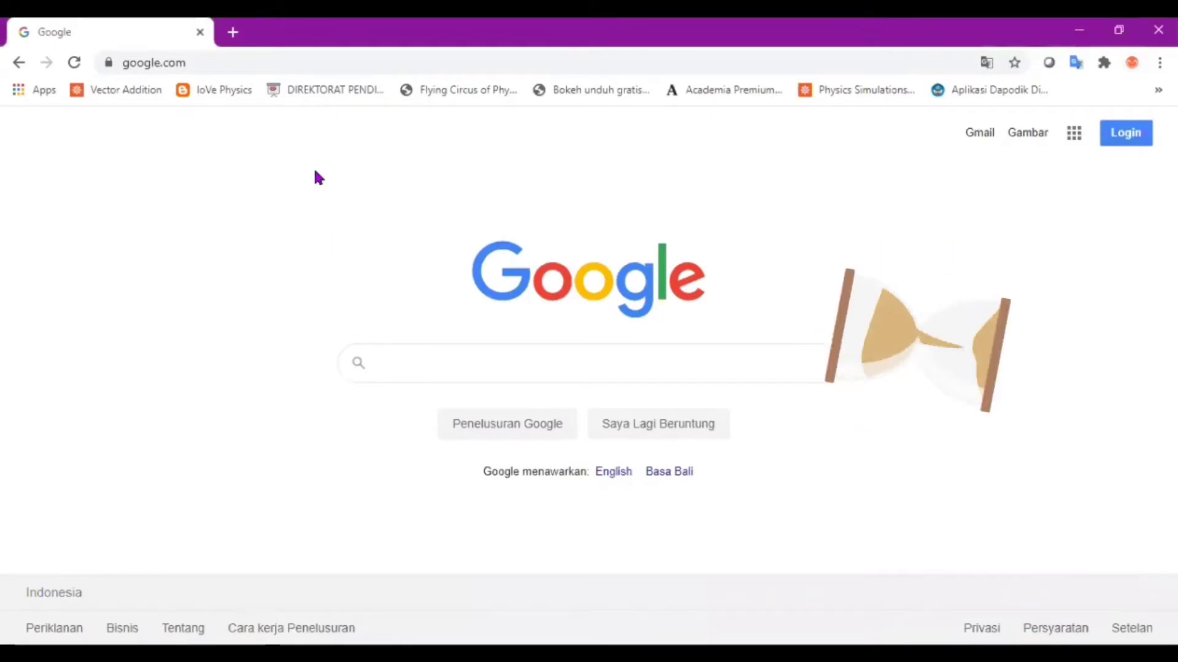
- Search Google for "quizizz" and open the Quizizz website from the results
{"action": "left_click", "coordinate": [243, 60]}
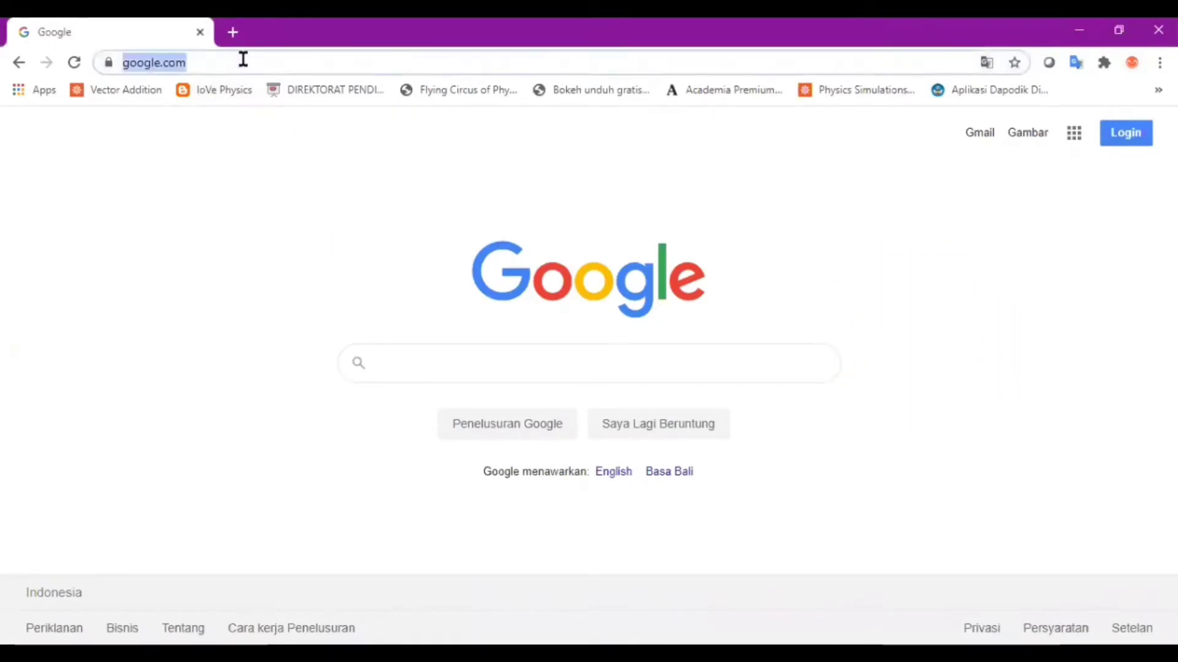
{"action": "left_click", "coordinate": [432, 362]}
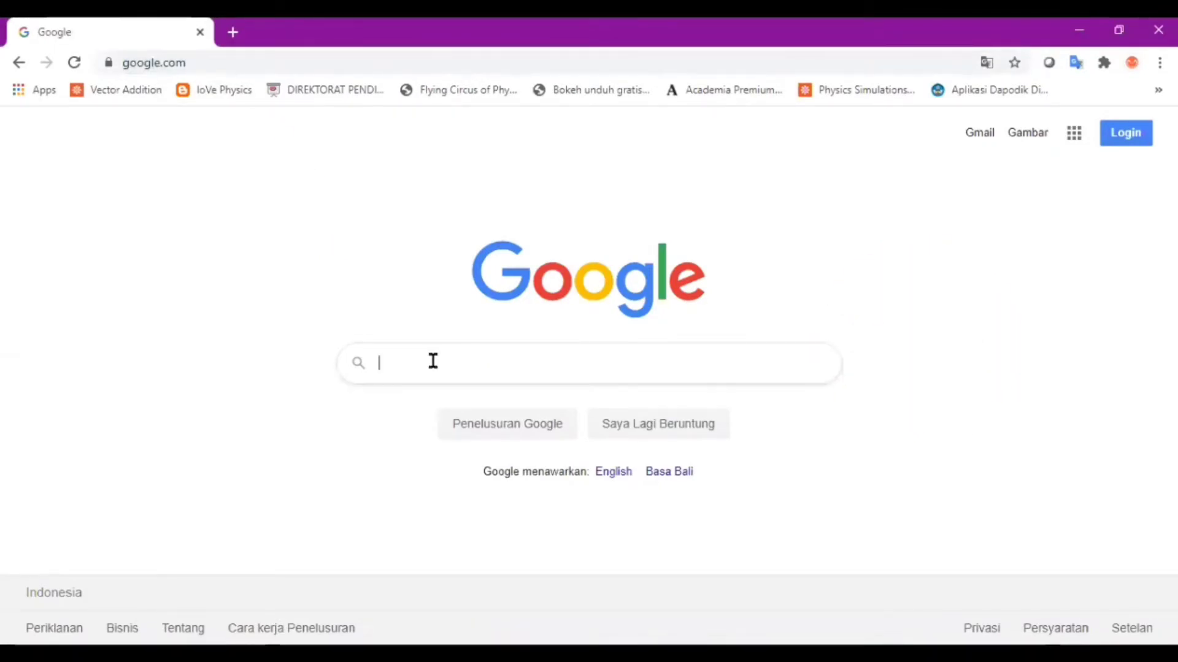
{"action": "type", "text": "q"}
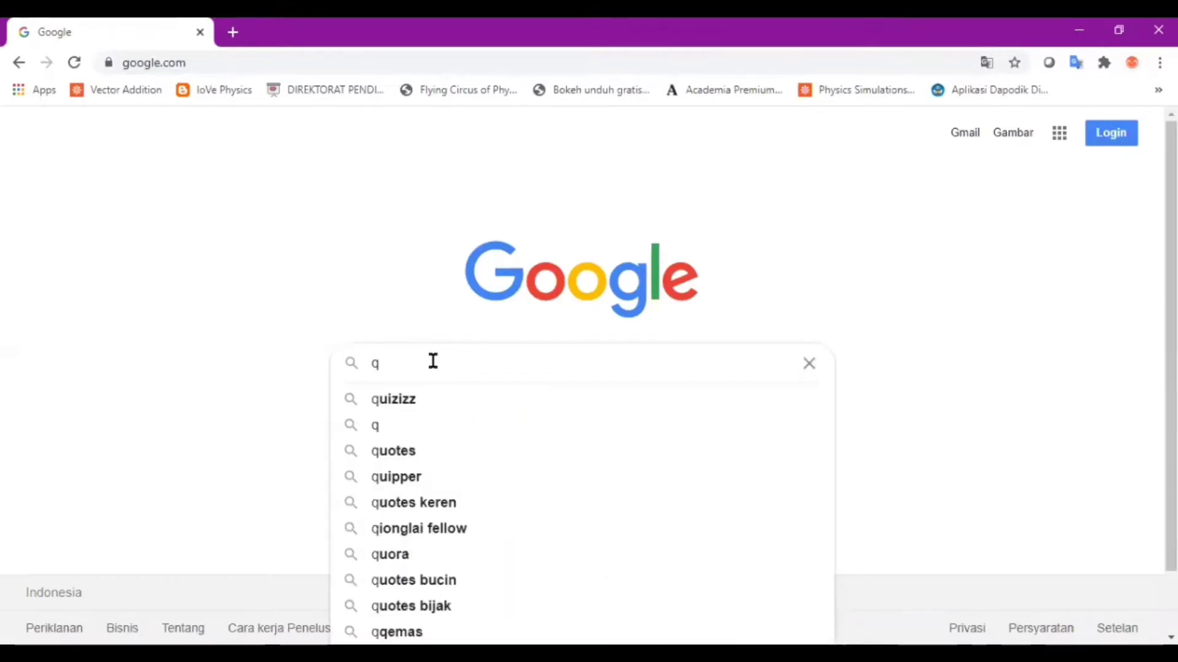
{"action": "type", "text": "ui"}
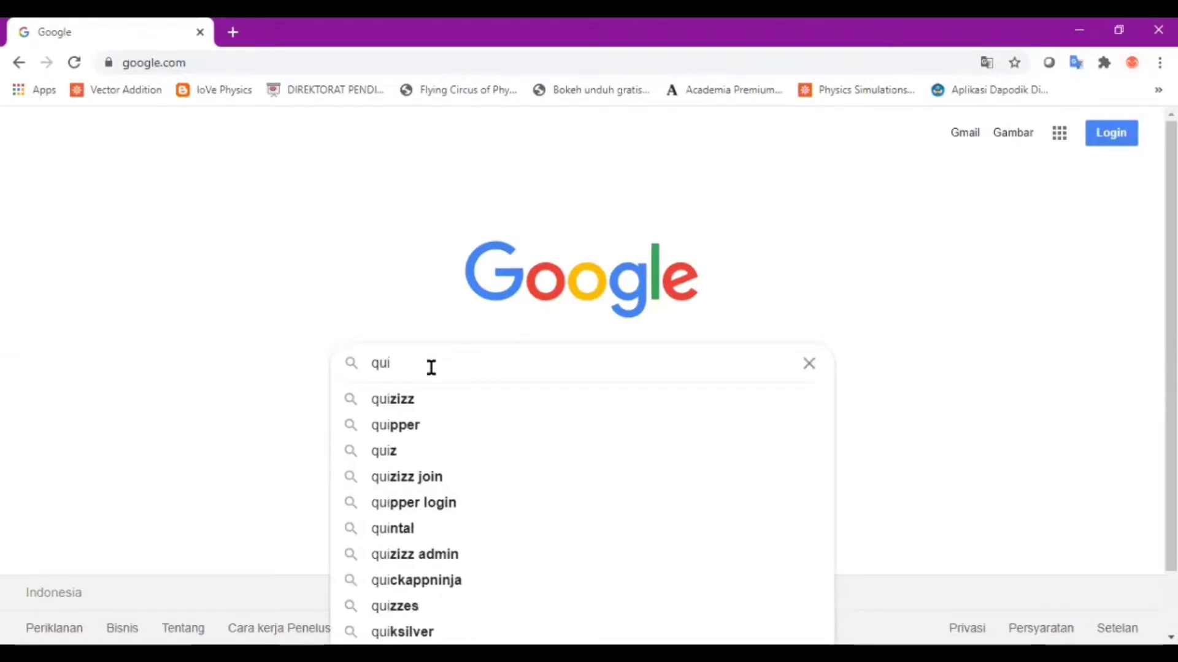
{"action": "left_click", "coordinate": [422, 397]}
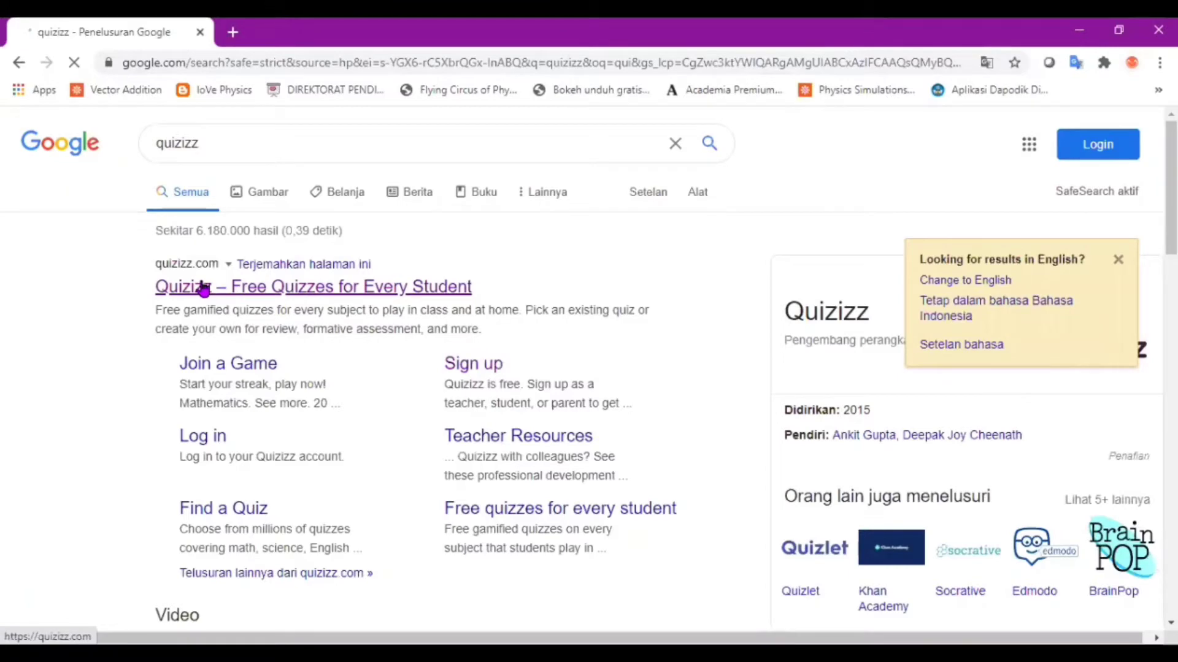
{"action": "left_click", "coordinate": [205, 288]}
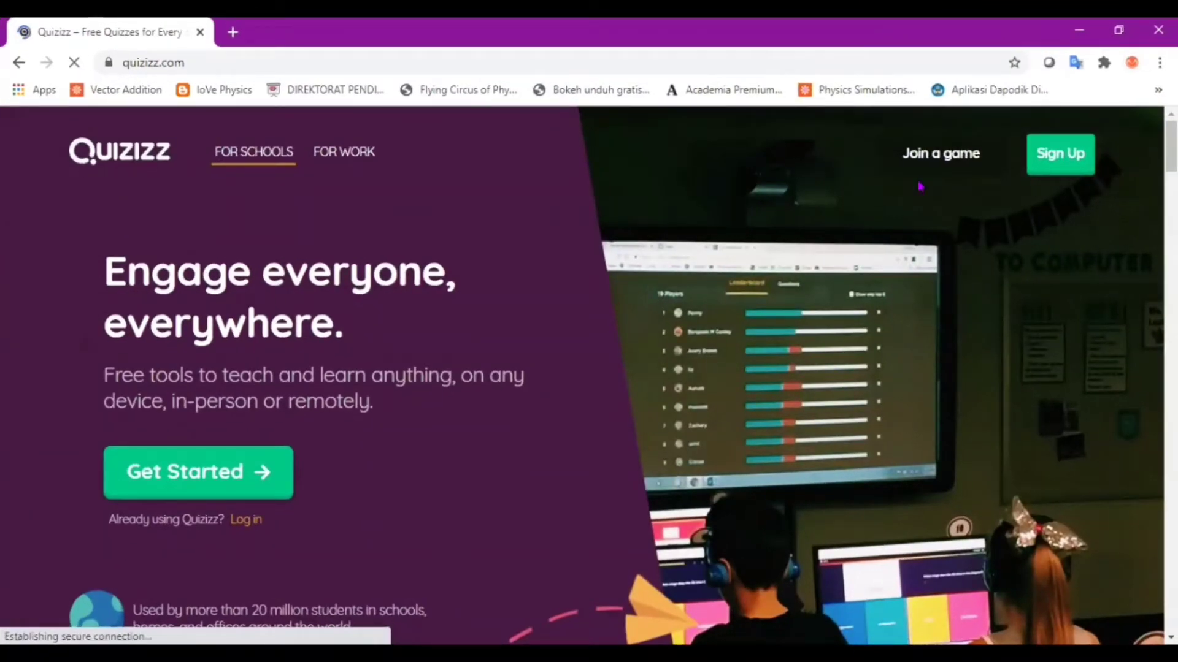
- Sign up to Quizizz with the existing Google account
{"action": "left_click", "coordinate": [1075, 154]}
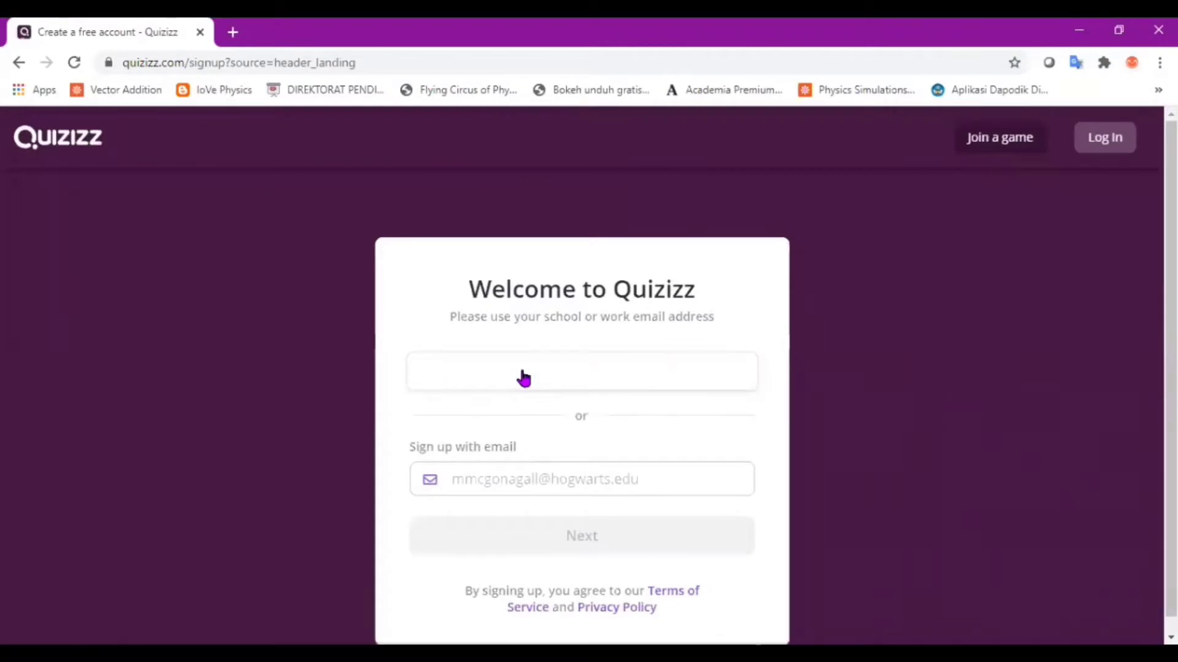
{"action": "left_click", "coordinate": [524, 377]}
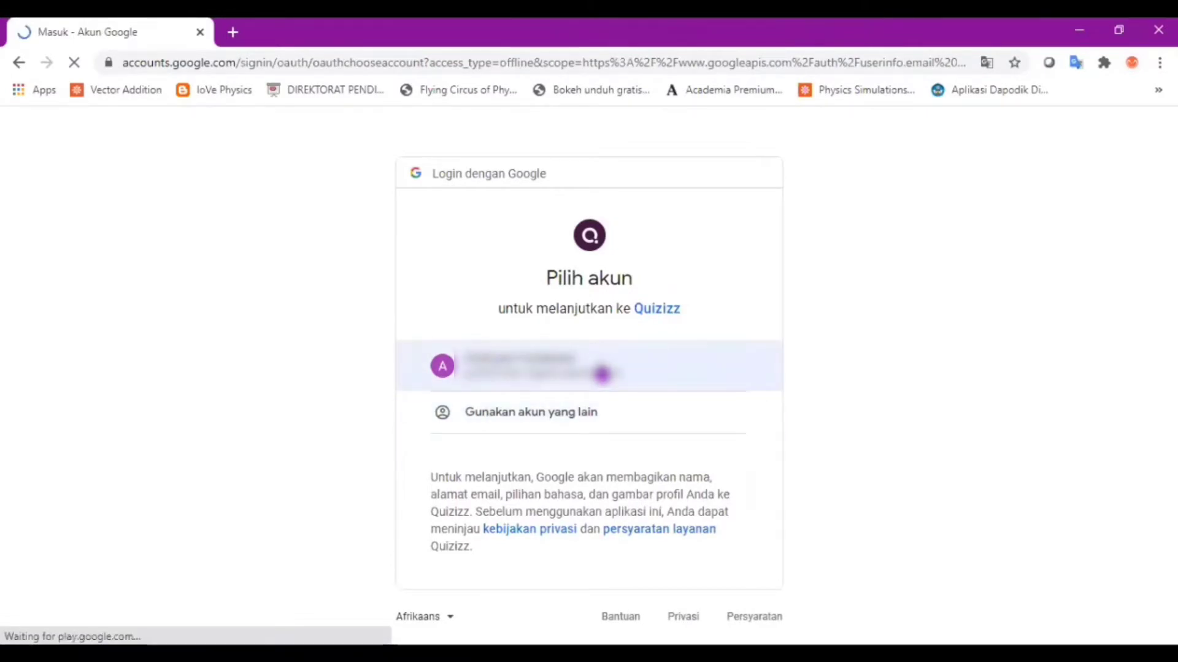
{"action": "left_click", "coordinate": [603, 373]}
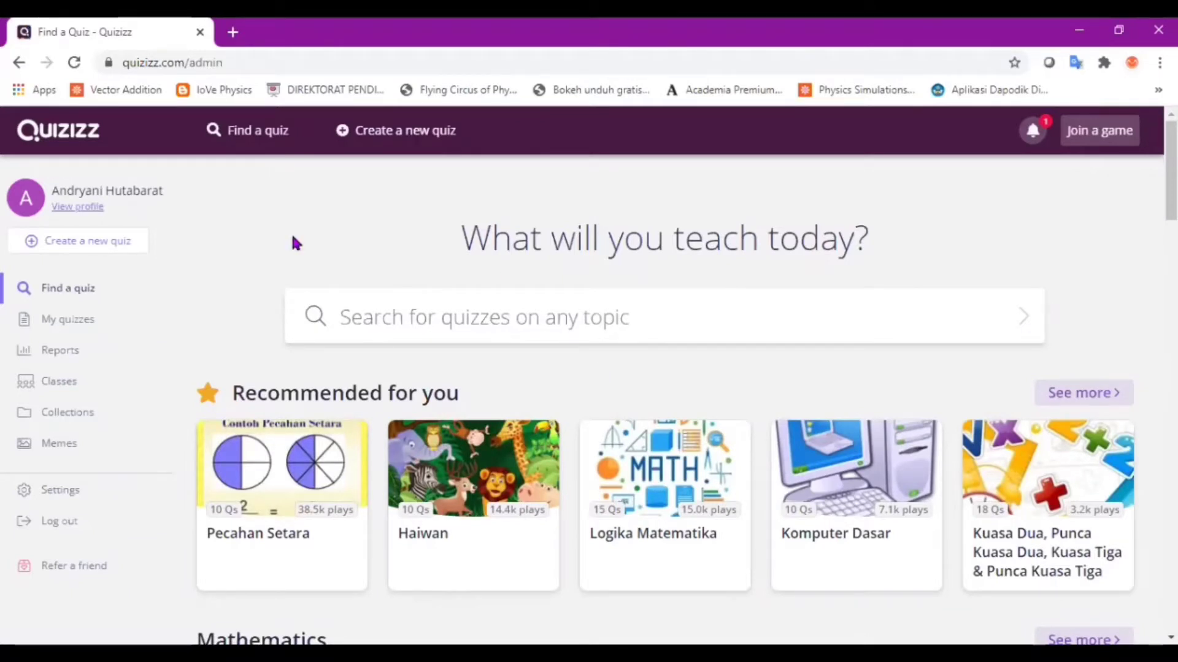
- Create a new quiz named "Tebak-tebakan" with the subject Other
{"action": "left_click", "coordinate": [95, 320]}
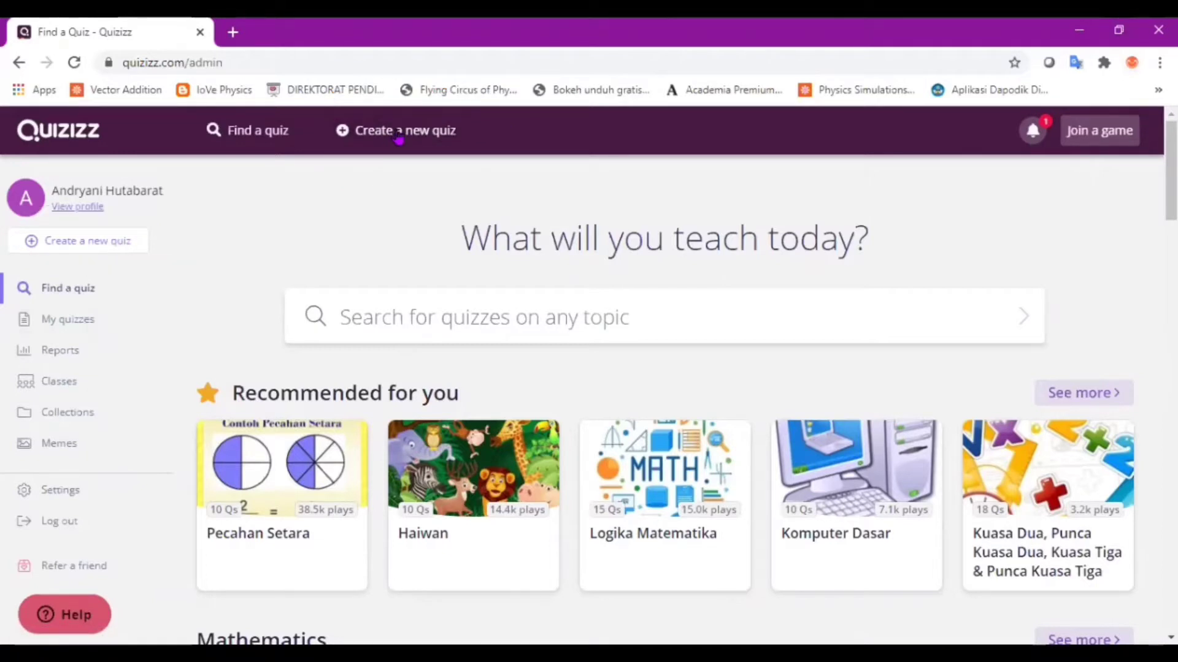
{"action": "left_click", "coordinate": [398, 135]}
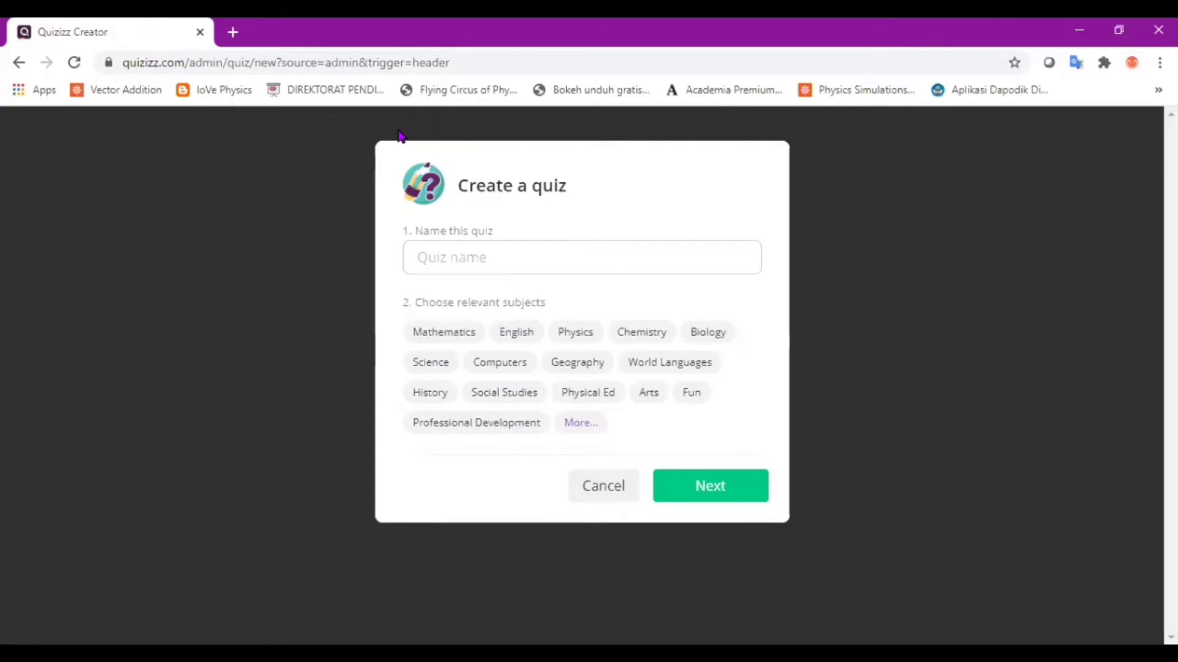
{"action": "left_click", "coordinate": [463, 258]}
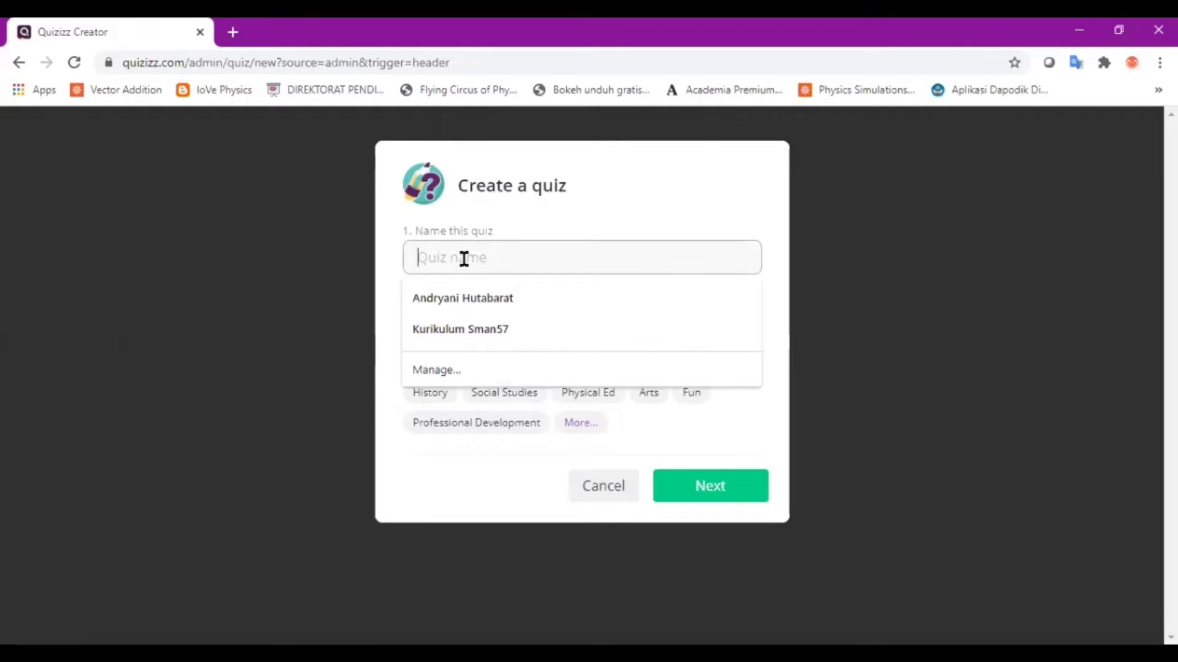
{"action": "type", "text": "Teb"}
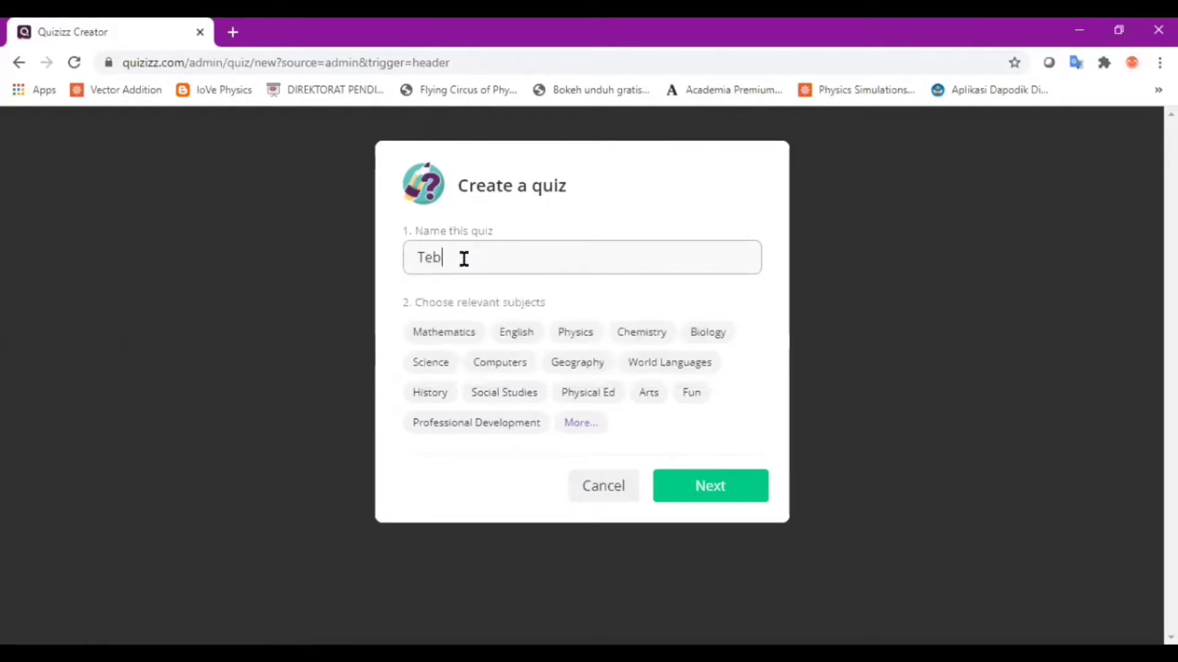
{"action": "type", "text": "ak-Tebakan"}
{"action": "key", "text": "BackSpace"}
{"action": "left_click", "coordinate": [579, 424]}
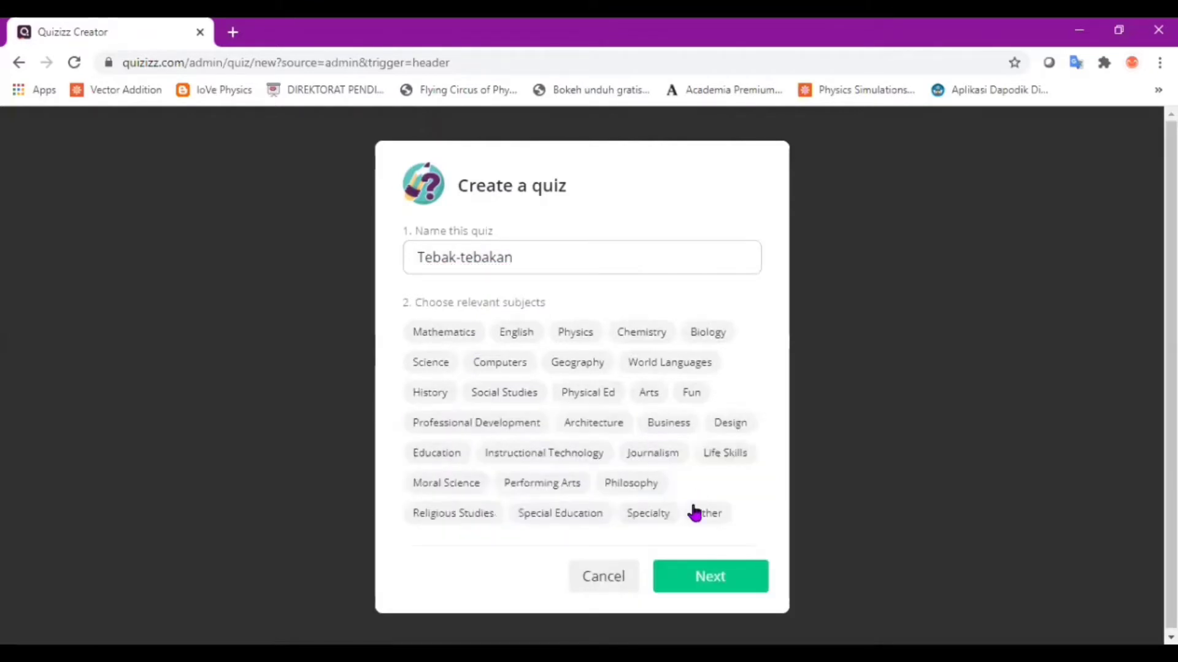
{"action": "left_click", "coordinate": [696, 512]}
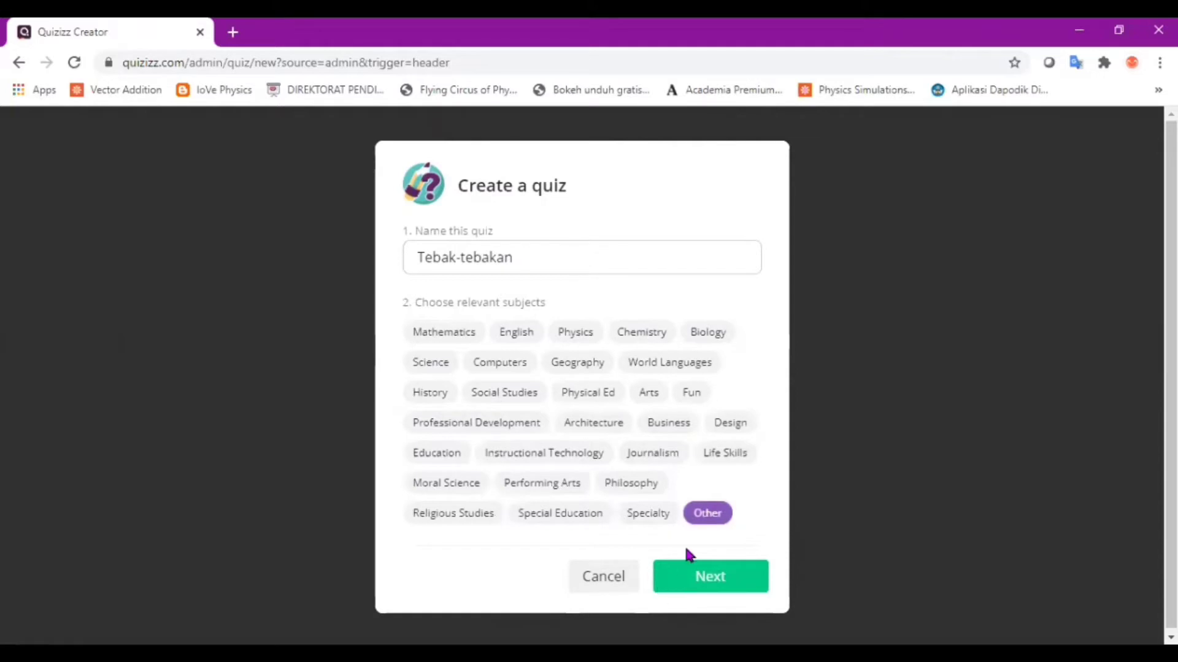
{"action": "left_click", "coordinate": [729, 579]}
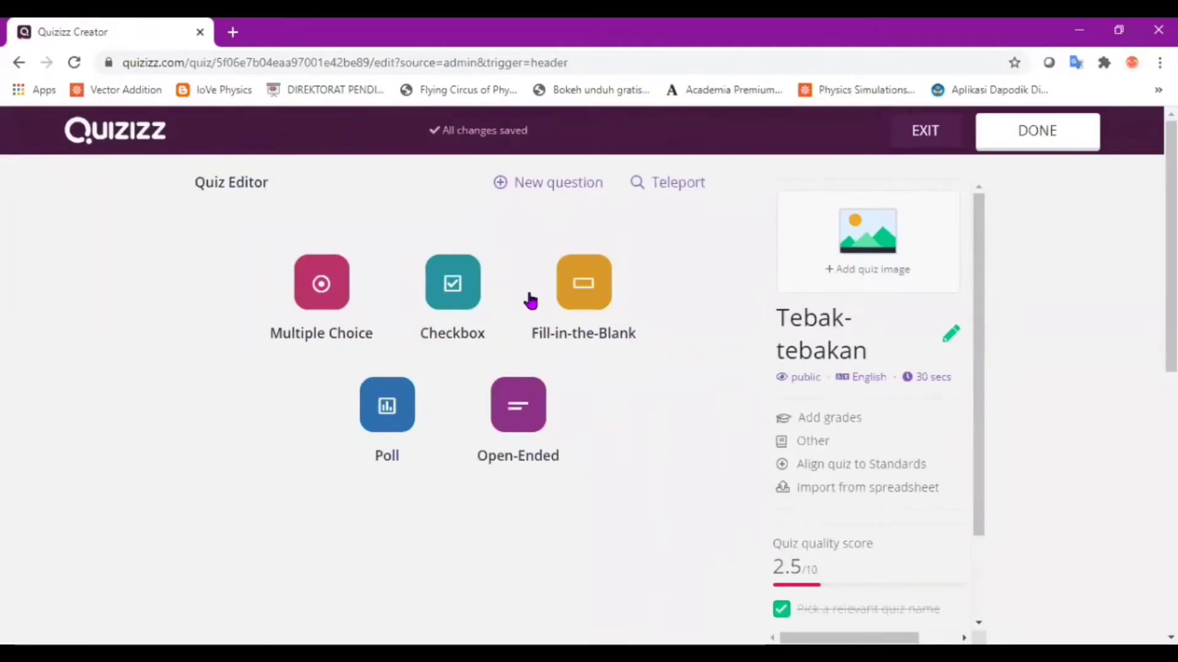
- Add a multiple-choice question with the text "Pemain bola apa yang beratnya 3 kg?"
{"action": "left_click", "coordinate": [331, 279]}
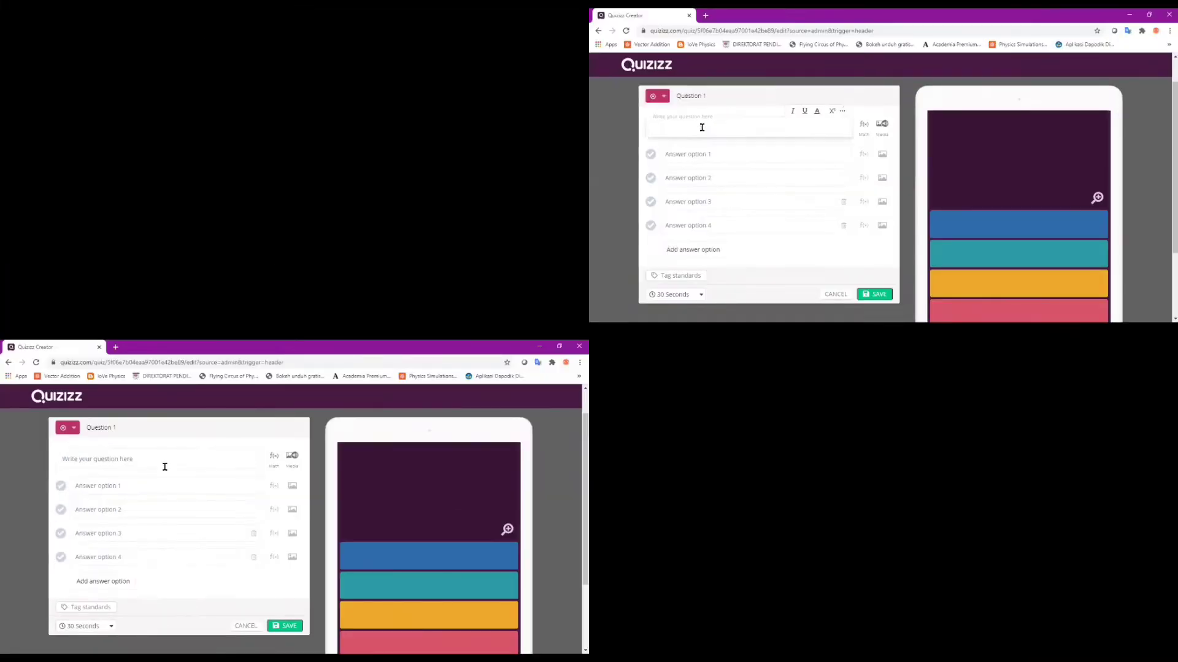
{"action": "left_click", "coordinate": [226, 255]}
{"action": "type", "text": "Pema"}
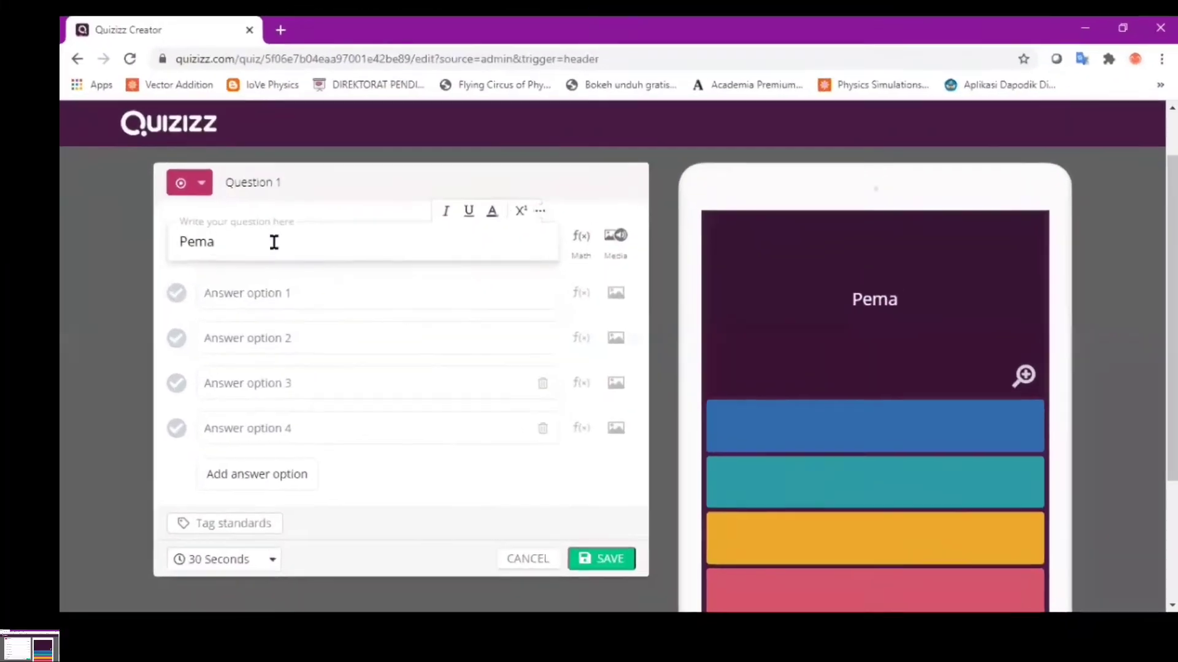
{"action": "type", "text": "in bola apa yang beratnya 3 kg?"}
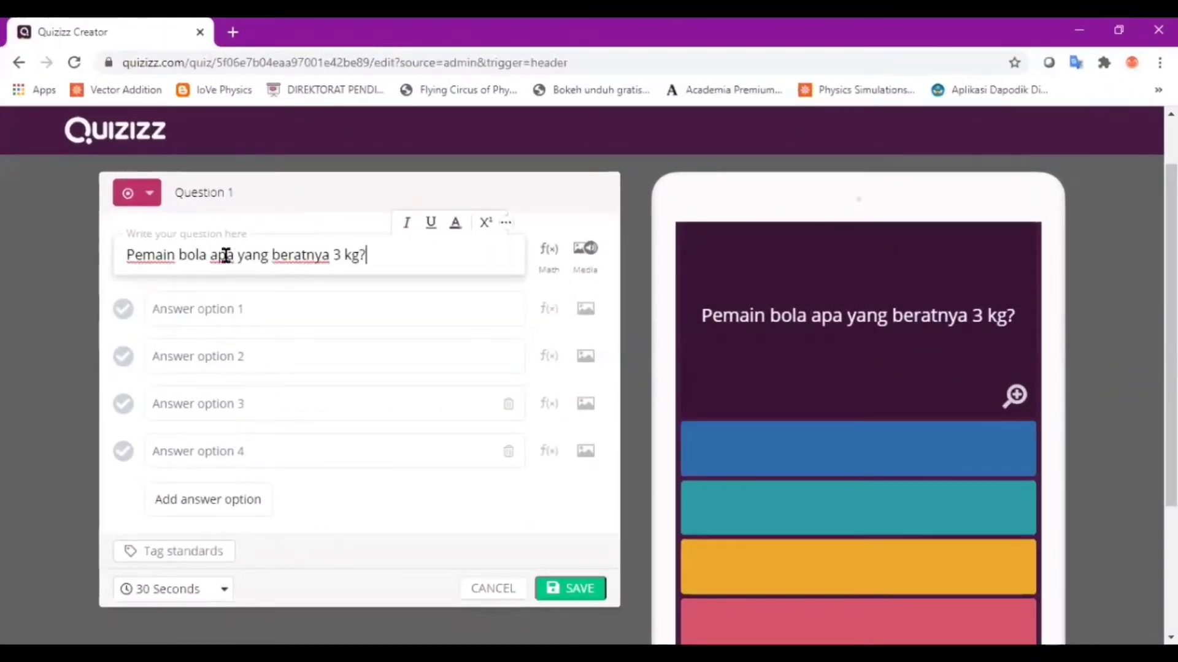
- Fill in five answer options for question 1: Ronaldo, Betrand, Messi, Bambang tabung gas and Missing
{"action": "left_click", "coordinate": [226, 321]}
{"action": "type", "text": "RonL"}
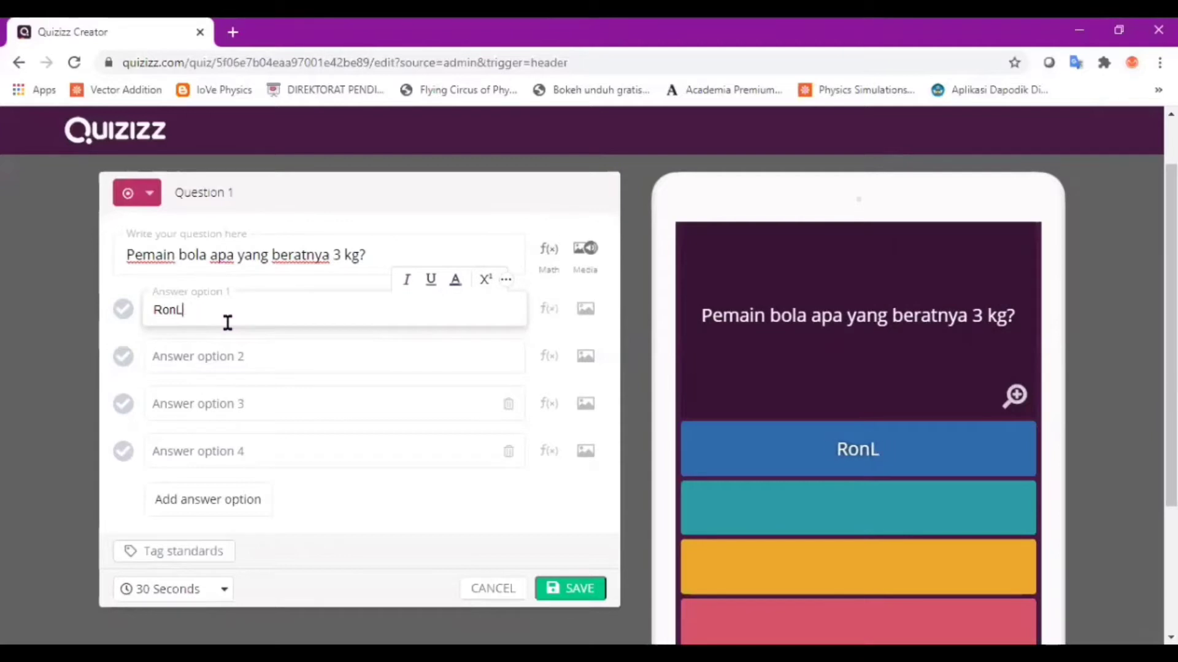
{"action": "key", "text": "BackSpace"}
{"action": "type", "text": "aldo"}
{"action": "key", "text": "Tab"}
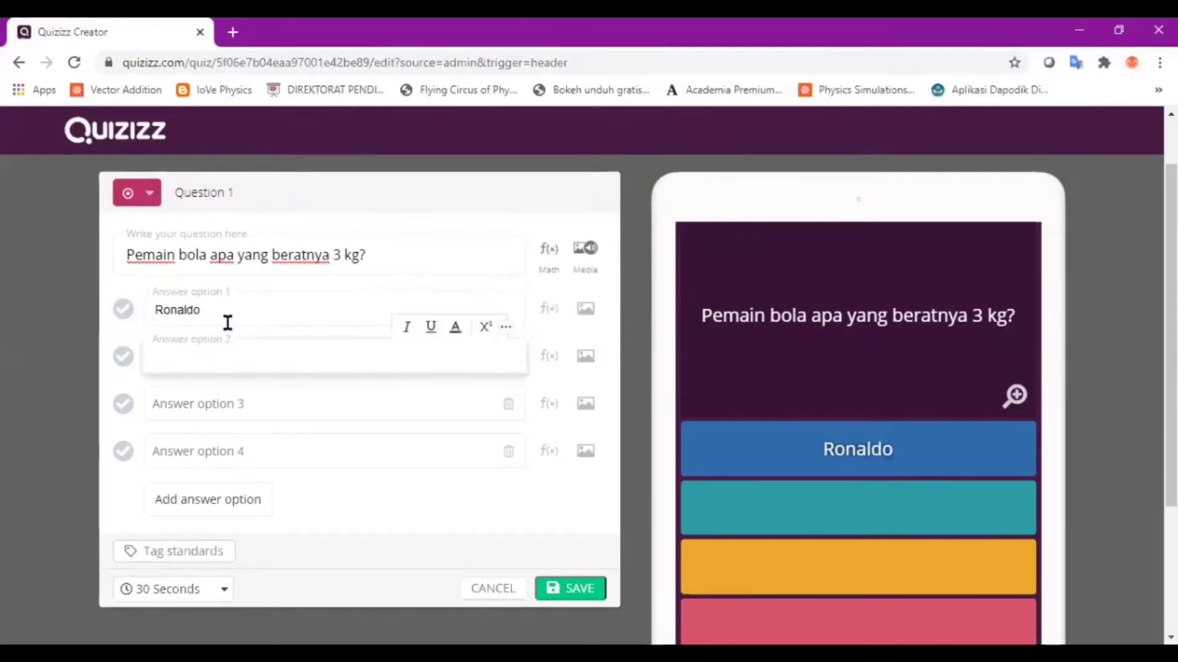
{"action": "type", "text": "Betrand"}
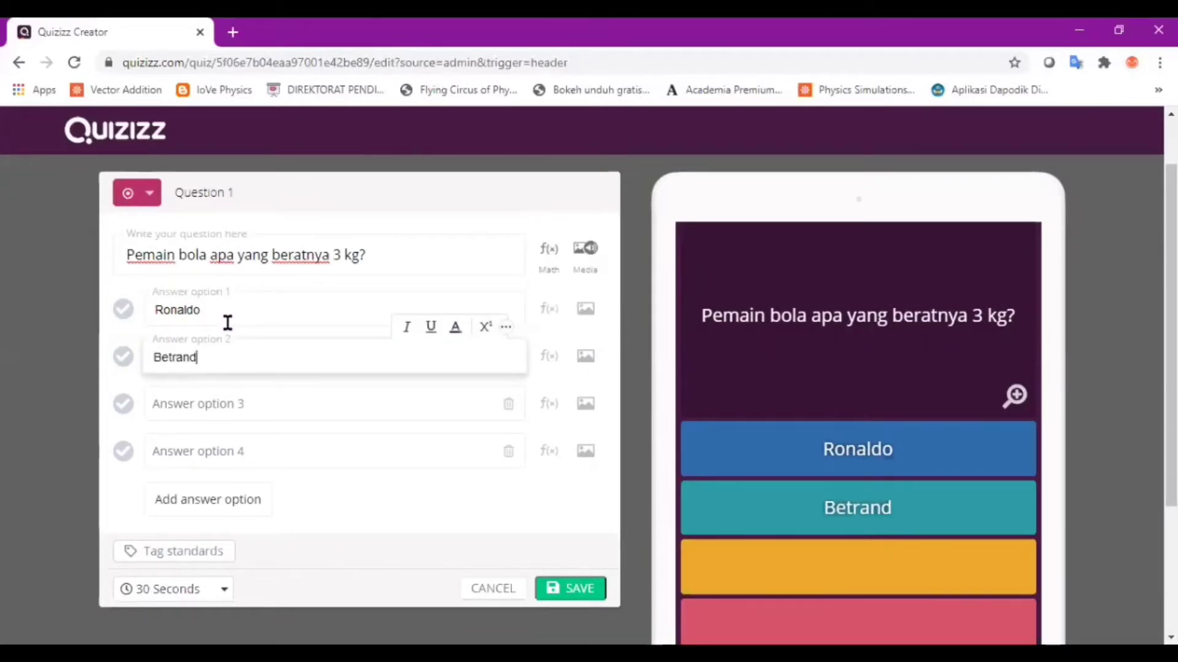
{"action": "key", "text": "Tab"}
{"action": "type", "text": "Messi"}
{"action": "key", "text": "Tab"}
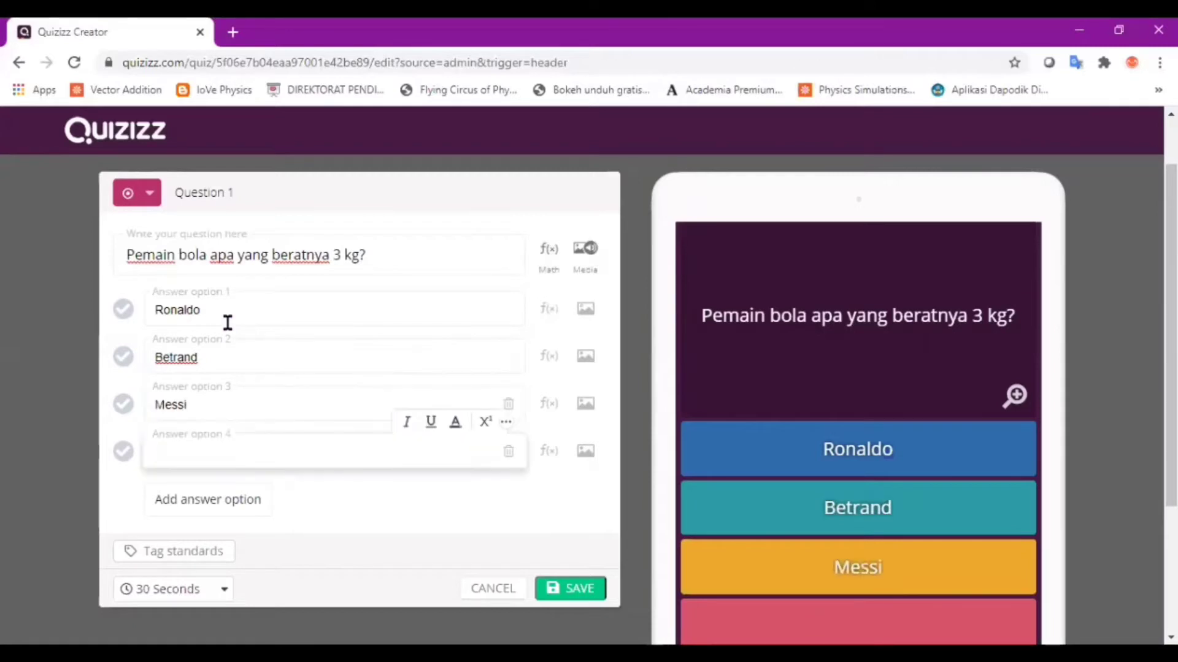
{"action": "type", "text": "Bambang tabung gas"}
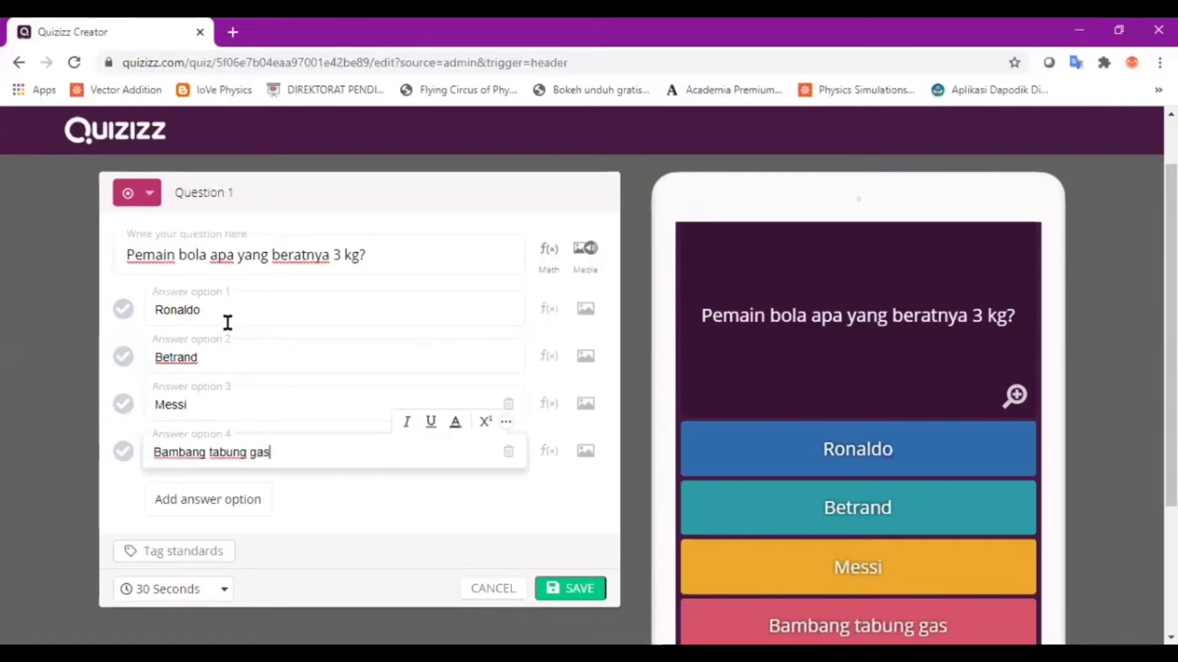
{"action": "left_click", "coordinate": [196, 496]}
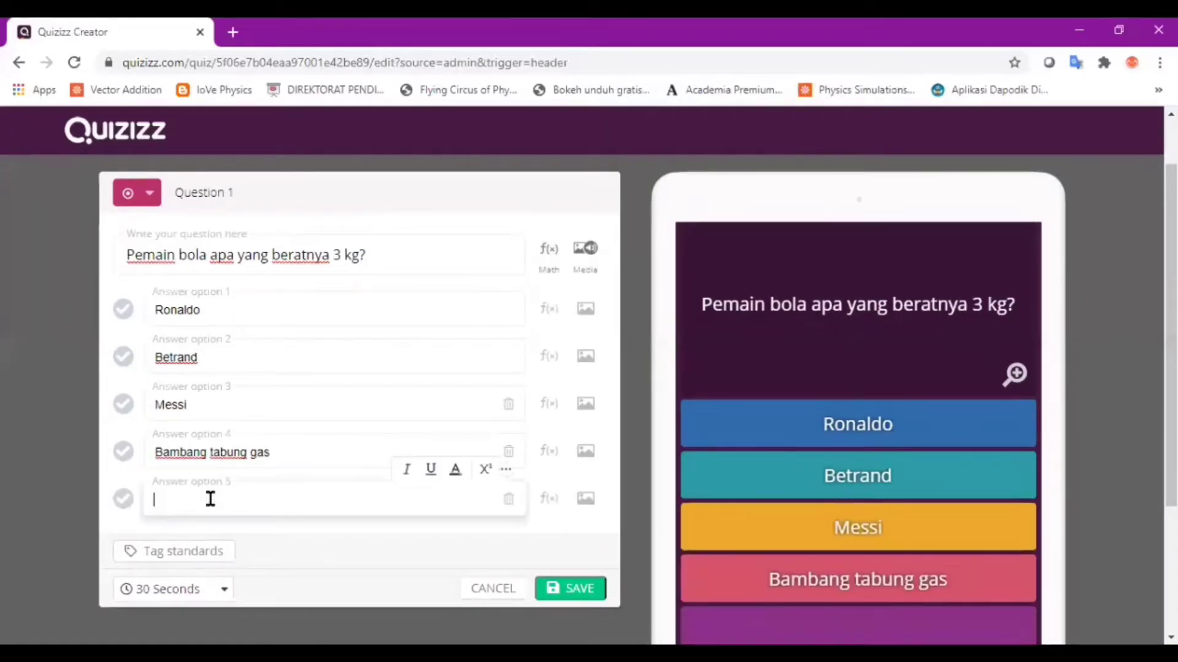
{"action": "type", "text": "Missing"}
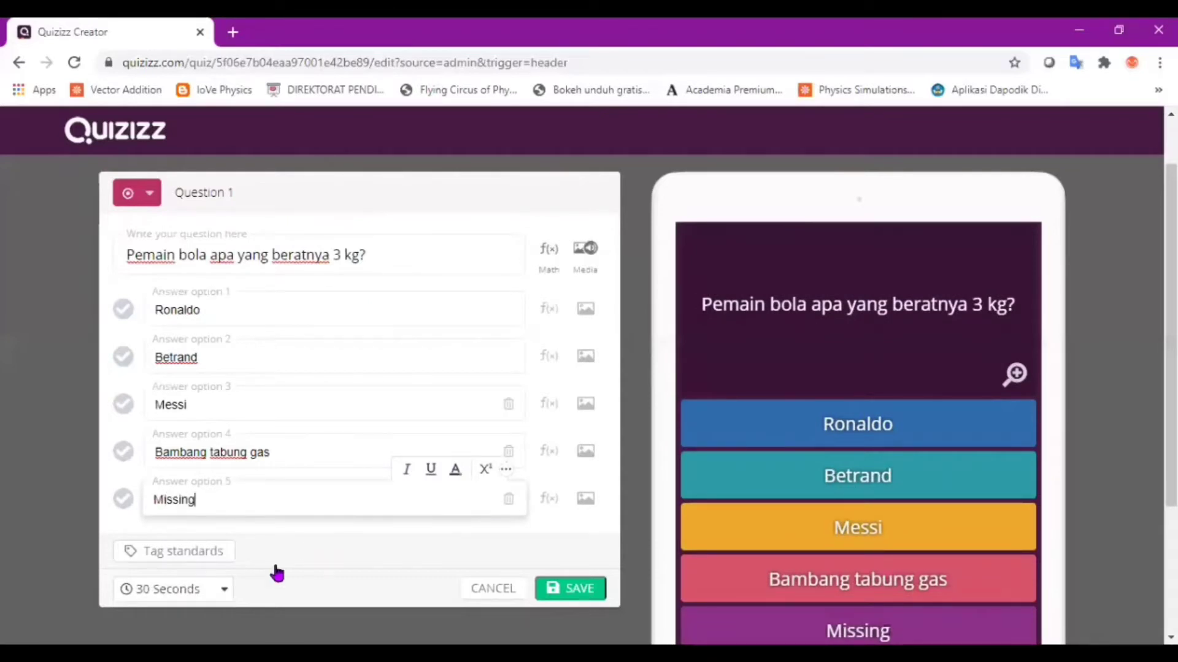
- Set the time limit of question 1 to 60 seconds and try to save the question
{"action": "left_click", "coordinate": [214, 590]}
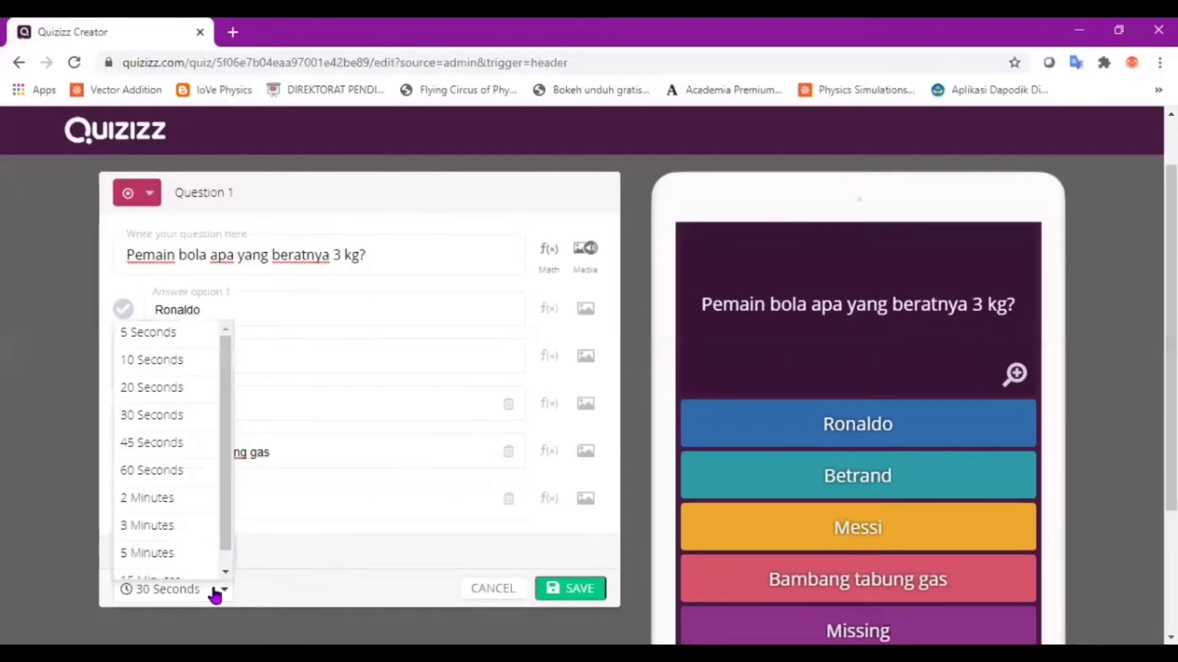
{"action": "left_click", "coordinate": [174, 465]}
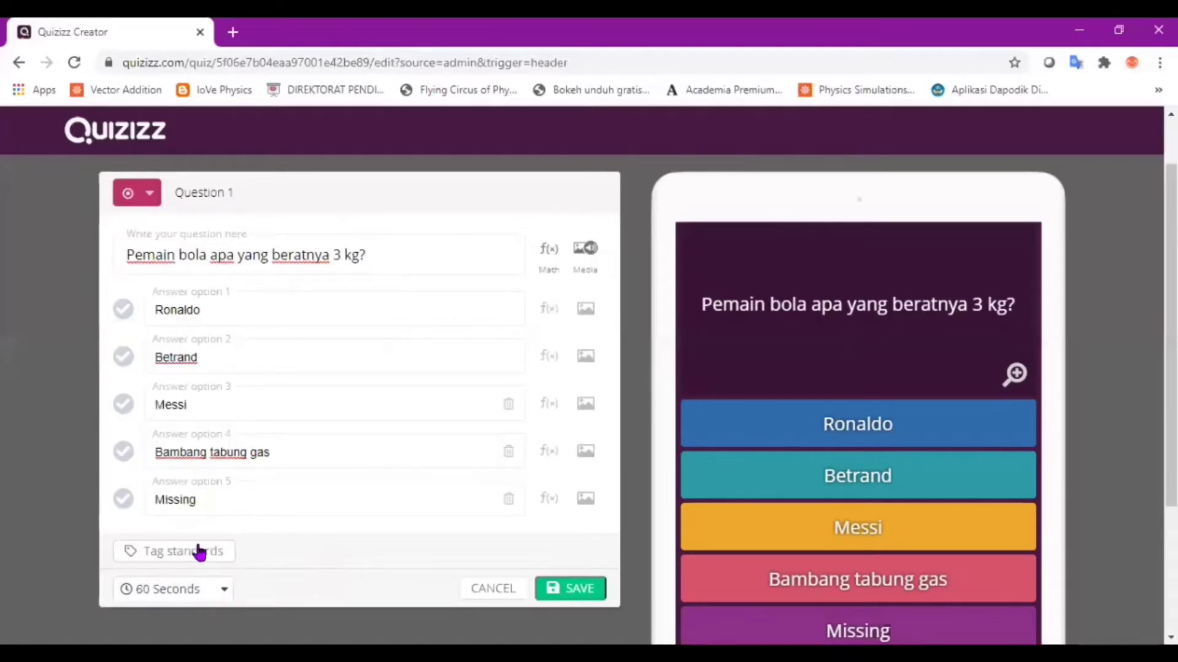
{"action": "left_click", "coordinate": [591, 590]}
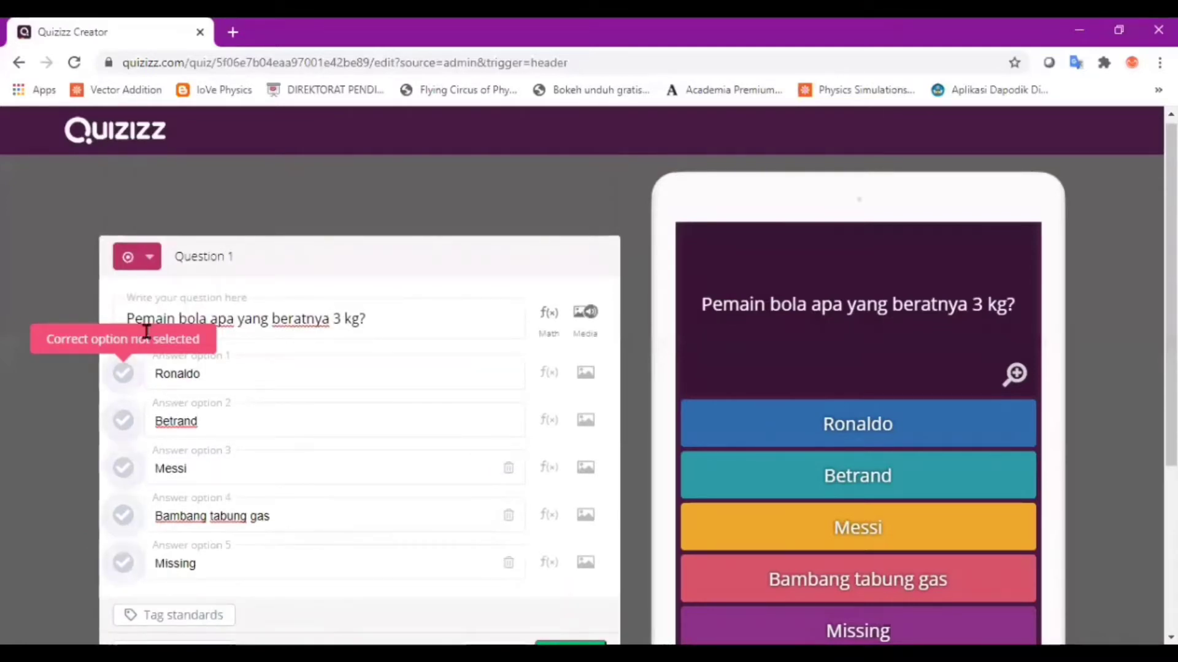
- Mark "Bambang tabung gas" as the correct answer and save question 1
{"action": "left_click", "coordinate": [122, 516]}
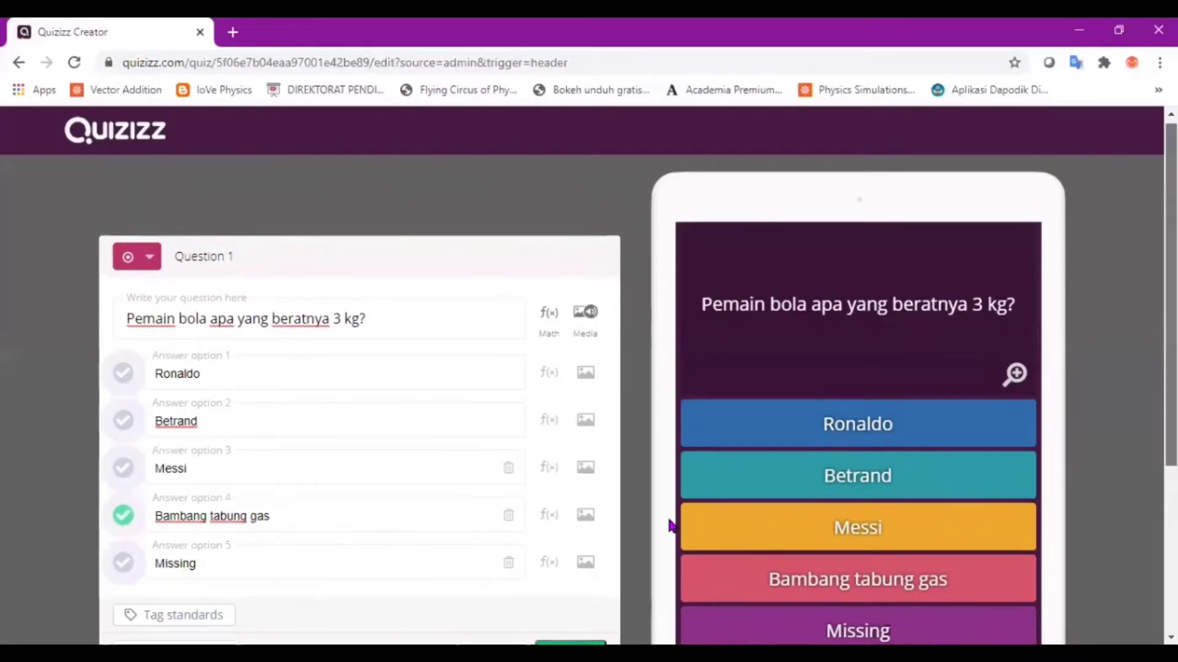
{"action": "scroll", "coordinate": [670, 518], "scroll_direction": "down", "scroll_amount": 2}
{"action": "left_click", "coordinate": [575, 554]}
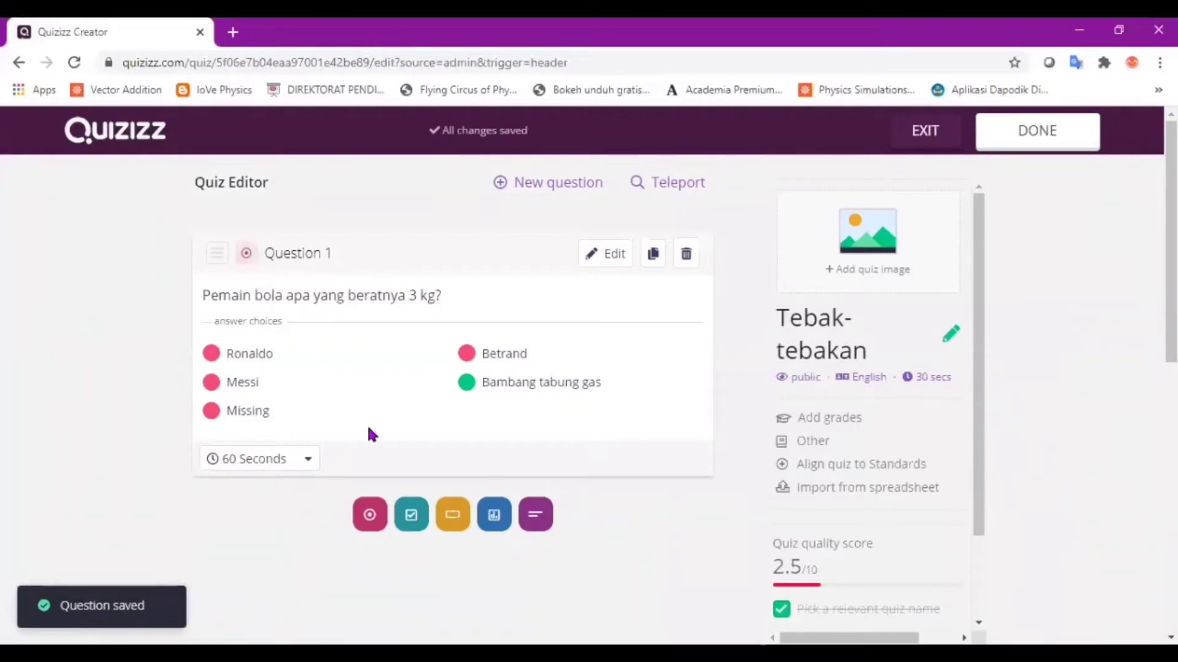
- Add a second multiple-choice question to the quiz and start its question text
{"action": "left_click", "coordinate": [546, 184]}
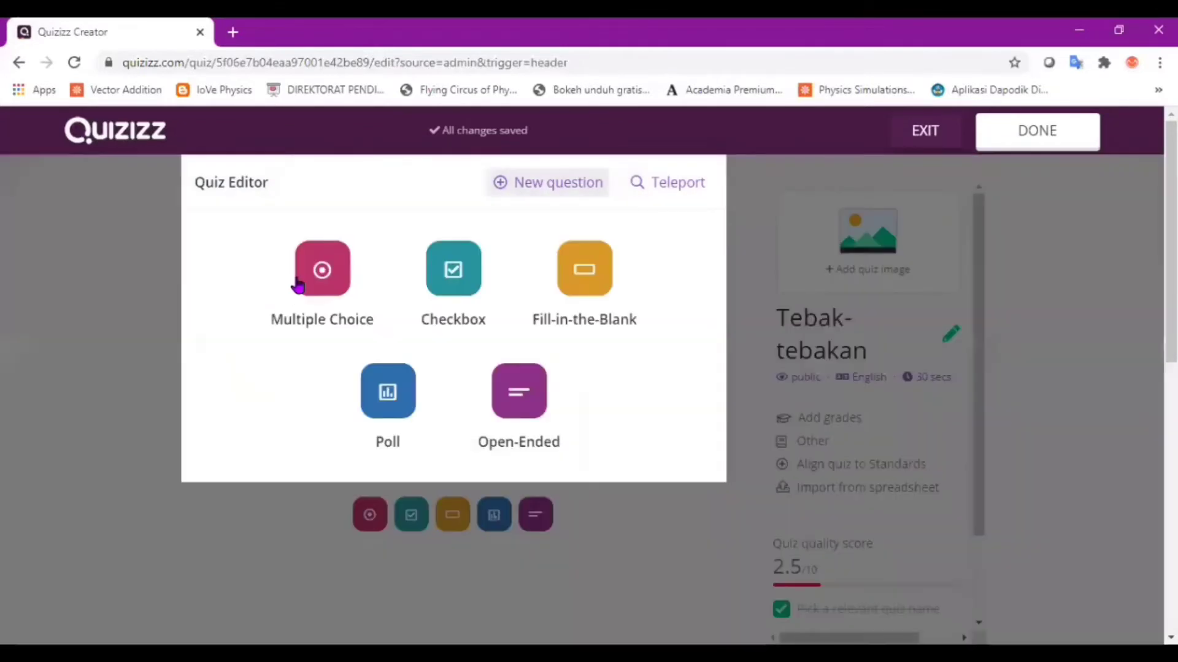
{"action": "left_click", "coordinate": [323, 269]}
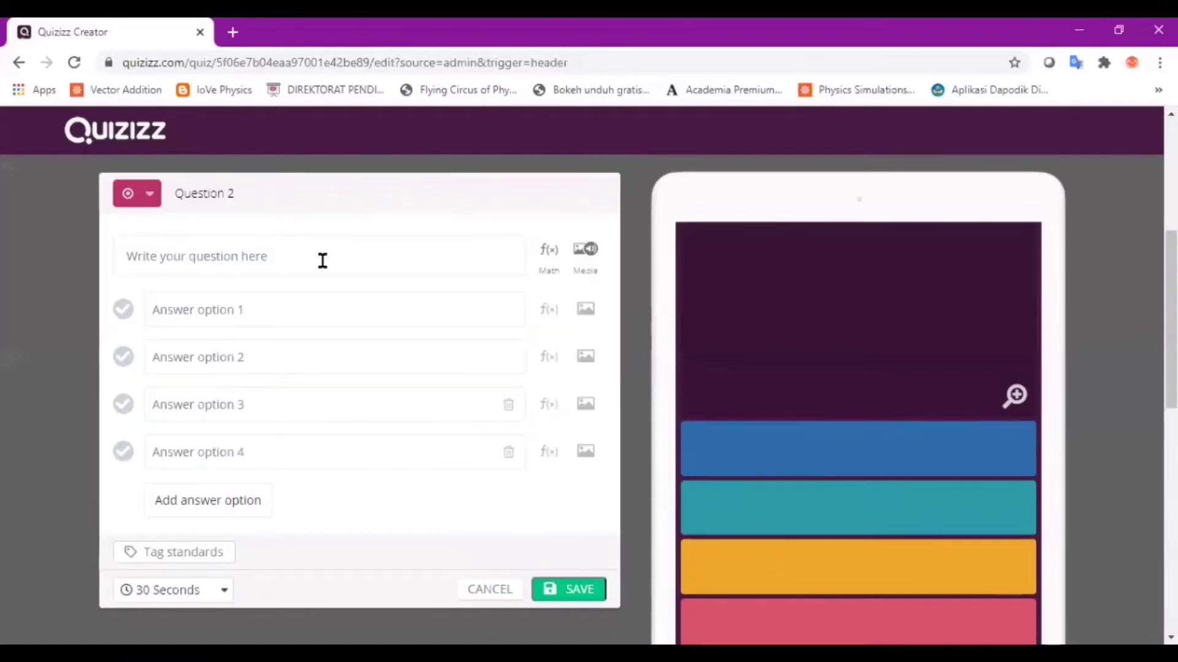
{"action": "left_click", "coordinate": [322, 261]}
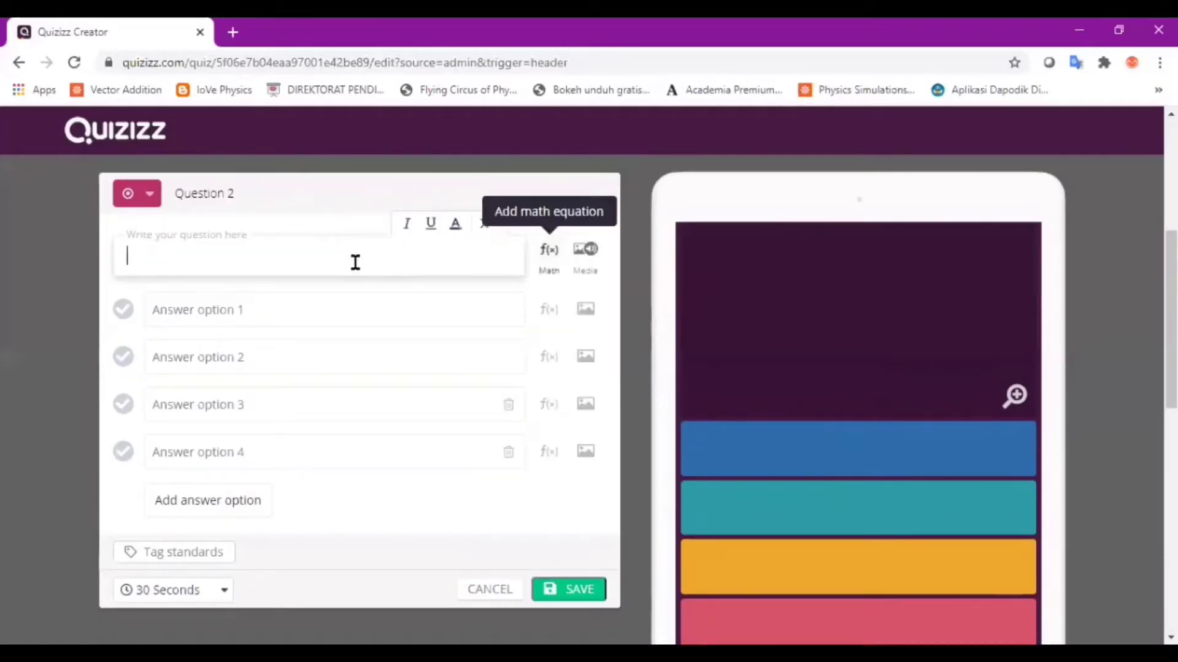
- Attach picture file 1, the boy kicking a football, from the Pictures folder to question 2
{"action": "left_click", "coordinate": [587, 256]}
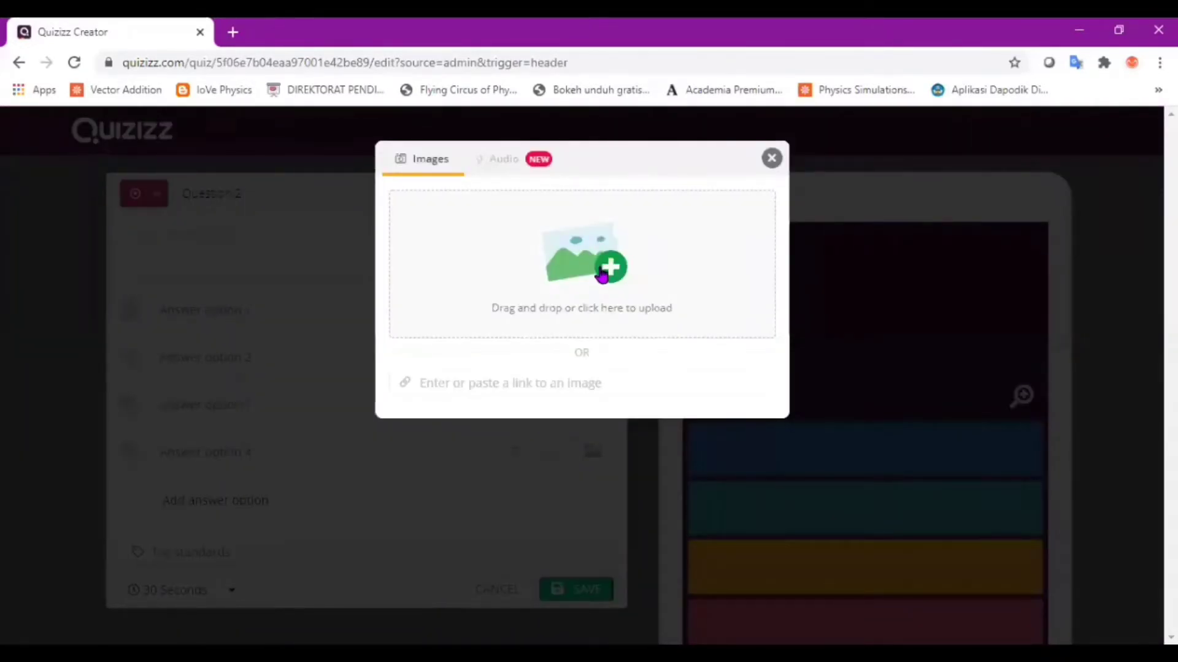
{"action": "left_click", "coordinate": [604, 274]}
{"action": "left_click", "coordinate": [603, 273]}
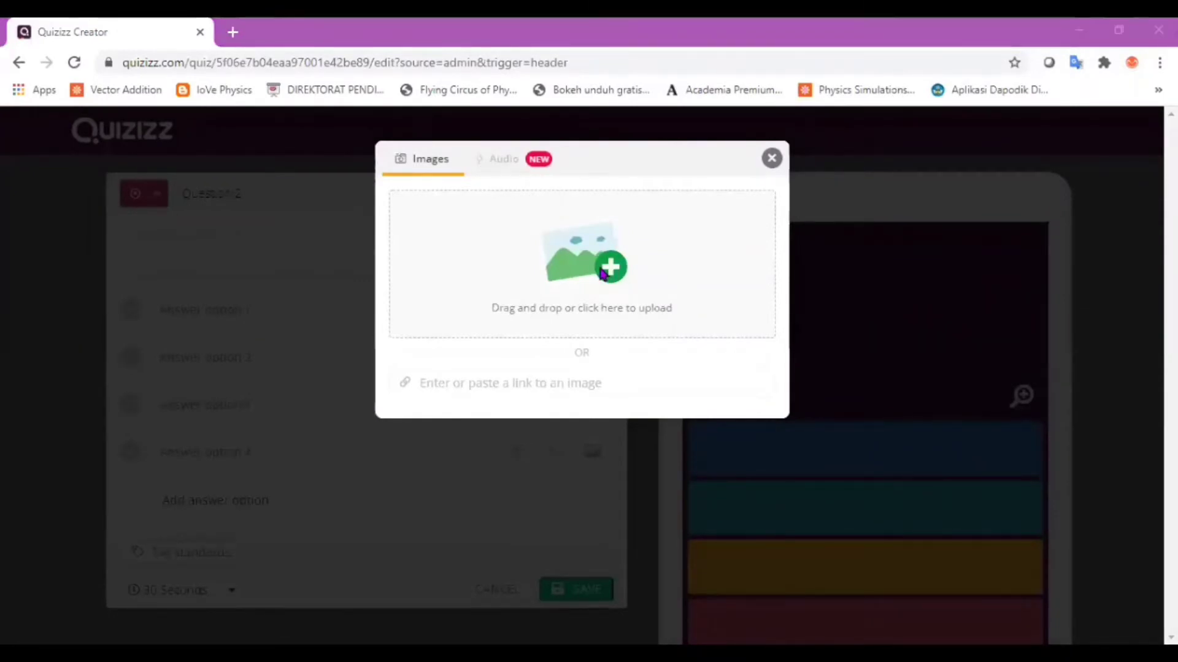
{"action": "scroll", "coordinate": [395, 264], "scroll_direction": "up", "scroll_amount": 3}
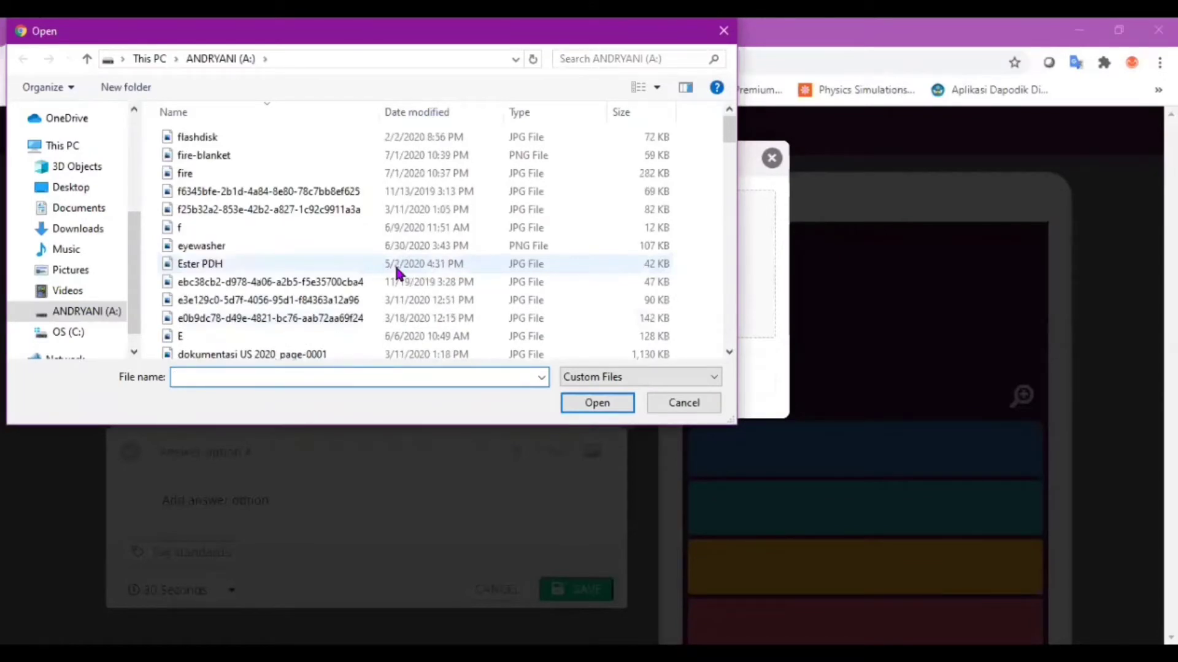
{"action": "scroll", "coordinate": [395, 264], "scroll_direction": "up", "scroll_amount": 10}
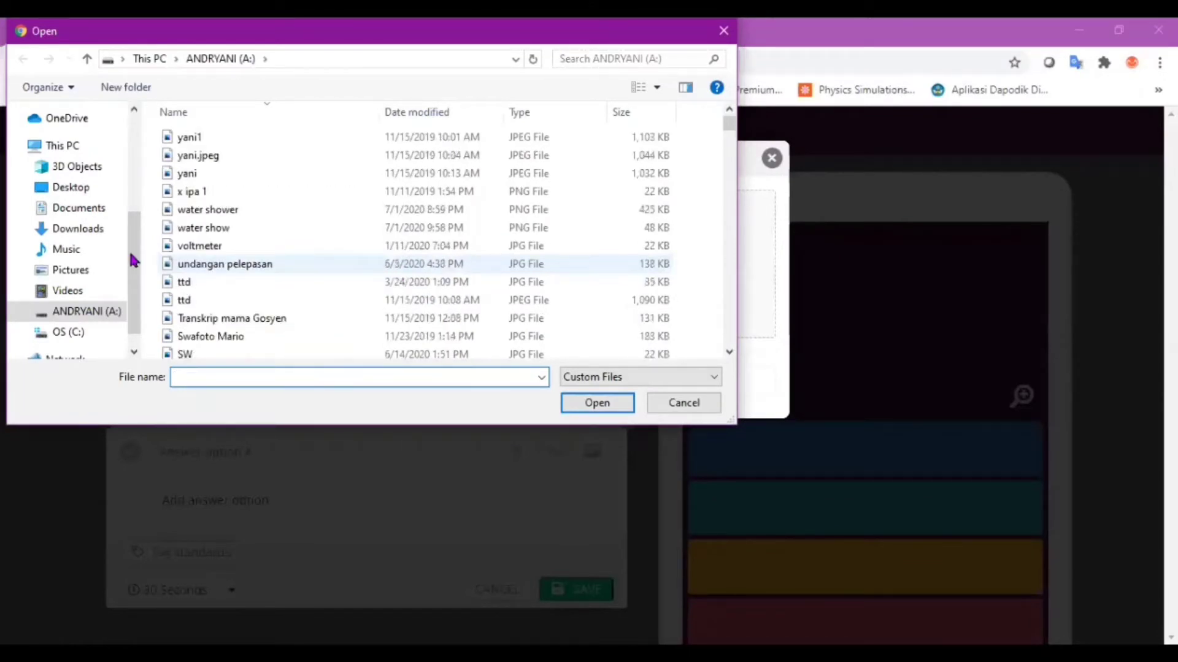
{"action": "left_click", "coordinate": [84, 275]}
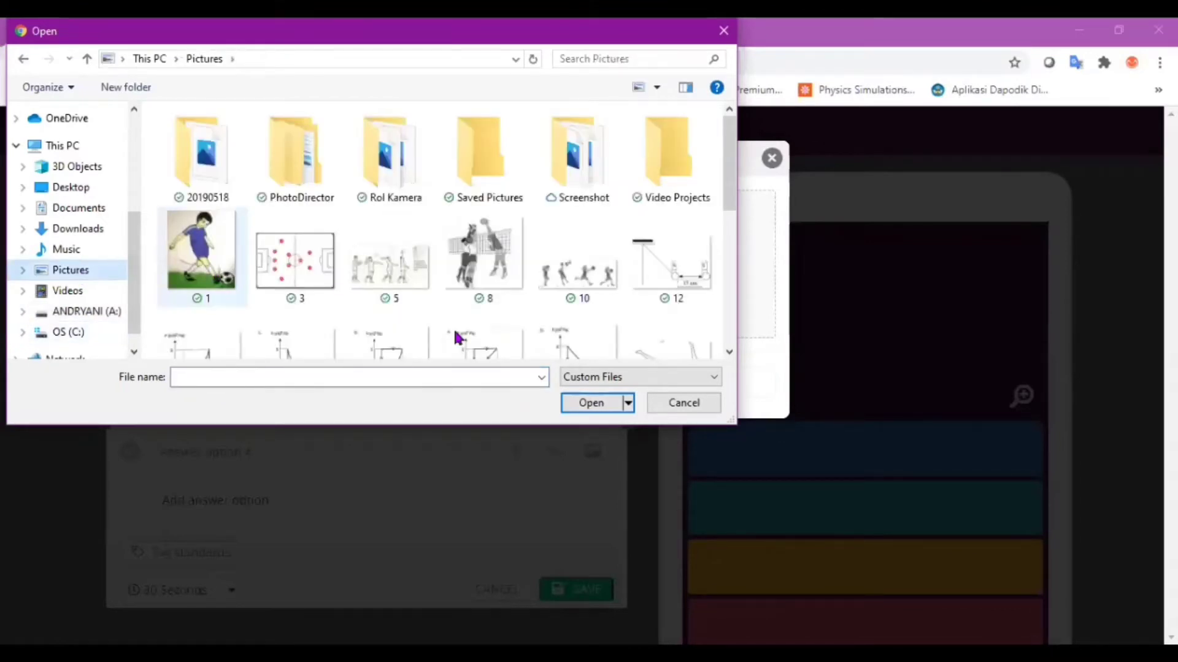
{"action": "left_click", "coordinate": [593, 404]}
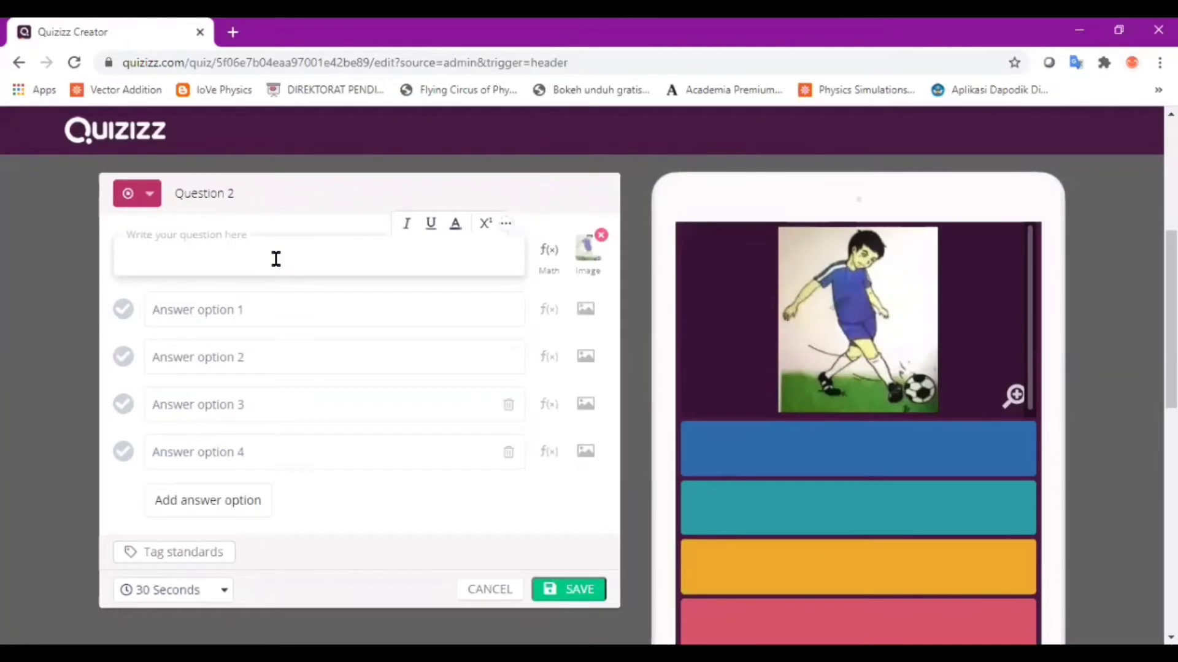
- Enter "Pada gambar tersebut, ada berapa anak yang sedang bermain bola?" as the text of question 2
{"action": "type", "text": "Pada "}
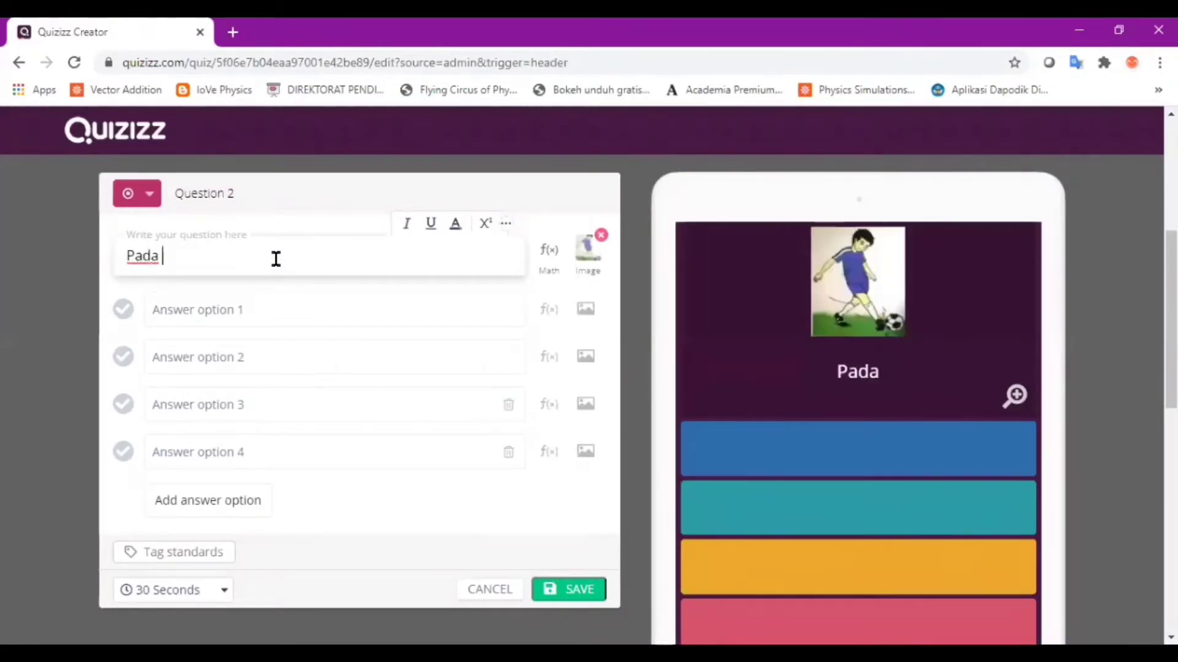
{"action": "type", "text": "gam"}
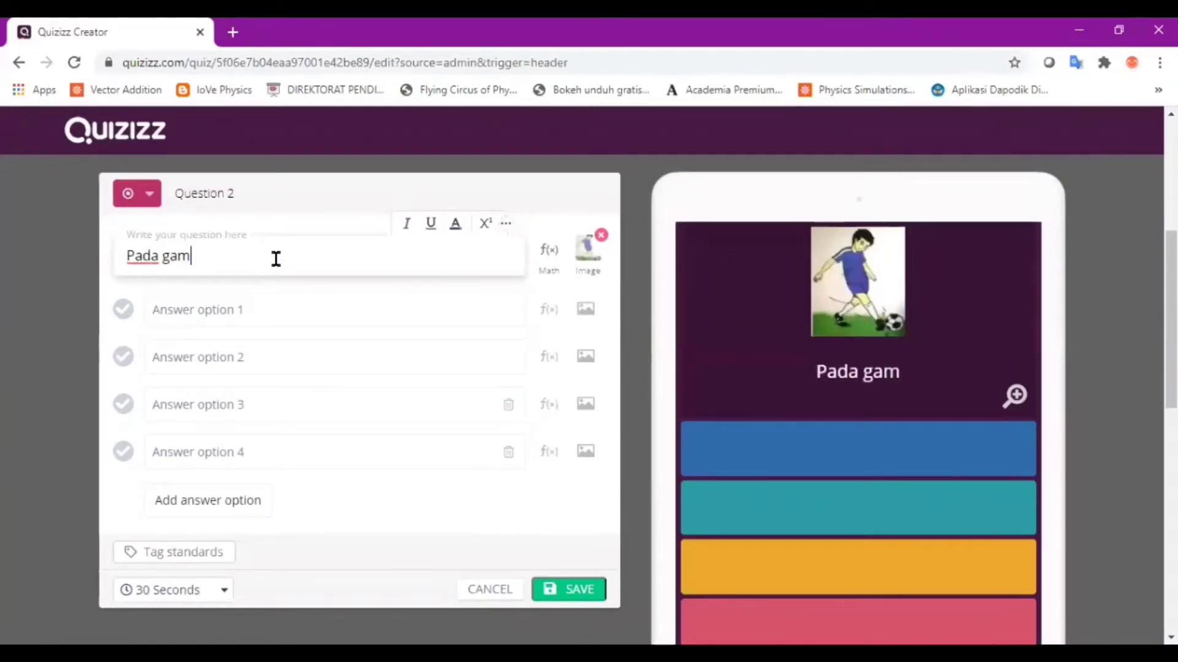
{"action": "type", "text": "bar tersebut,"}
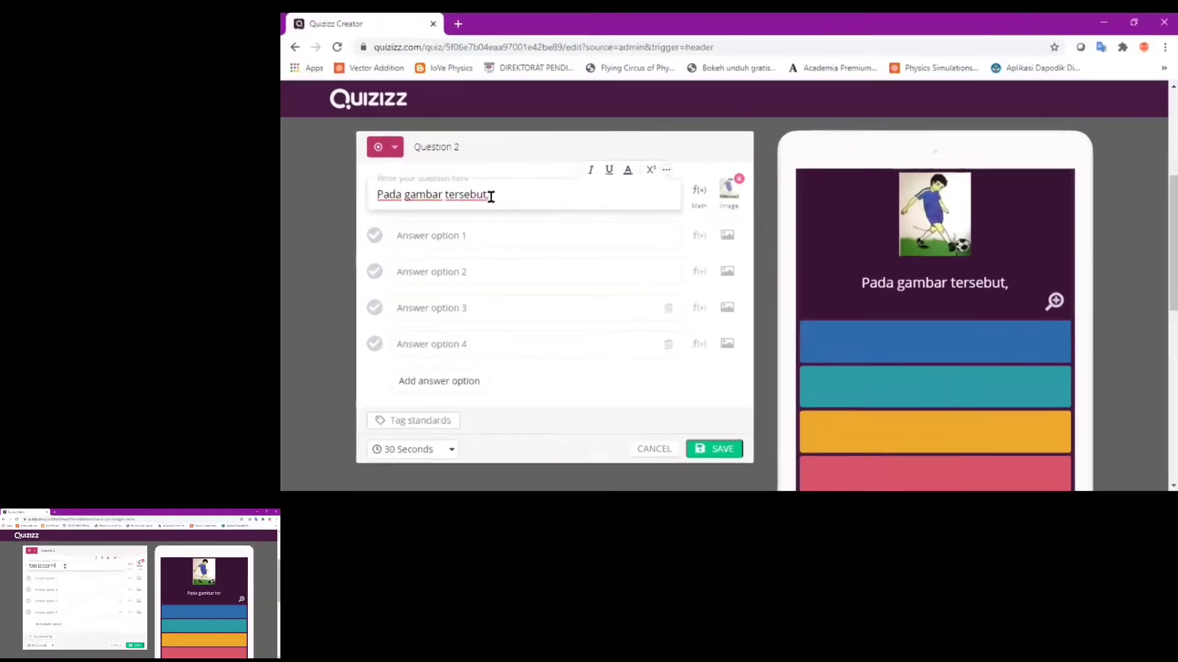
{"action": "type", "text": "ada berapa anak yang sedang bermai"}
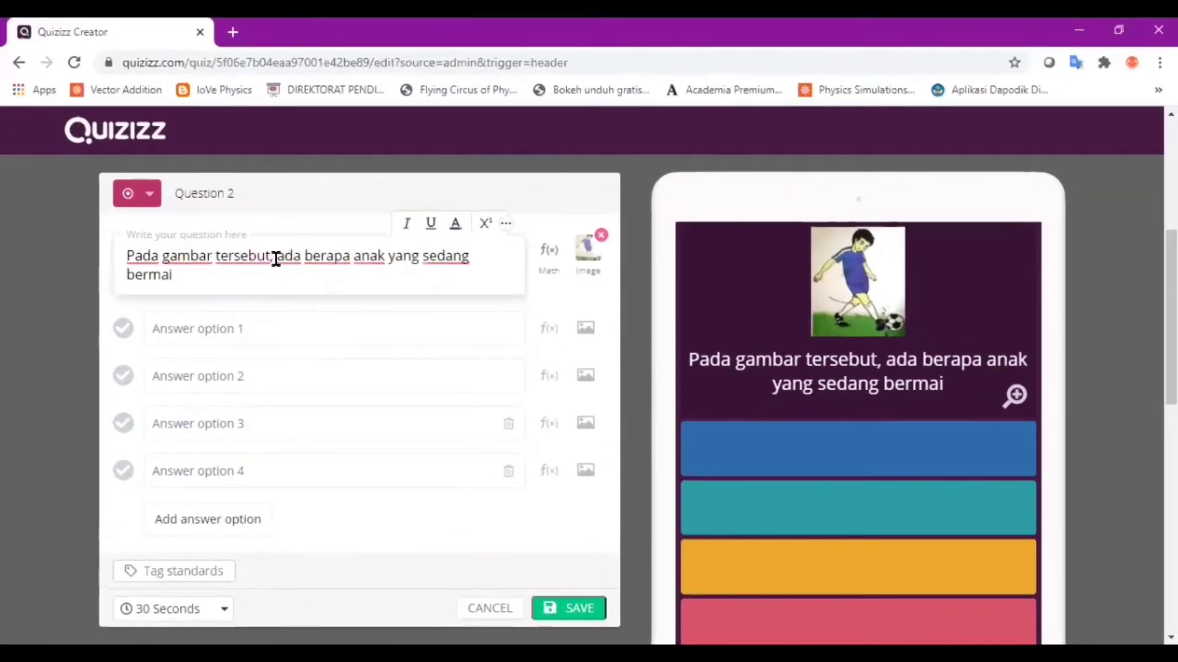
{"action": "type", "text": "n bola?"}
- Fill in five answer options for question 2: 1, 2, 3, 4 and 5
{"action": "left_click", "coordinate": [205, 329]}
{"action": "type", "text": "1"}
{"action": "key", "text": "Tab"}
{"action": "type", "text": "2"}
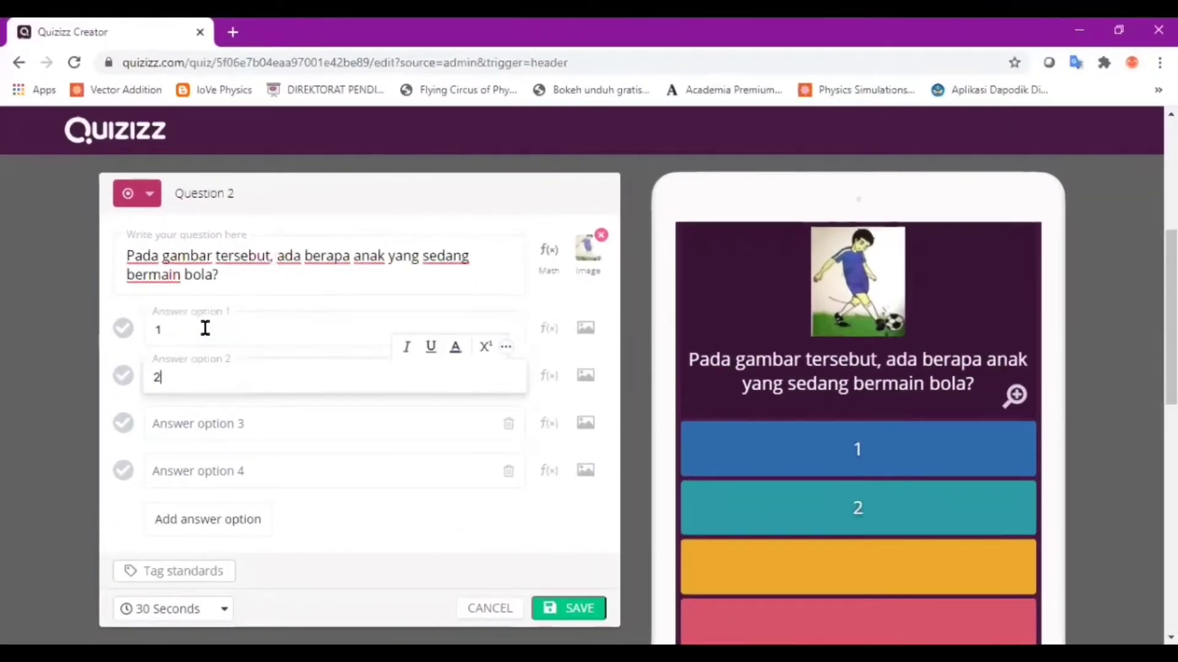
{"action": "key", "text": "Tab"}
{"action": "type", "text": "3"}
{"action": "key", "text": "Tab"}
{"action": "left_click", "coordinate": [200, 518]}
{"action": "type", "text": "5"}
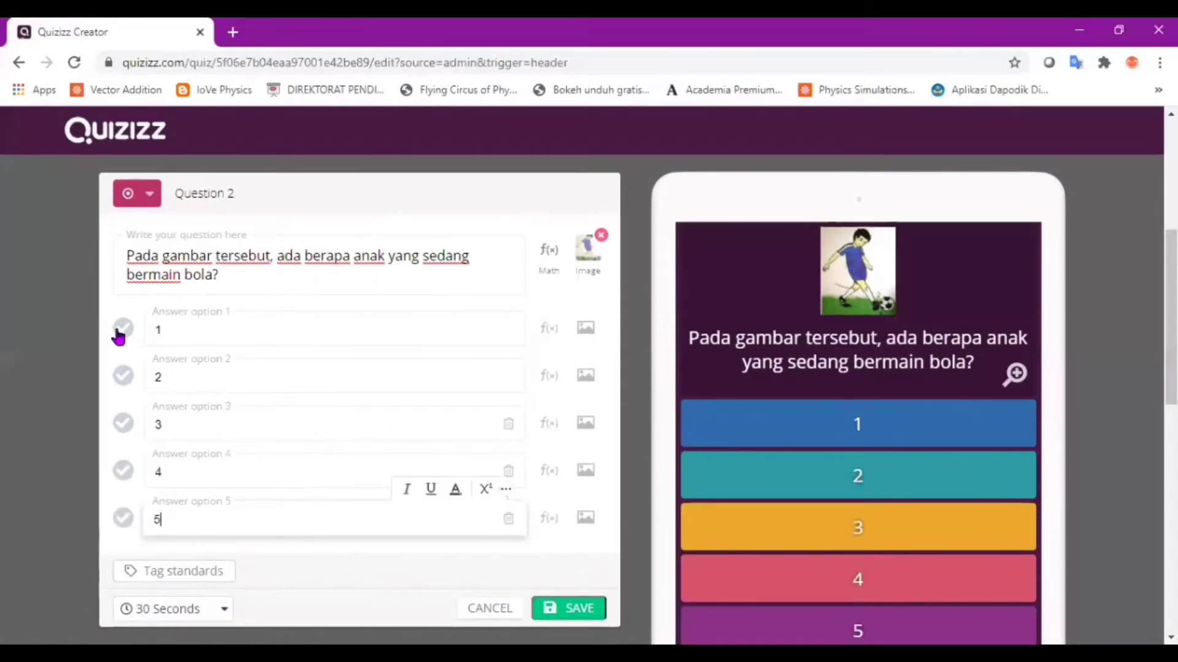
- Mark answer "1" as correct and set the time limit of question 2 to 60 seconds
{"action": "left_click", "coordinate": [123, 329]}
{"action": "left_click", "coordinate": [221, 609]}
{"action": "left_click", "coordinate": [171, 490]}
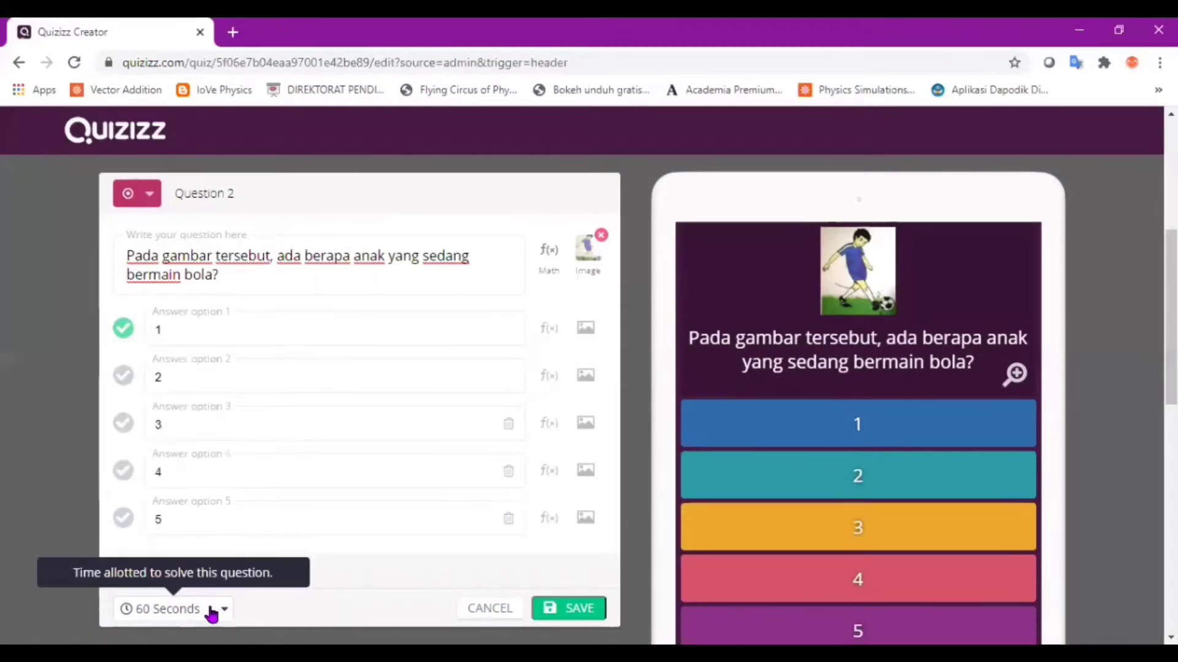
- Change the time limit of question 2 to 20 seconds and save the question
{"action": "left_click", "coordinate": [212, 609]}
{"action": "left_click", "coordinate": [152, 409]}
{"action": "left_click", "coordinate": [576, 607]}
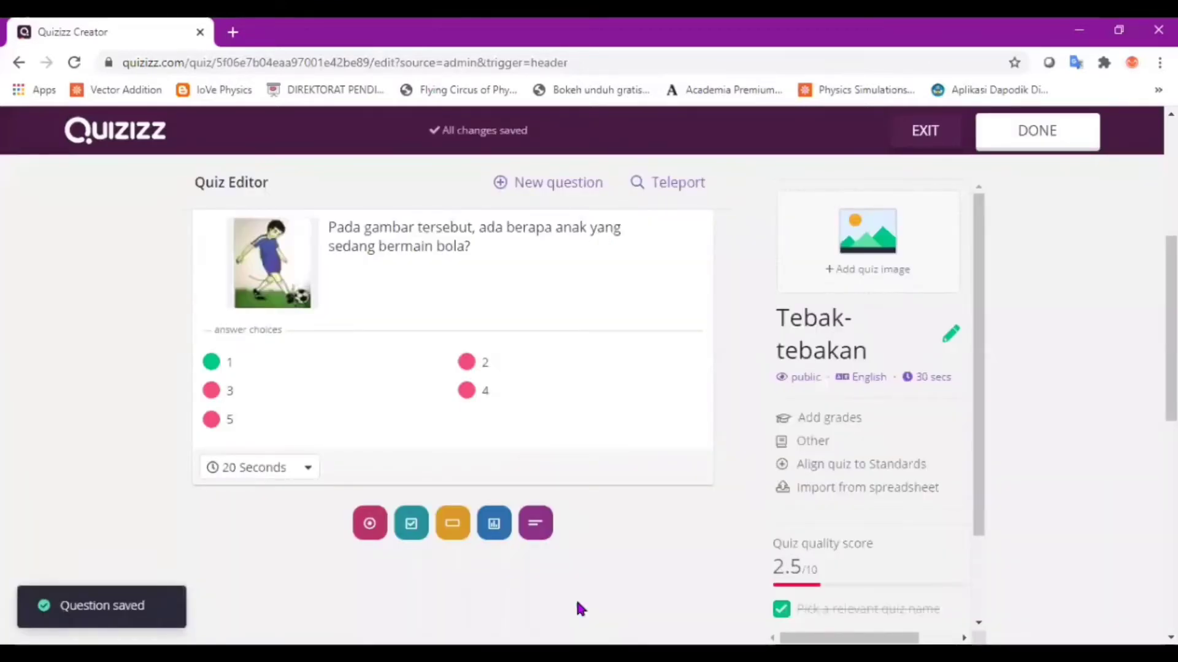
- Add a fill-in-the-blank question with the text "BUah apa yang paling kaya?"
{"action": "left_click", "coordinate": [548, 183]}
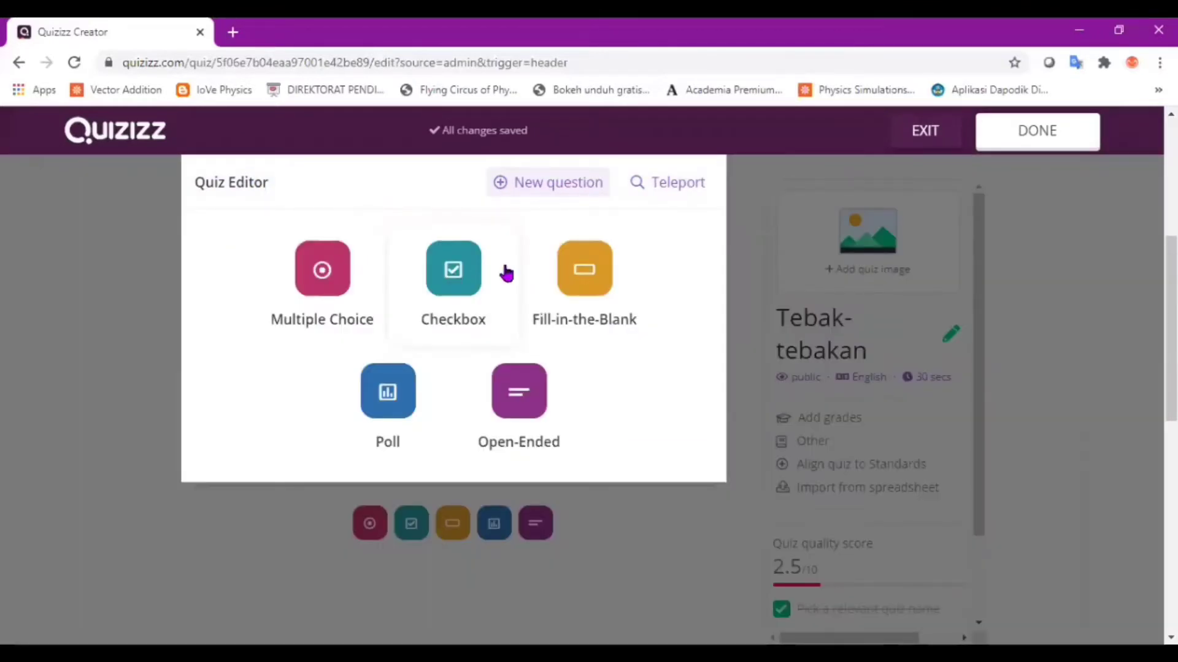
{"action": "left_click", "coordinate": [595, 293]}
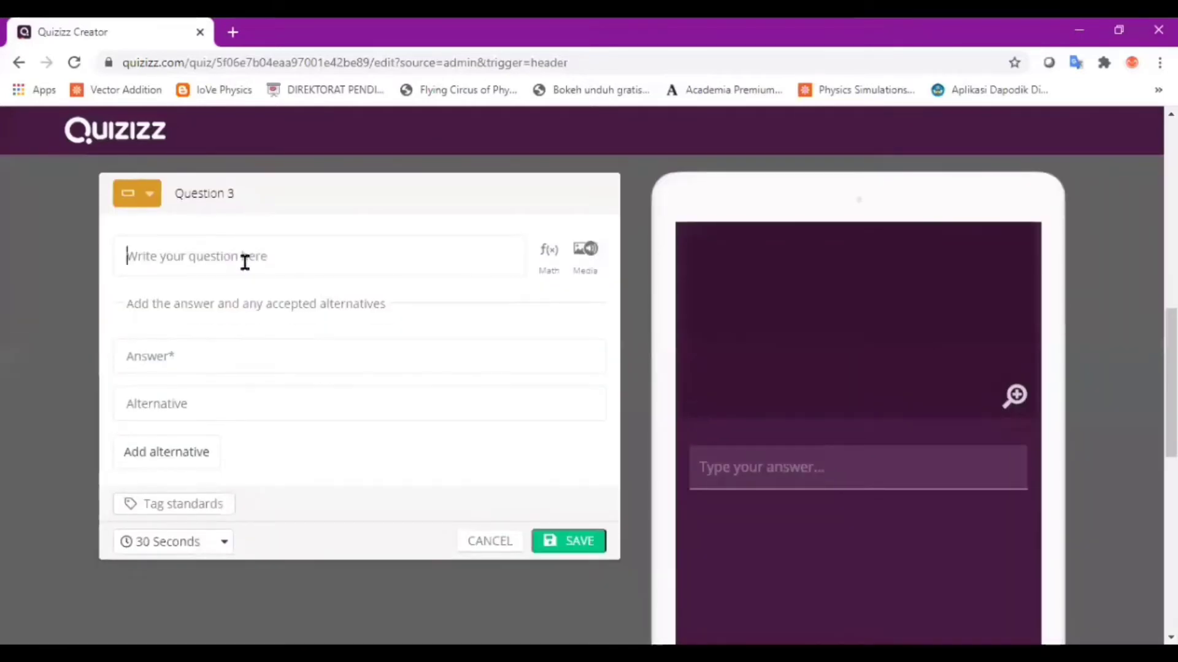
{"action": "left_click", "coordinate": [245, 263]}
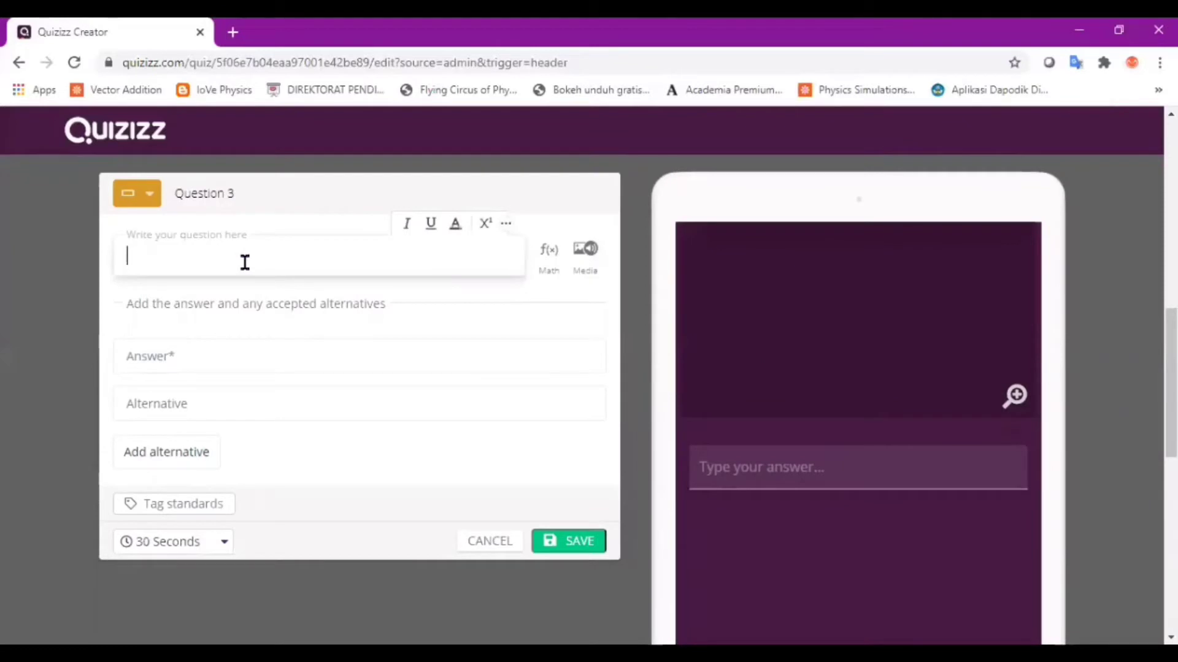
{"action": "type", "text": "BUah apa yan"}
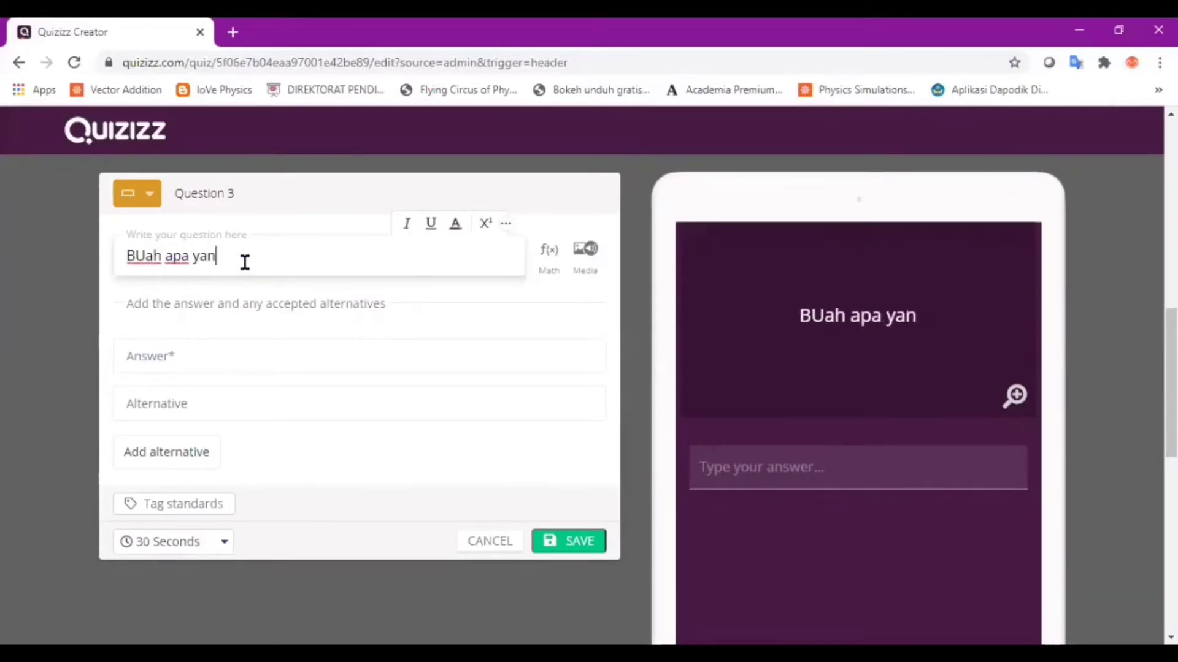
{"action": "type", "text": "g palin"}
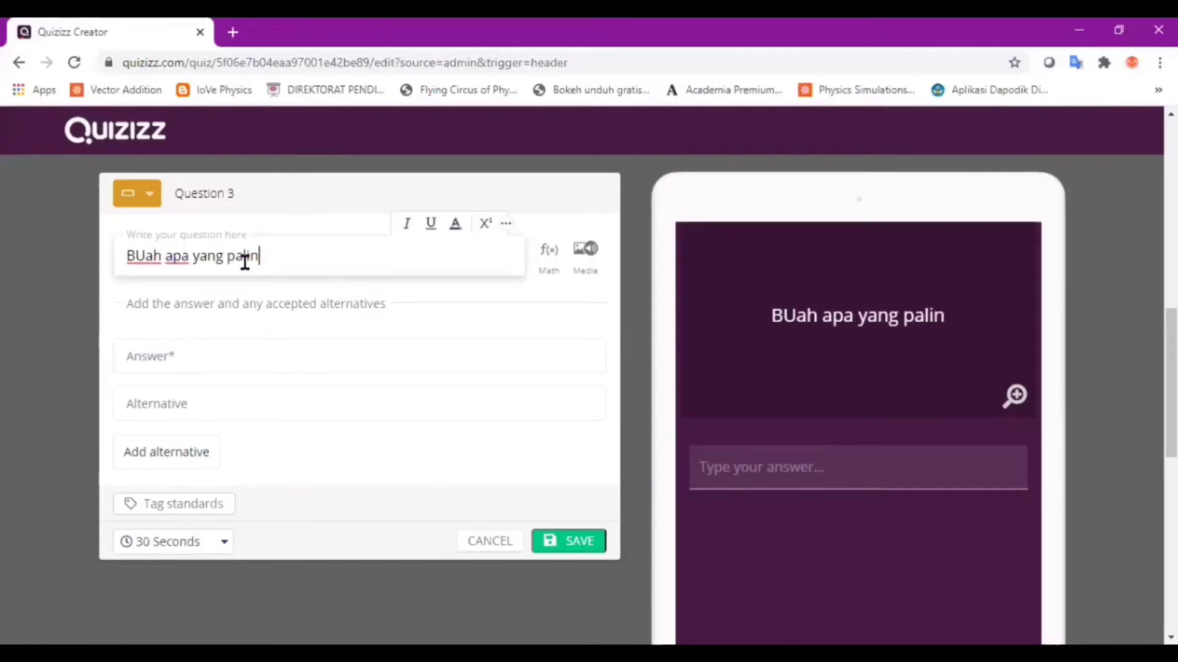
{"action": "type", "text": "g kaya?"}
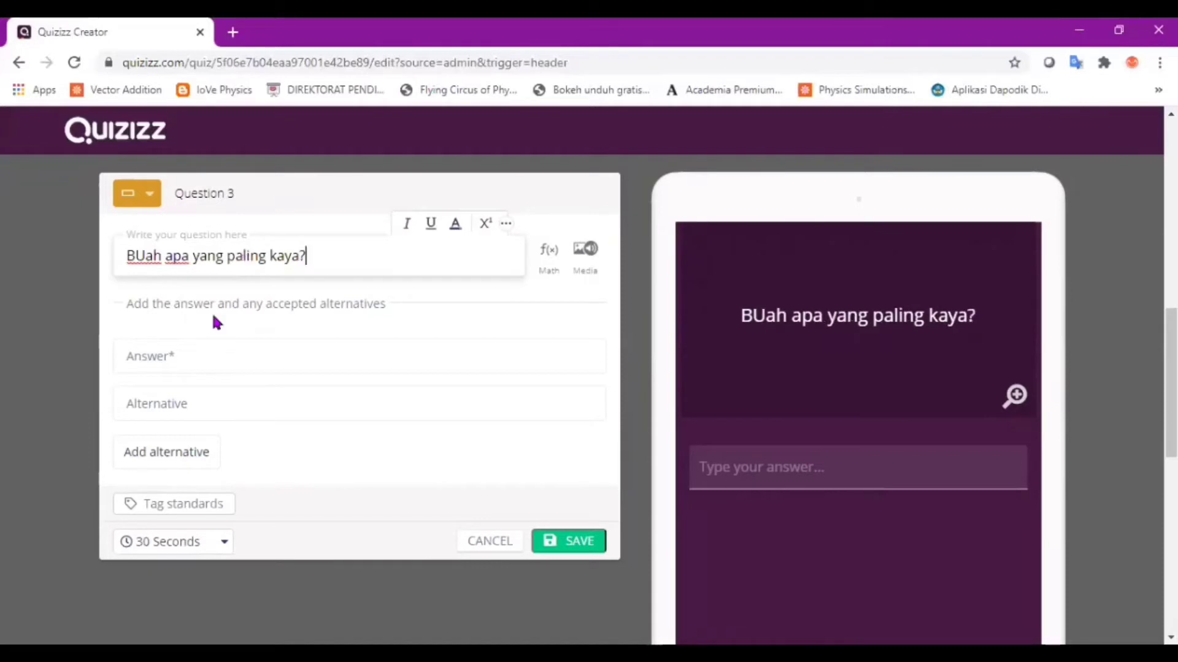
{"action": "left_click", "coordinate": [181, 351]}
{"action": "type", "text": "A"}
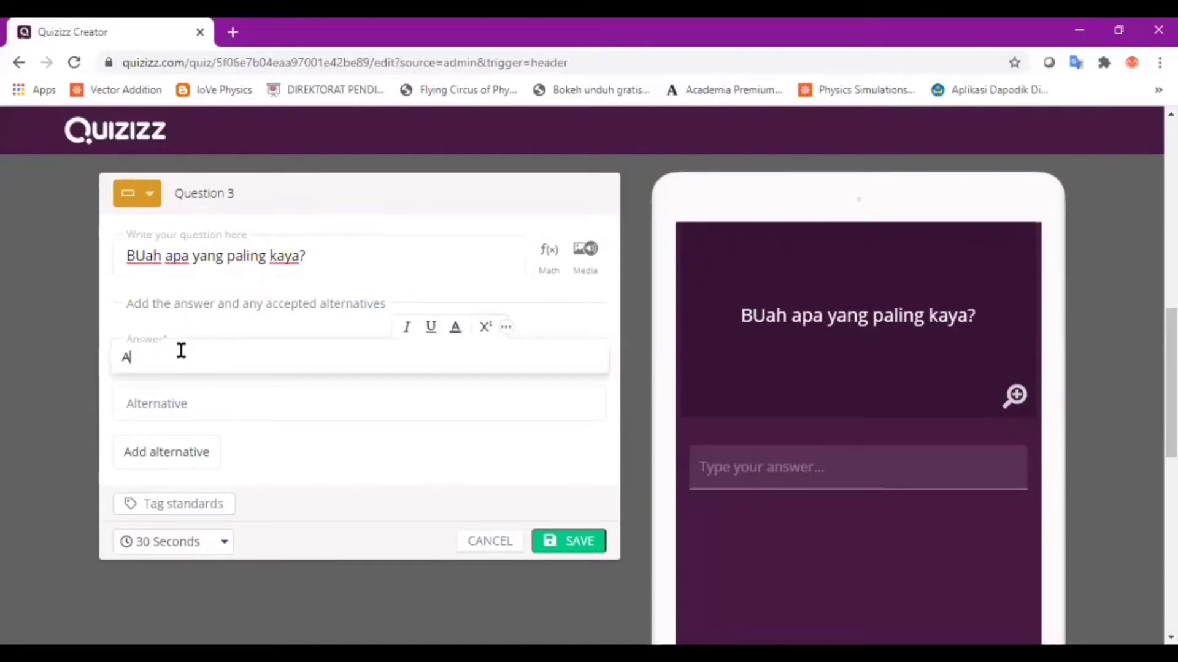
{"action": "type", "text": "nggur"}
{"action": "left_click", "coordinate": [160, 403]}
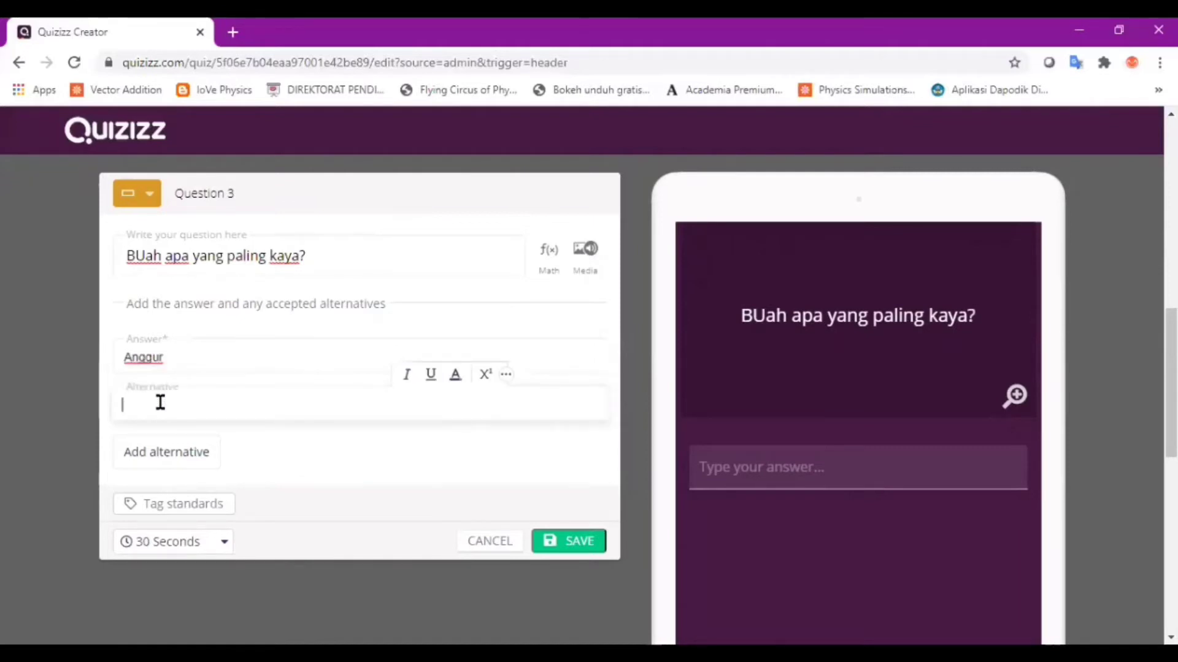
{"action": "type", "text": "p"}
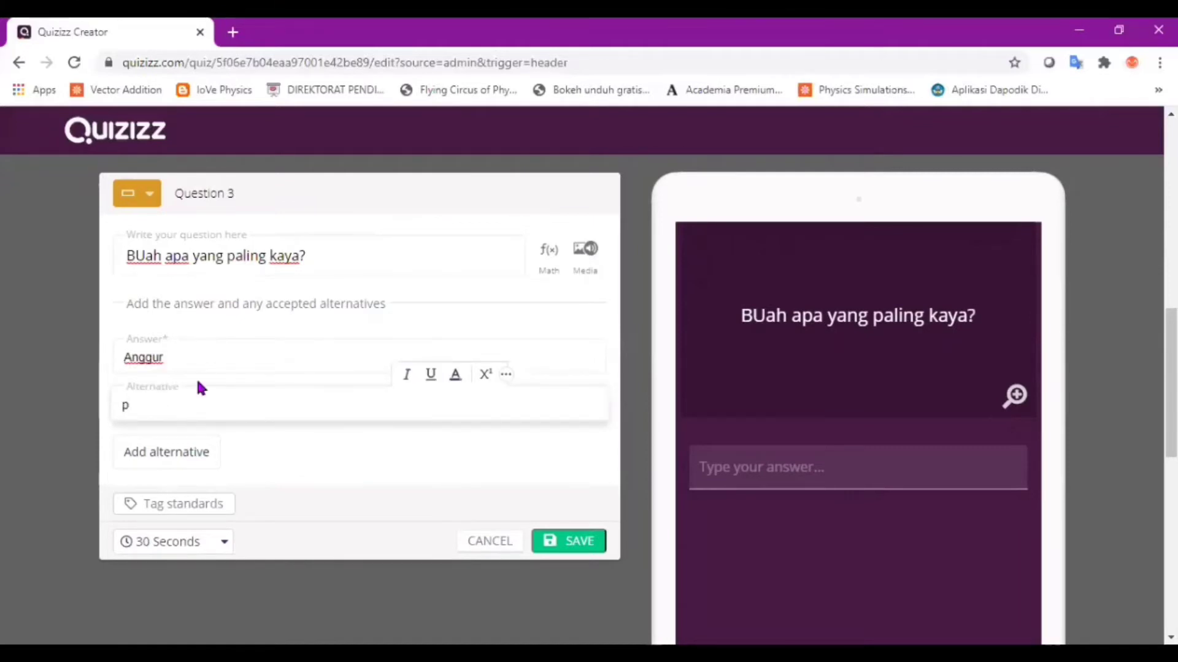
{"action": "key", "text": "BackSpace"}
{"action": "left_click", "coordinate": [205, 361]}
{"action": "key", "text": "BackSpace"}
{"action": "key", "text": "BackSpace"}
{"action": "key", "text": "BackSpace"}
{"action": "key", "text": "BackSpace"}
{"action": "key", "text": "BackSpace"}
{"action": "key", "text": "BackSpace"}
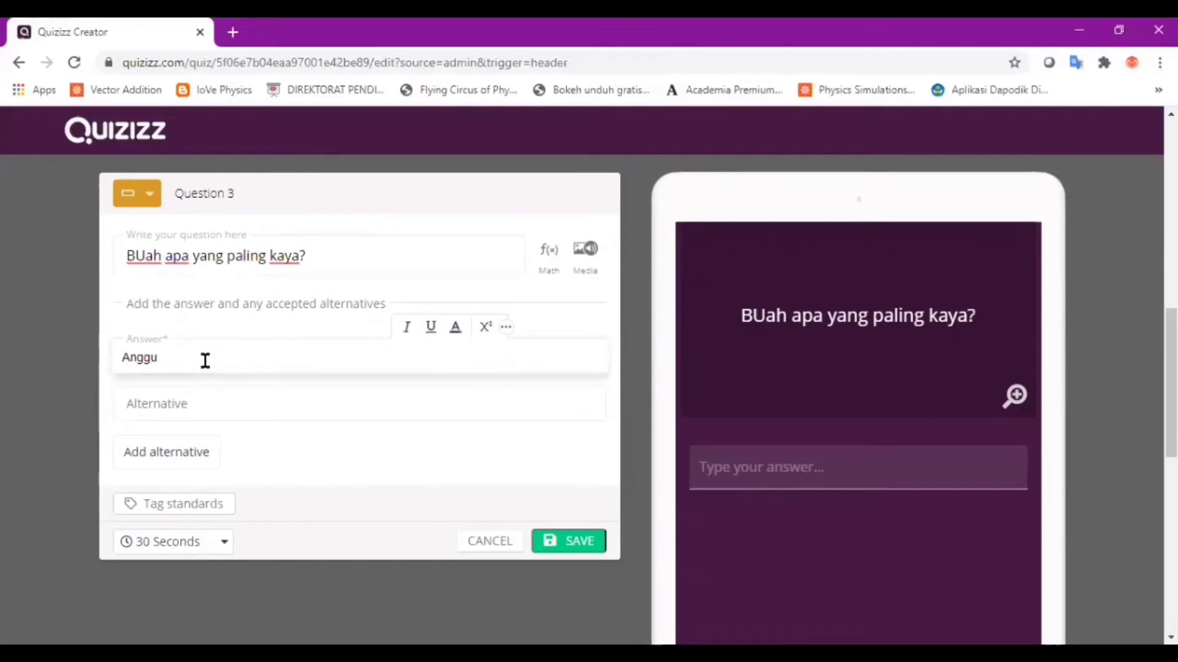
- Enter "Sri kaya" as the answer to question 3 and "Srikaya" as its accepted alternative
{"action": "type", "text": "S"}
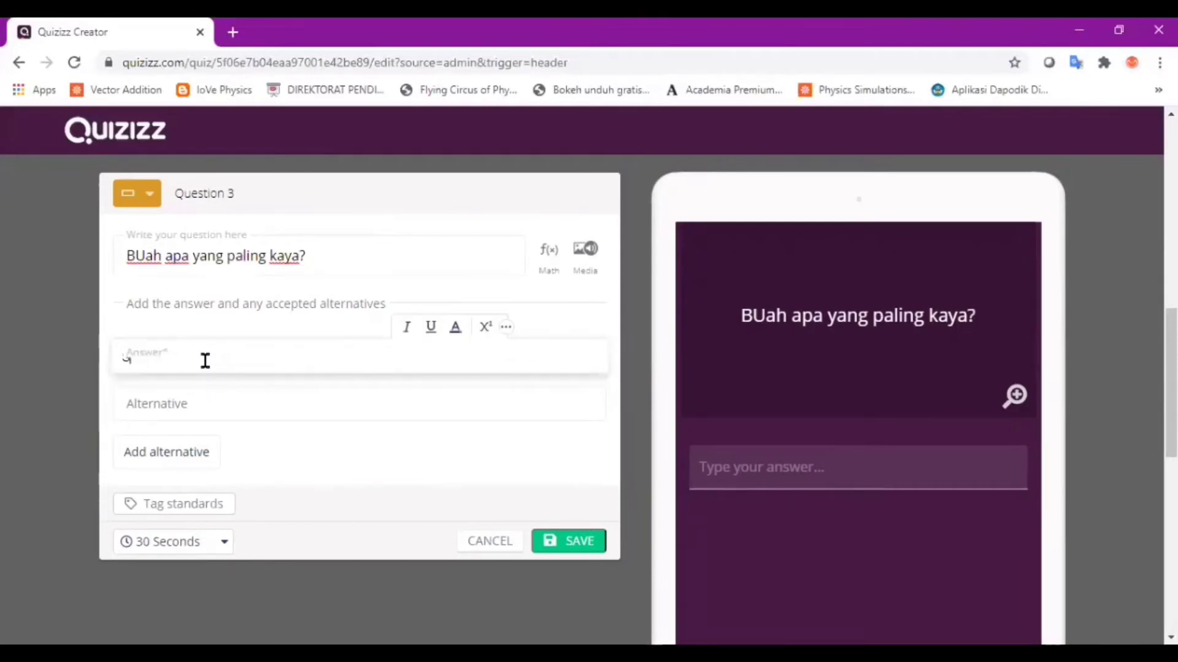
{"action": "type", "text": "ri kaya"}
{"action": "left_click", "coordinate": [186, 407]}
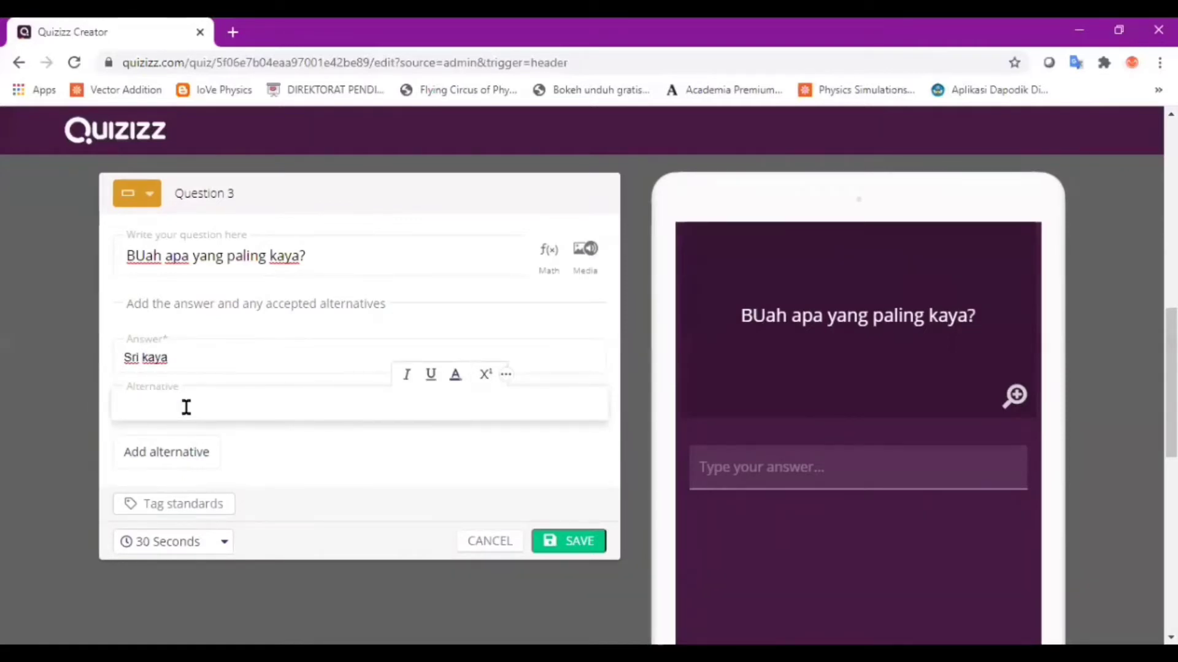
{"action": "type", "text": "Srikaya"}
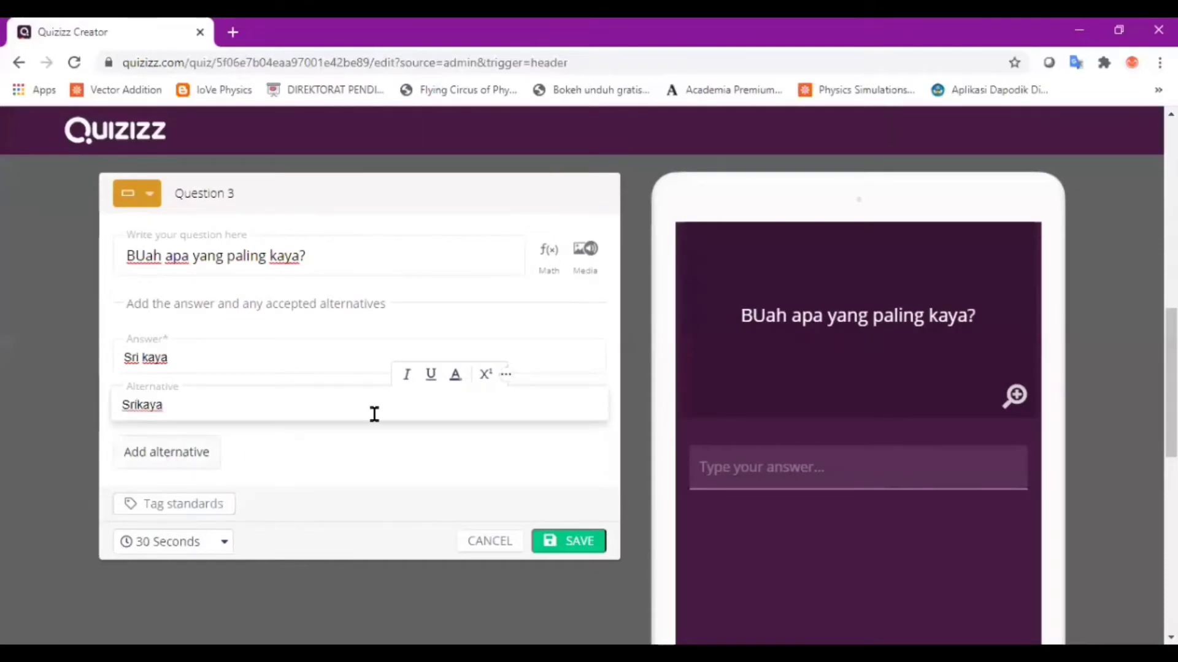
- Set the time limit of question 3 to 60 seconds
{"action": "left_click", "coordinate": [200, 544]}
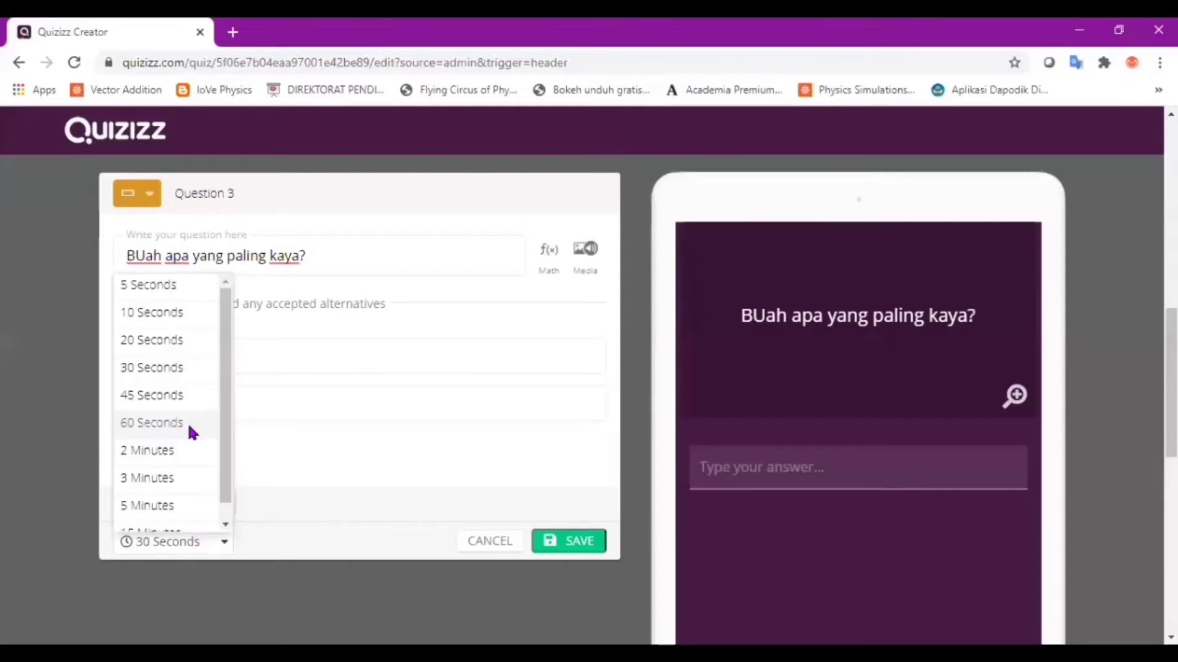
{"action": "left_click", "coordinate": [188, 422]}
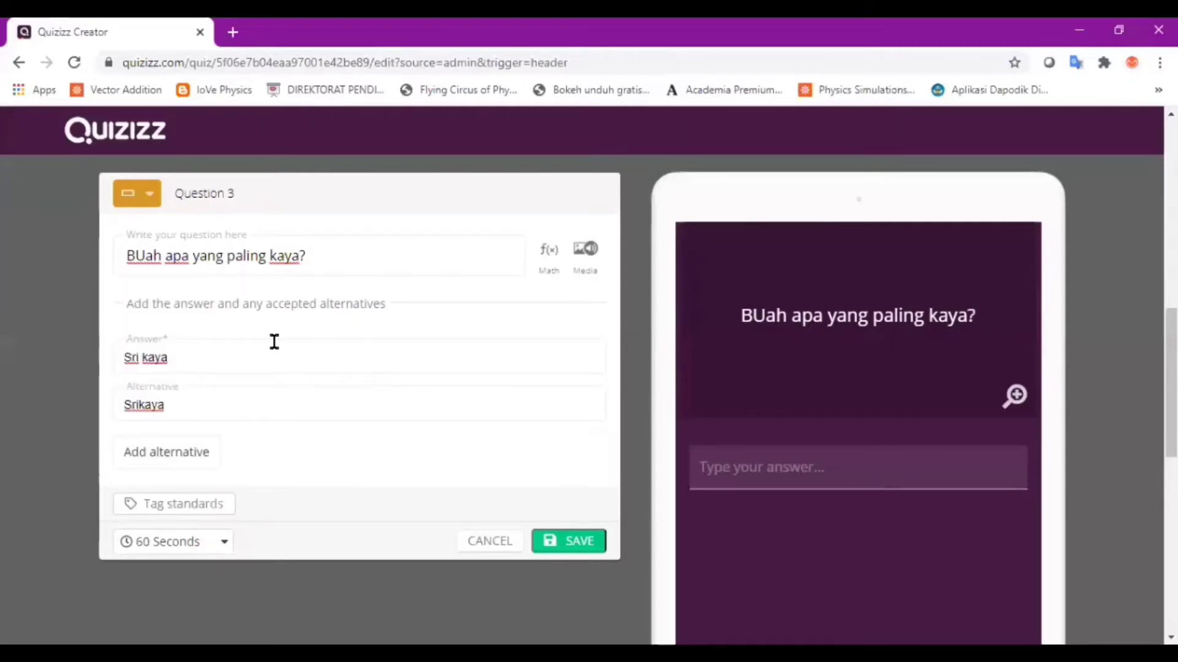
{"action": "left_click", "coordinate": [236, 361]}
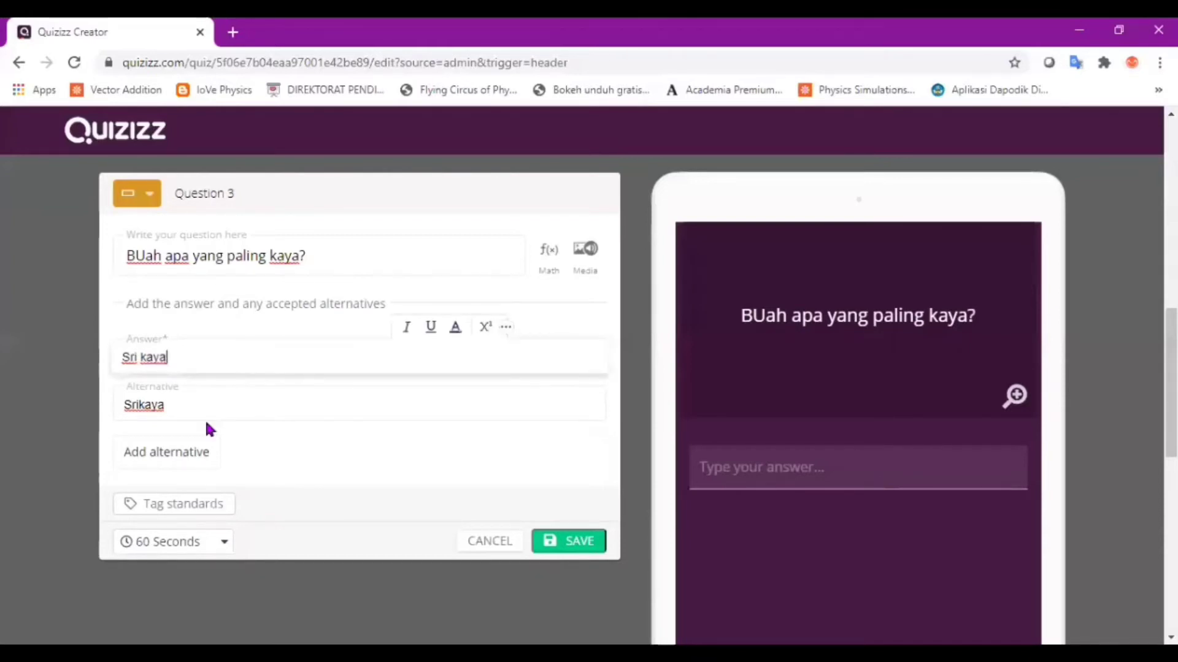
{"action": "left_click", "coordinate": [190, 406]}
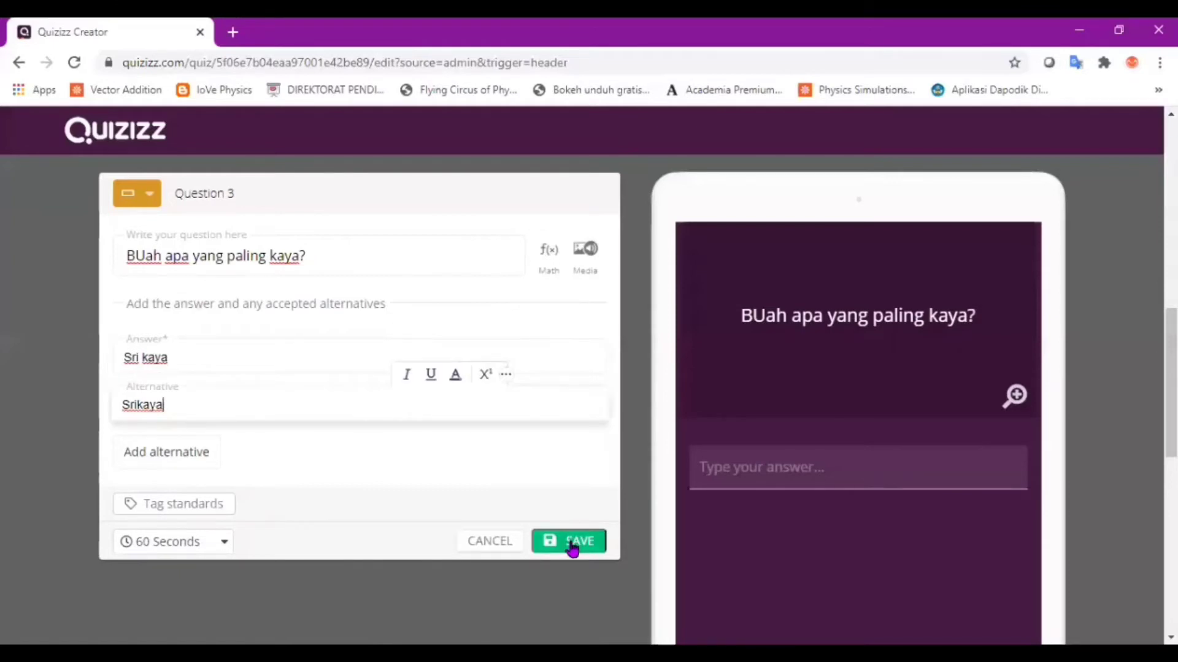
- Correct the text of question 3 to "Buah apa yang paling kaya?" and save the question
{"action": "left_click", "coordinate": [148, 258]}
{"action": "key", "text": "BackSpace"}
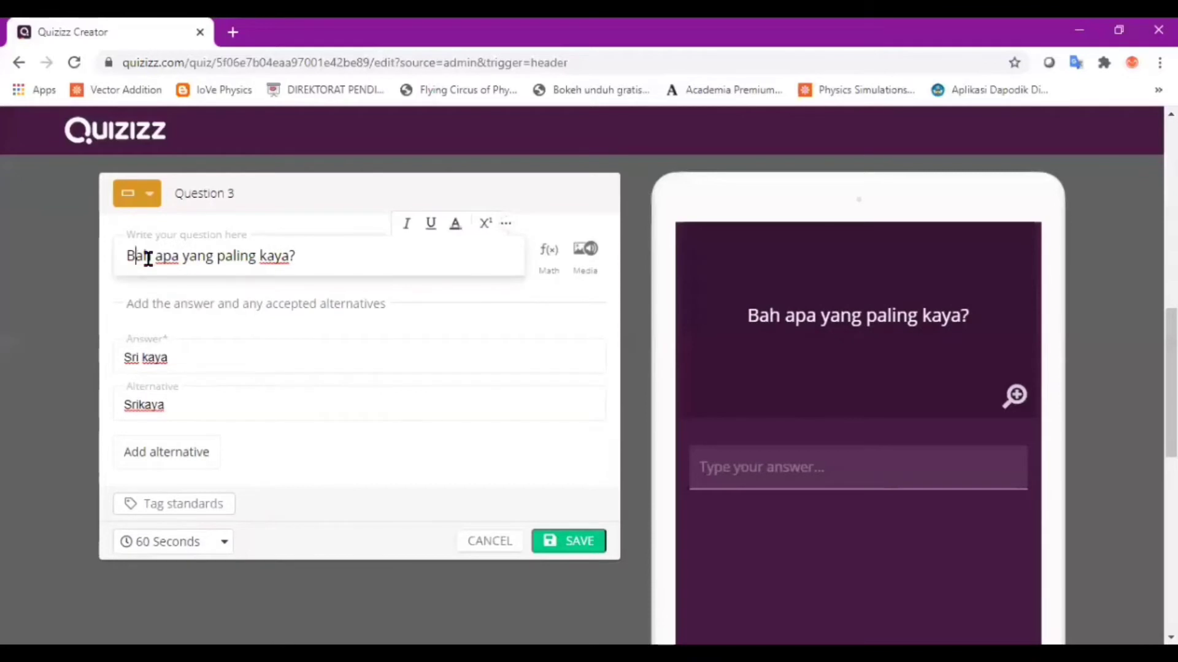
{"action": "type", "text": "u"}
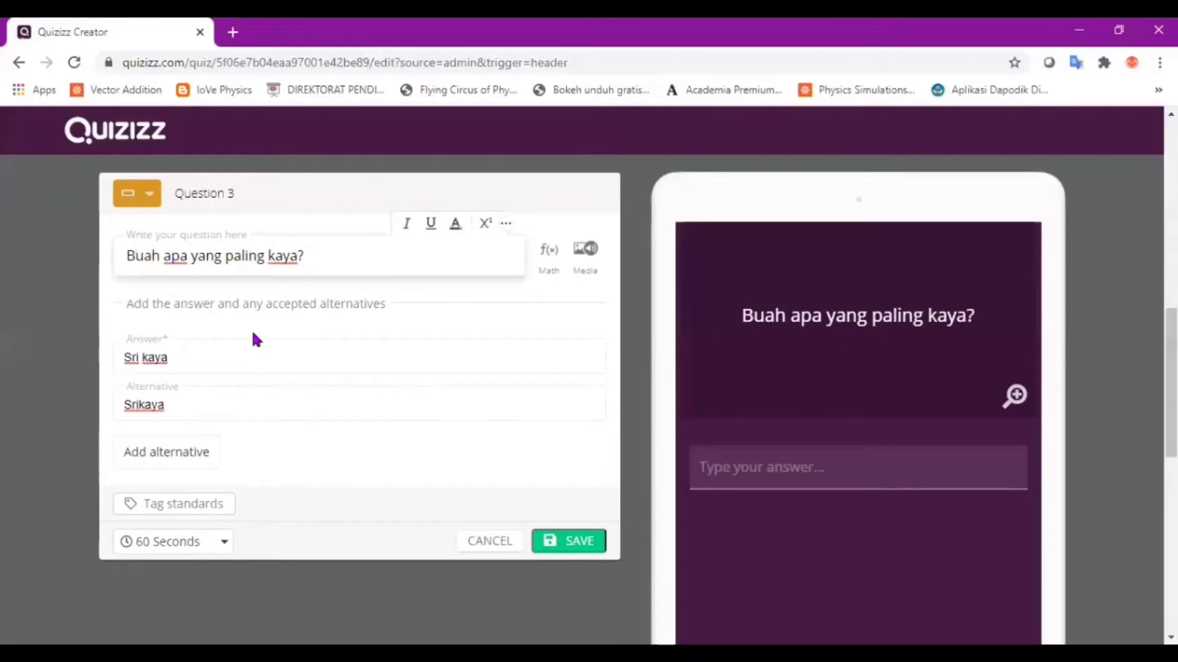
{"action": "left_click", "coordinate": [578, 546]}
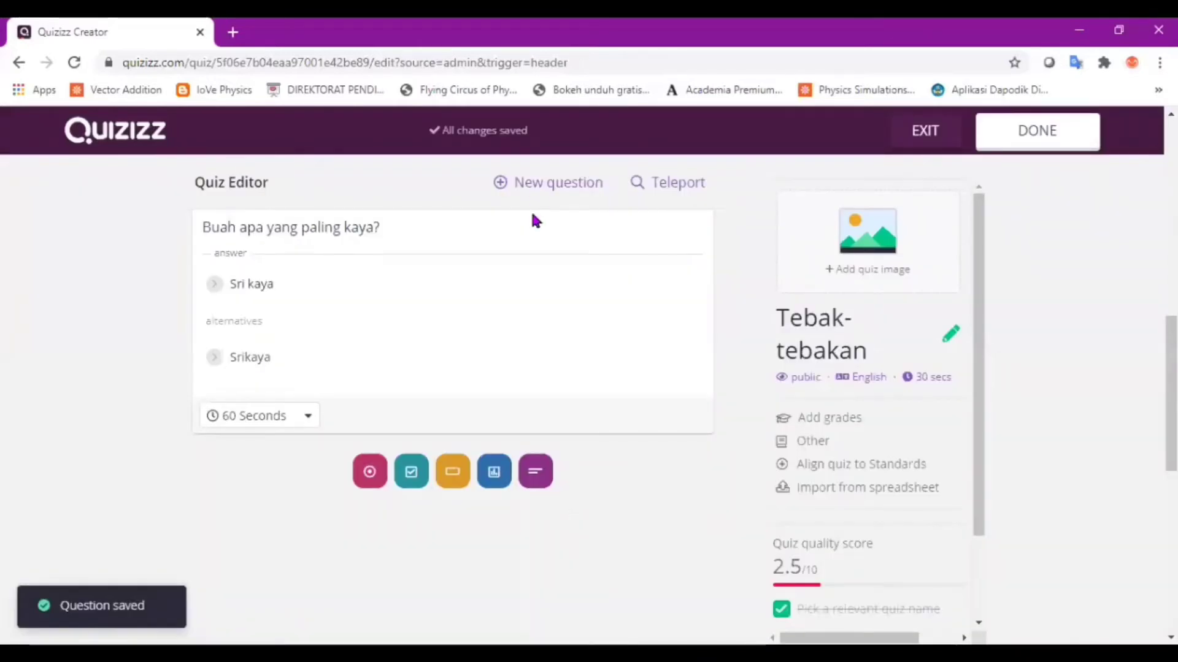
- Add a multiple-choice question with the text "Jika tidur dia bangun, jika bangun dia tidur. Apakah itu?"
{"action": "left_click", "coordinate": [537, 197]}
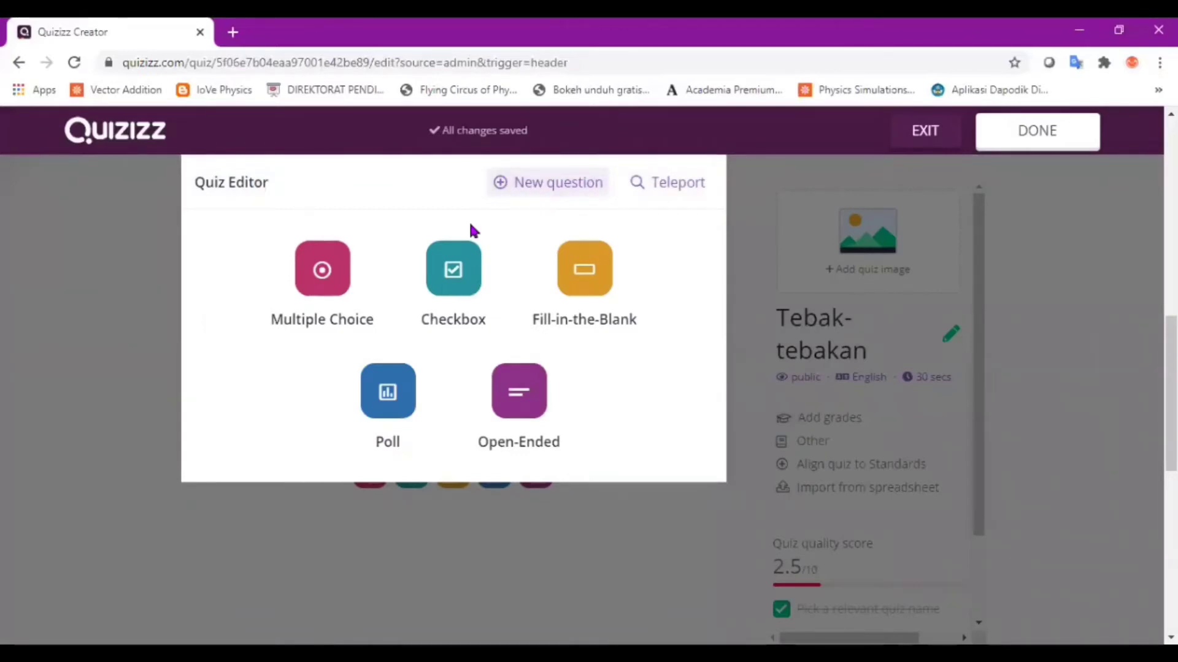
{"action": "left_click", "coordinate": [332, 271]}
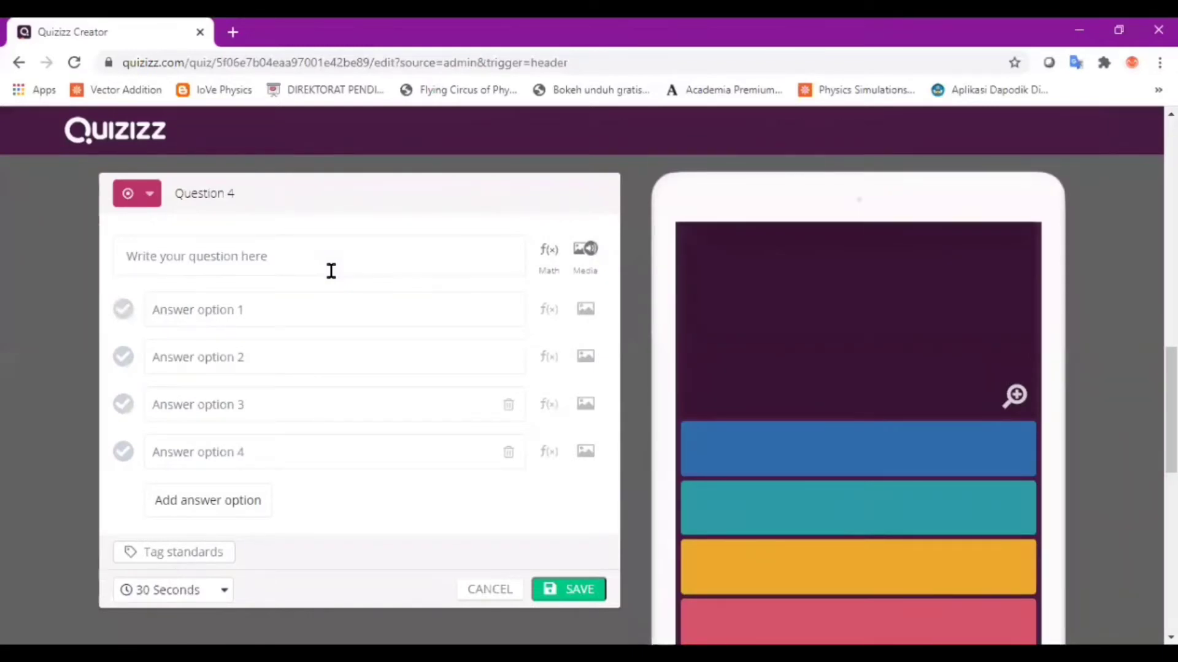
{"action": "left_click", "coordinate": [312, 255]}
{"action": "type", "text": "Jika tidu"}
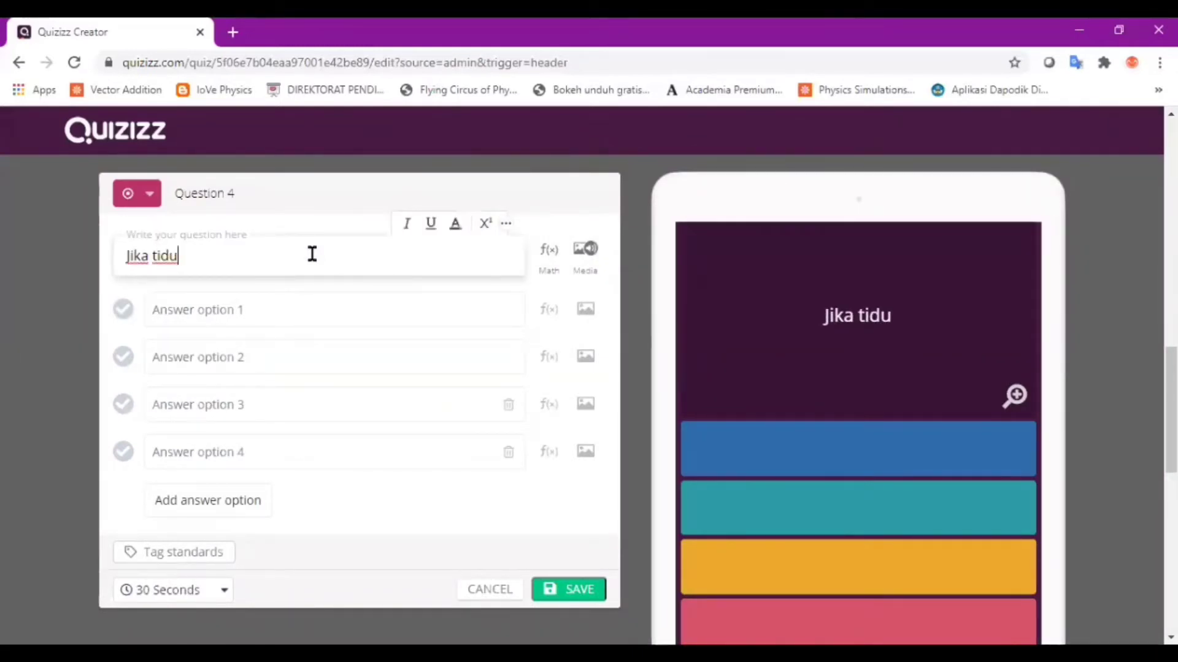
{"action": "type", "text": "r dia bangun, jika bangun "}
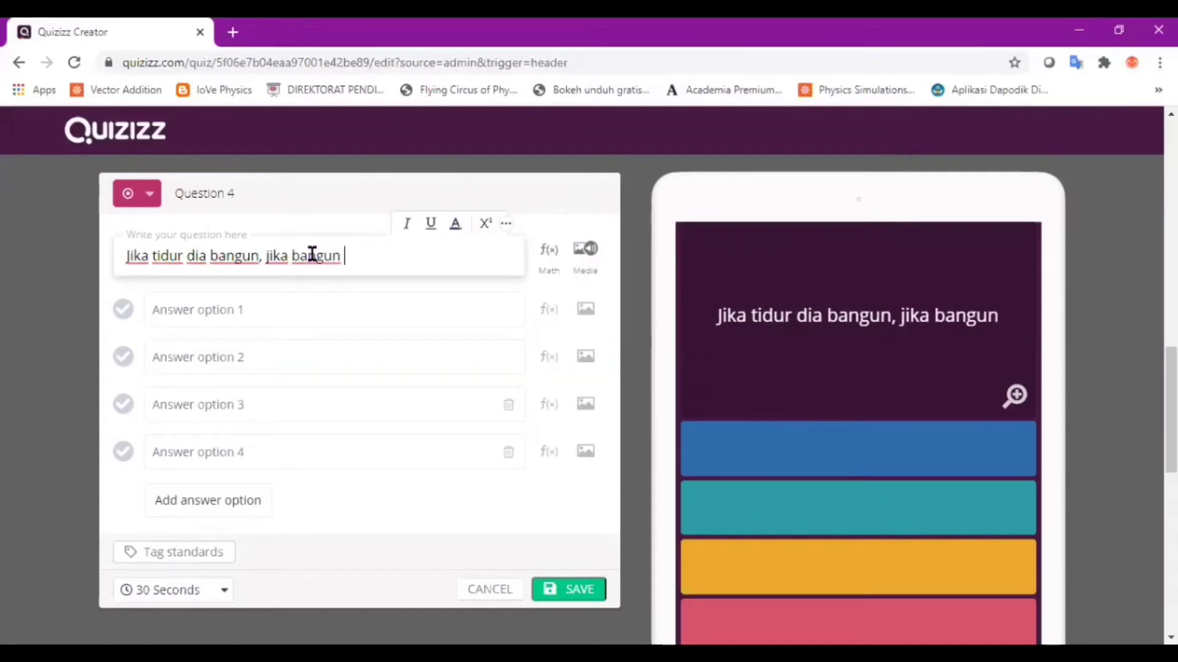
{"action": "type", "text": "dia tidur. Apakah itu?"}
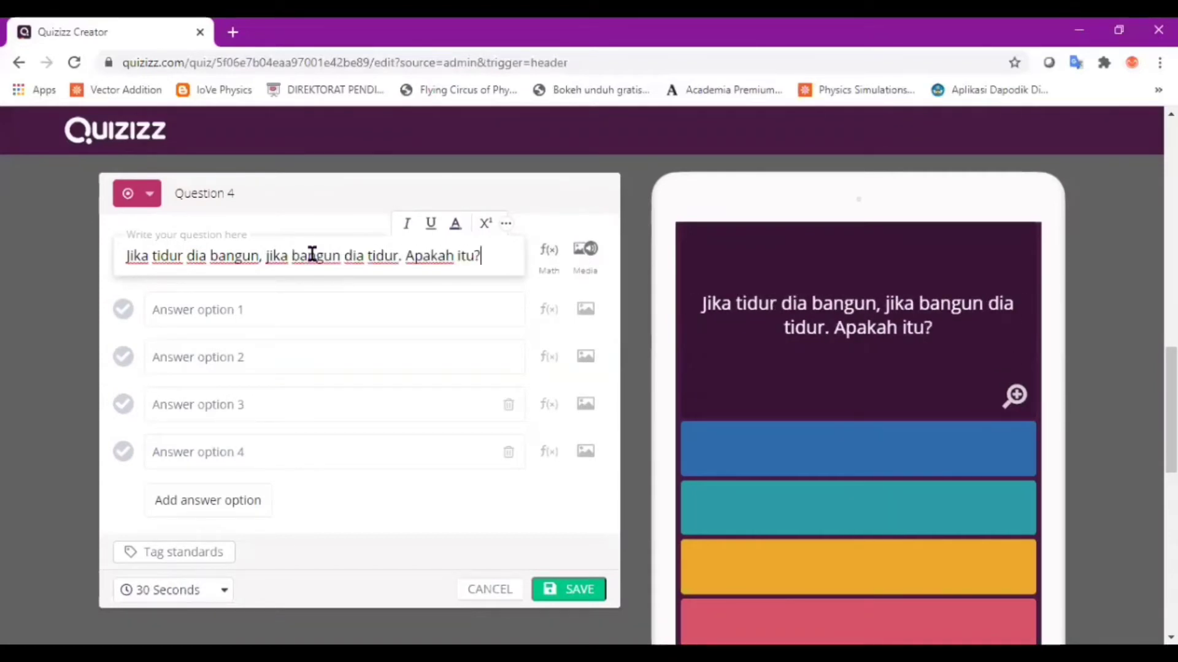
- Enter five answer options for question 4: "Kucing", "Kelelawar", "Telapak kaki", "Telapak tangan" and "Rambut"
{"action": "left_click", "coordinate": [231, 318]}
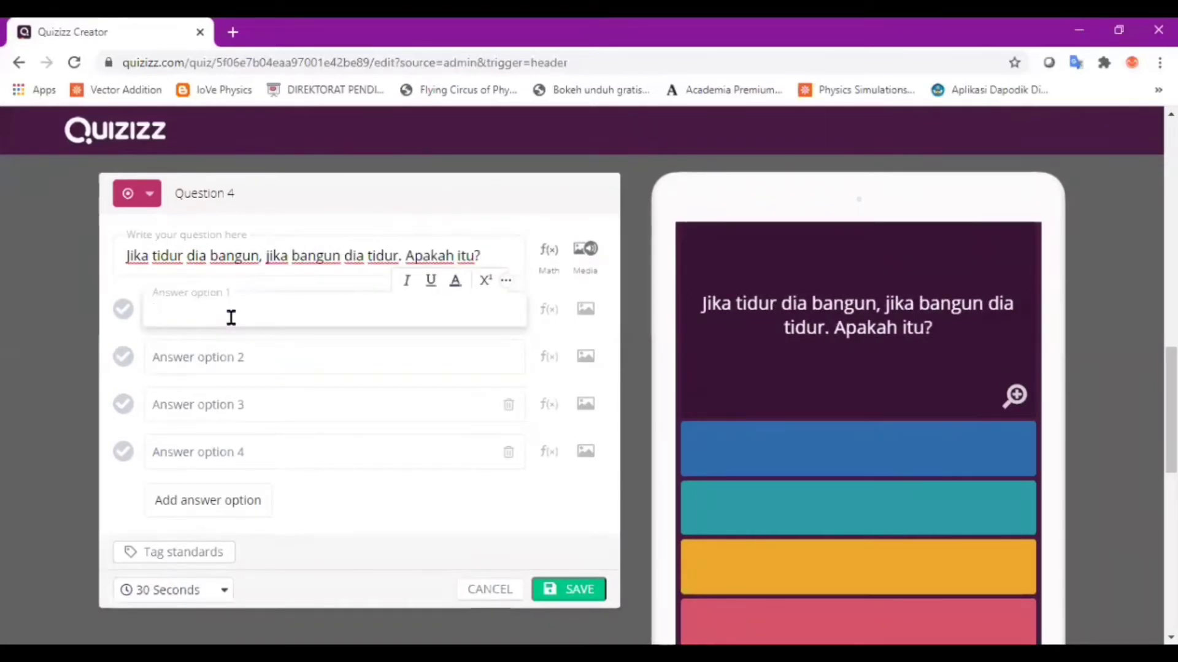
{"action": "type", "text": "Kucing"}
{"action": "key", "text": "Tab"}
{"action": "type", "text": "Kelewa"}
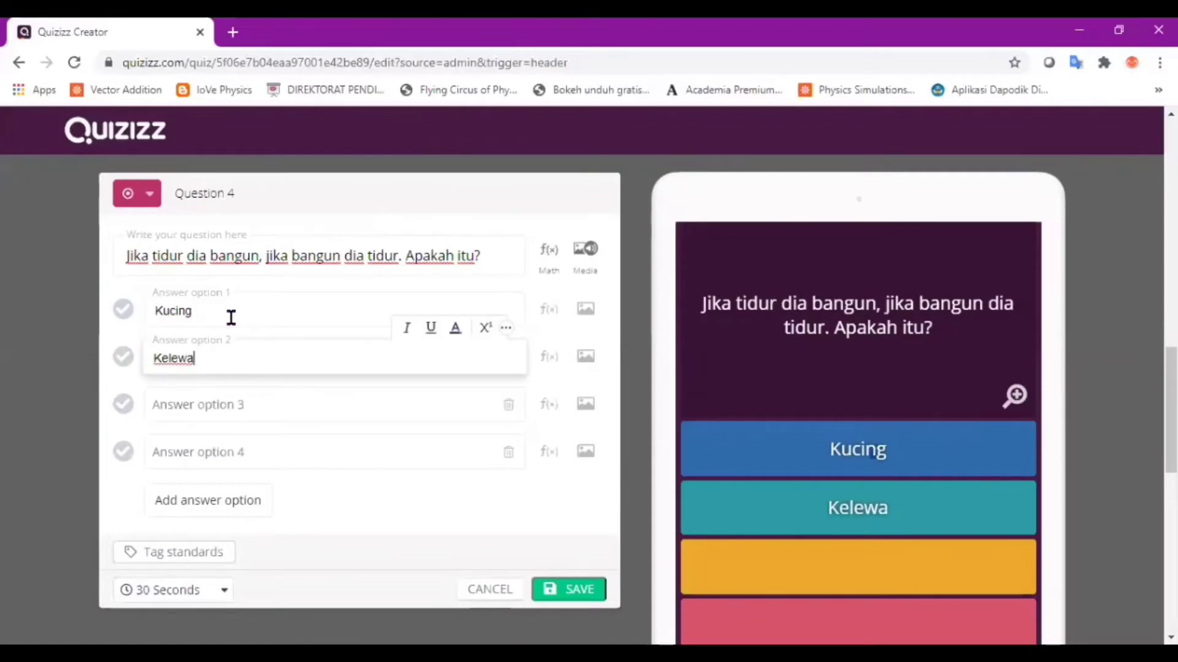
{"action": "key", "text": "BackSpace"}
{"action": "key", "text": "BackSpace"}
{"action": "type", "text": "lawar"}
{"action": "key", "text": "Tab"}
{"action": "type", "text": "Telapak kaki"}
{"action": "key", "text": "Tab"}
{"action": "type", "text": "Te"}
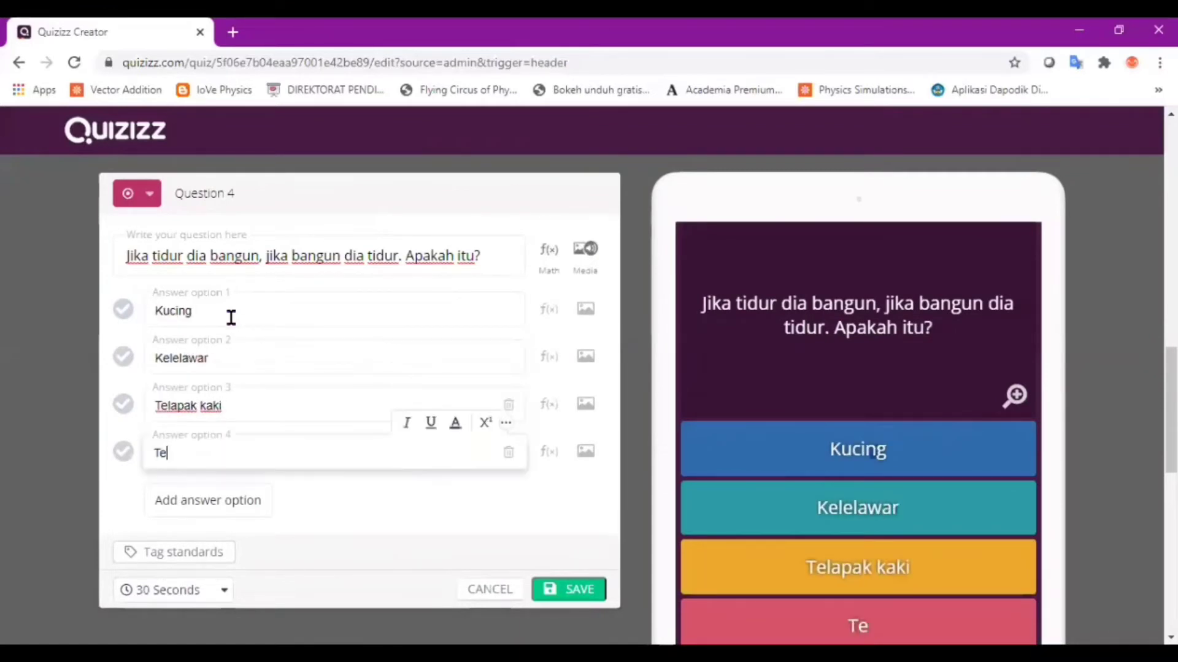
{"action": "type", "text": "lapak tangan"}
{"action": "left_click", "coordinate": [212, 501]}
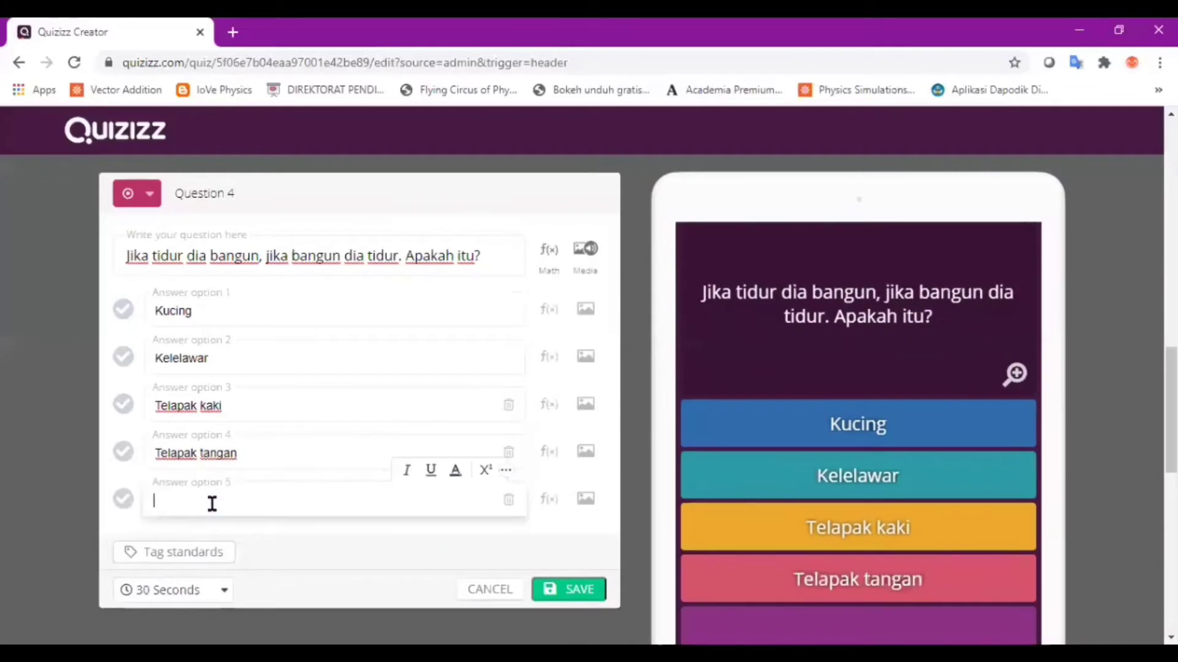
{"action": "type", "text": "Rambut"}
- Mark "Telapak kaki" as the correct answer, set the time limit of question 4 to 60 seconds and save it
{"action": "left_click", "coordinate": [187, 590]}
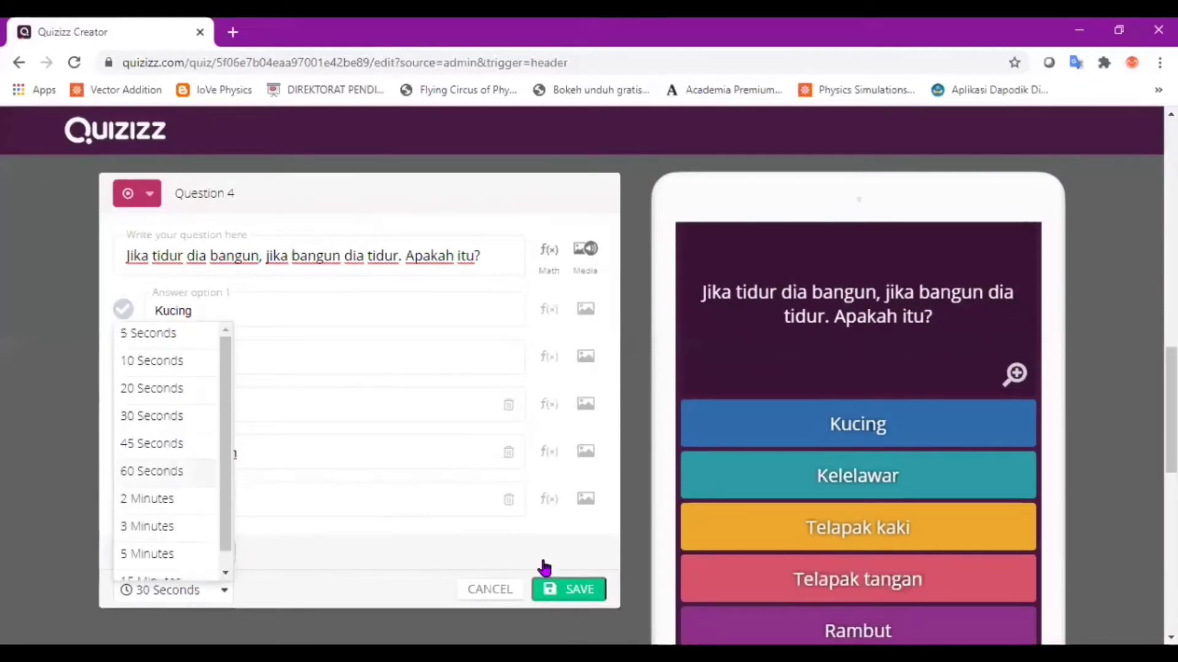
{"action": "left_click", "coordinate": [151, 471]}
{"action": "left_click", "coordinate": [571, 589]}
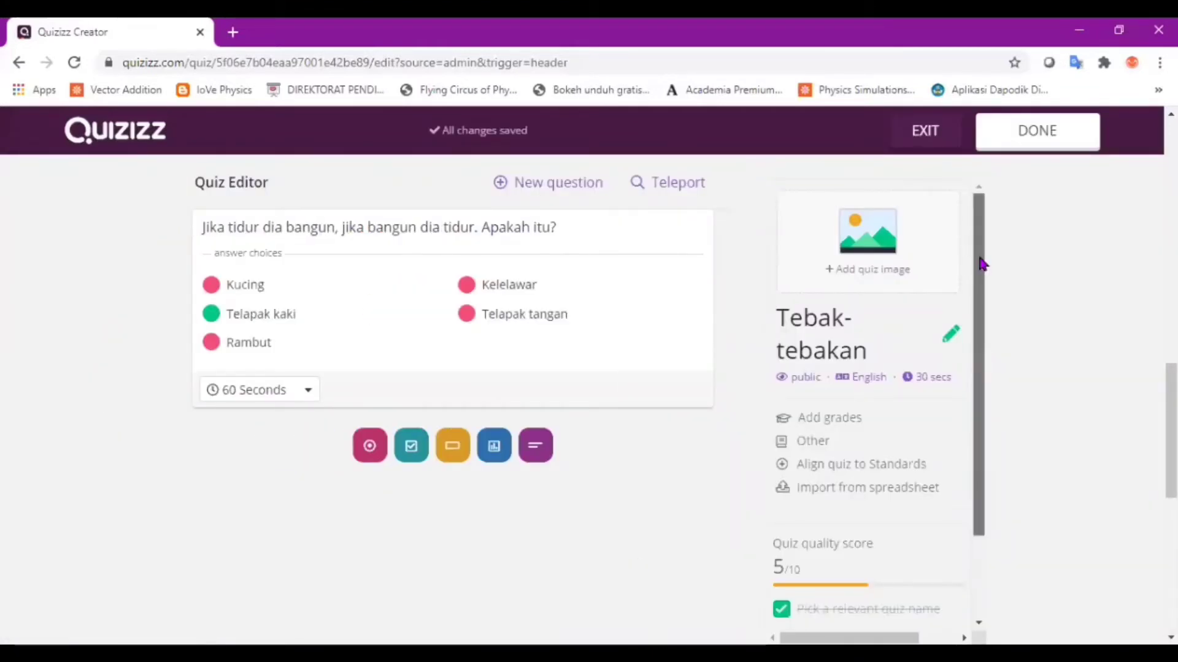
- Change the visibility of the quiz from public to private
{"action": "scroll", "coordinate": [976, 293], "scroll_direction": "down", "scroll_amount": 1}
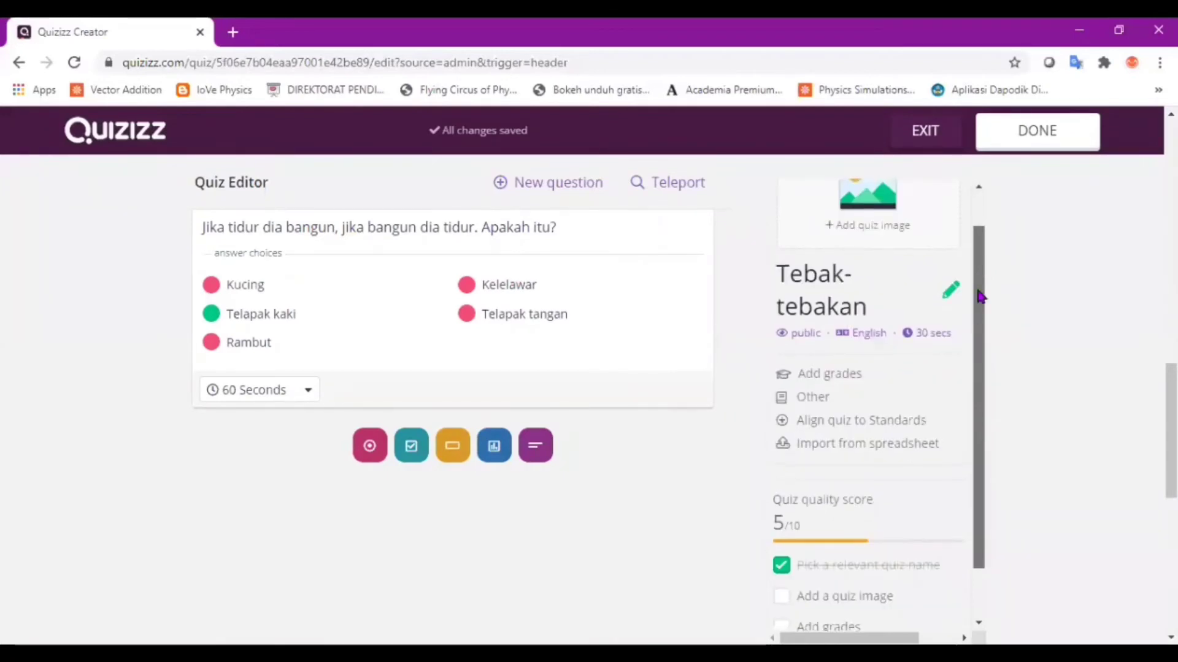
{"action": "left_click_drag", "start_coordinate": [977, 289], "coordinate": [982, 262]}
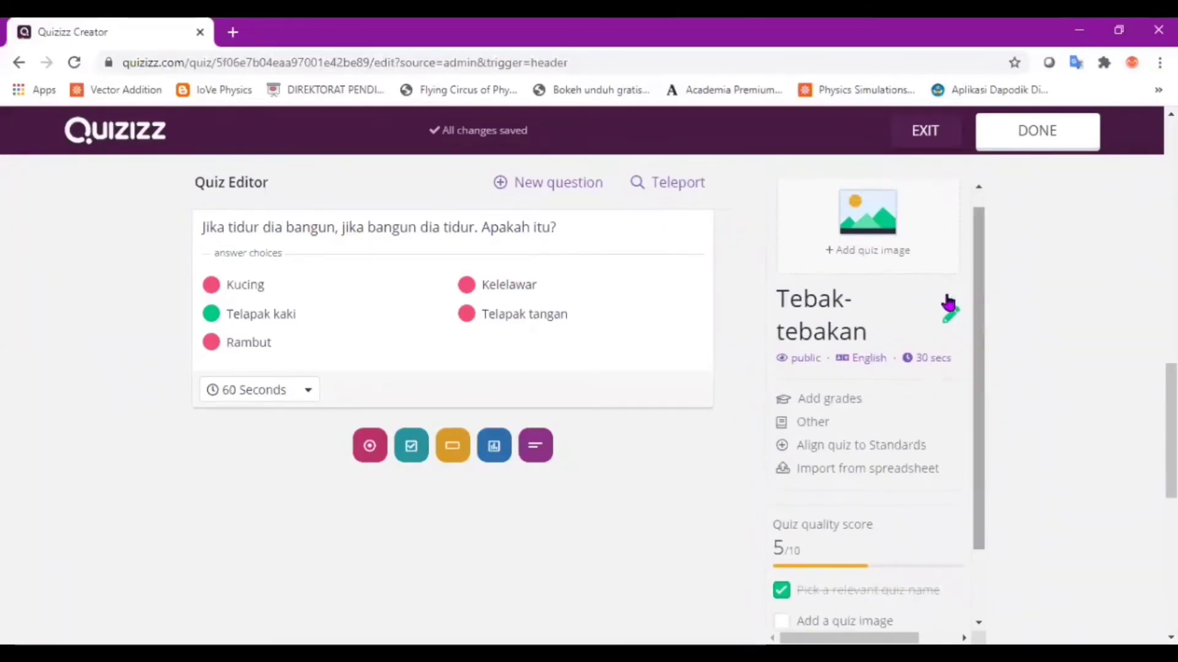
{"action": "mouse_move", "coordinate": [797, 366]}
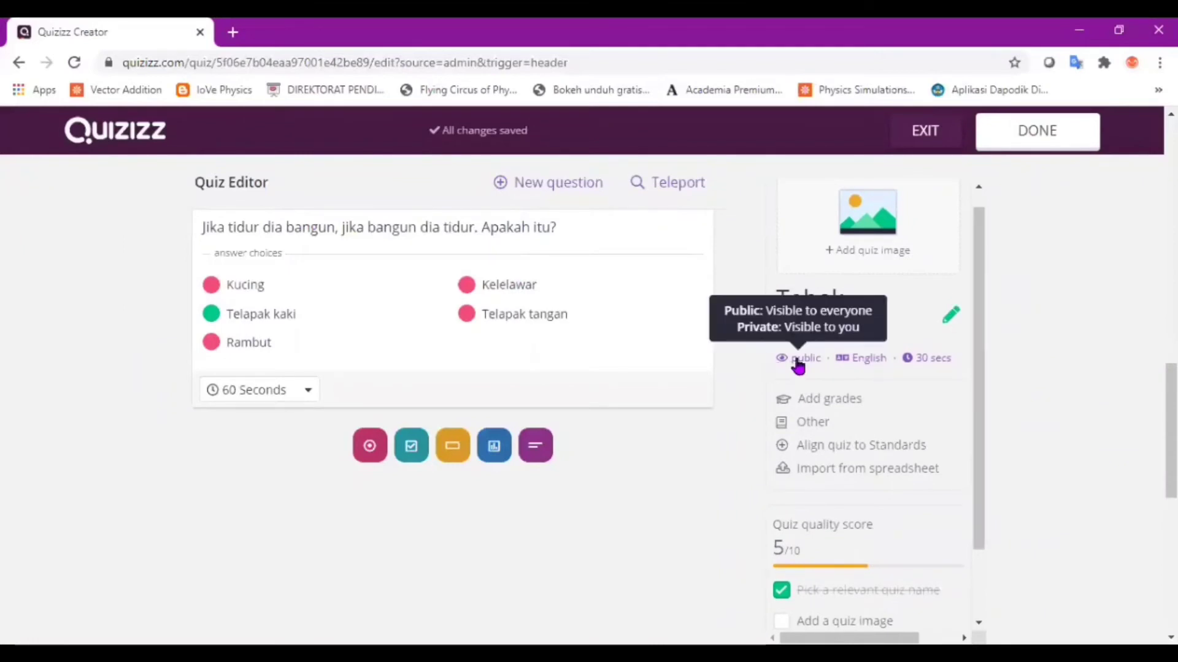
{"action": "left_click", "coordinate": [797, 366]}
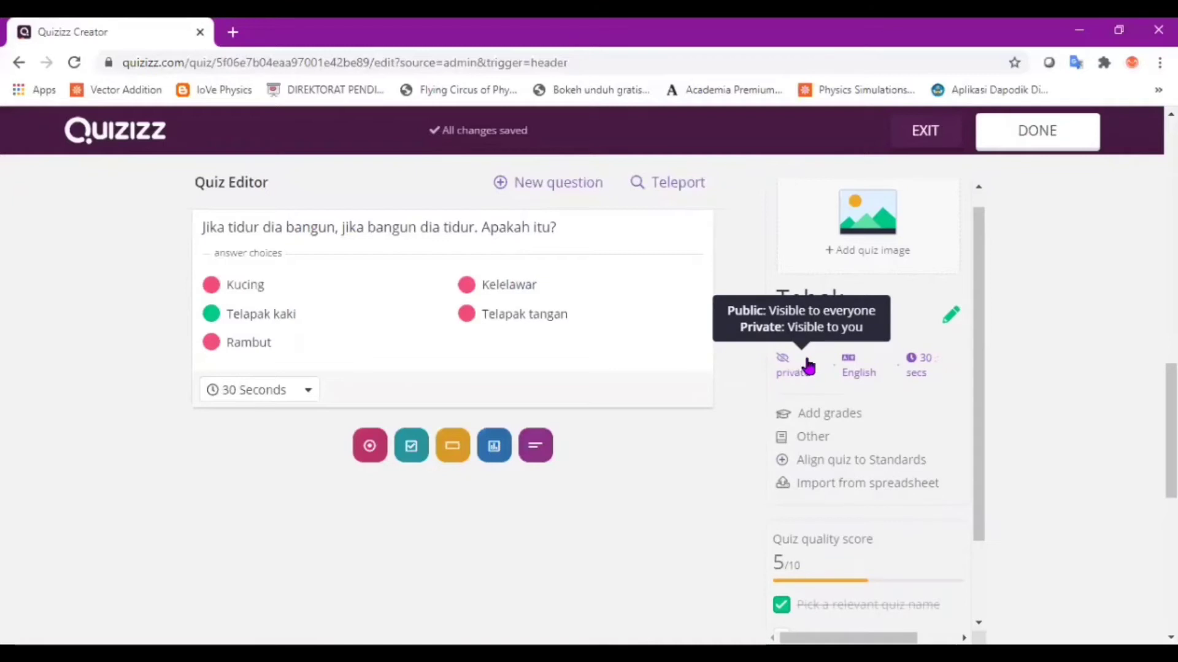
- Set the quiz language to Indonesian in the quiz details
{"action": "left_click", "coordinate": [851, 371]}
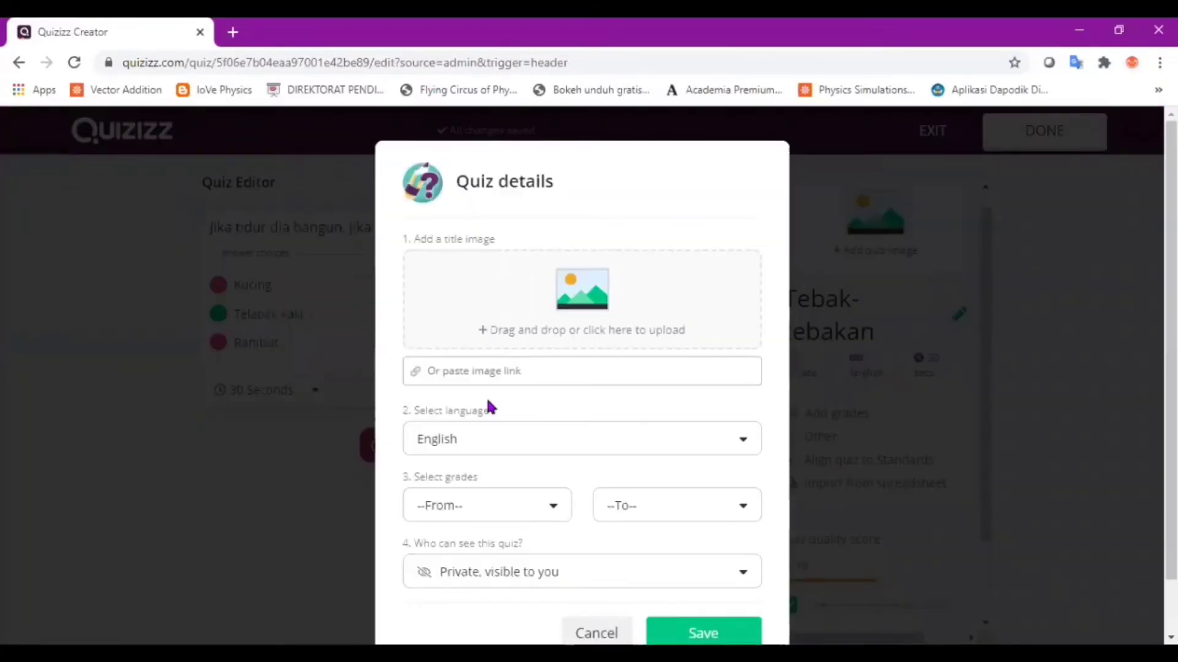
{"action": "left_click", "coordinate": [485, 441]}
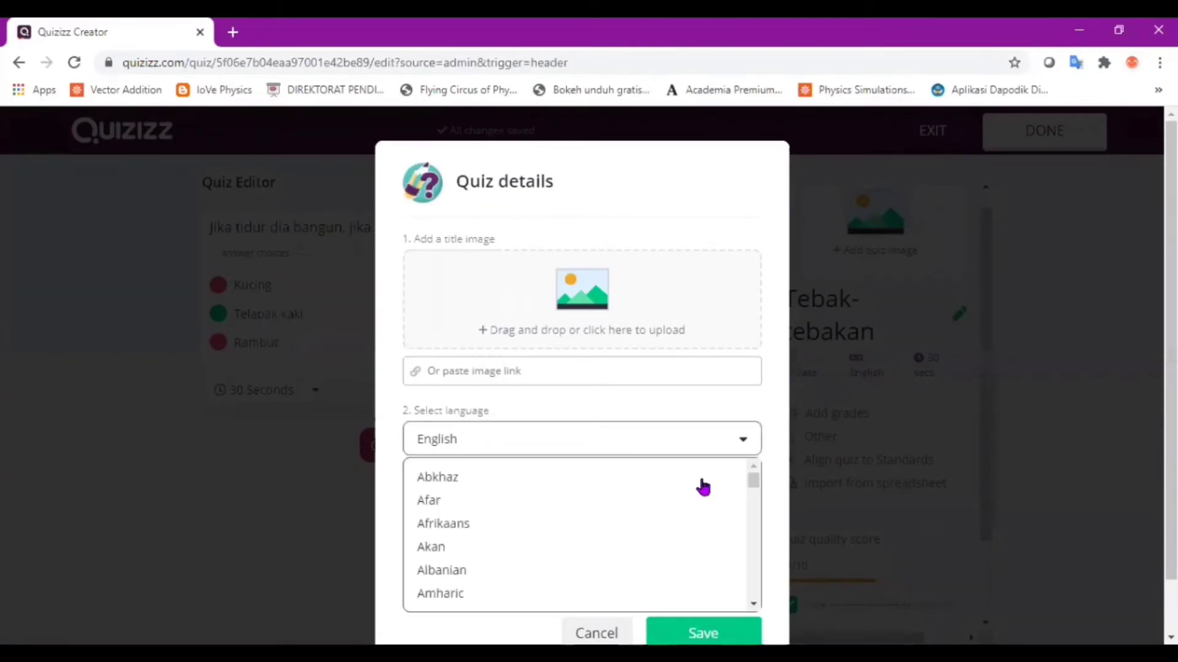
{"action": "left_click_drag", "start_coordinate": [753, 487], "coordinate": [754, 521]}
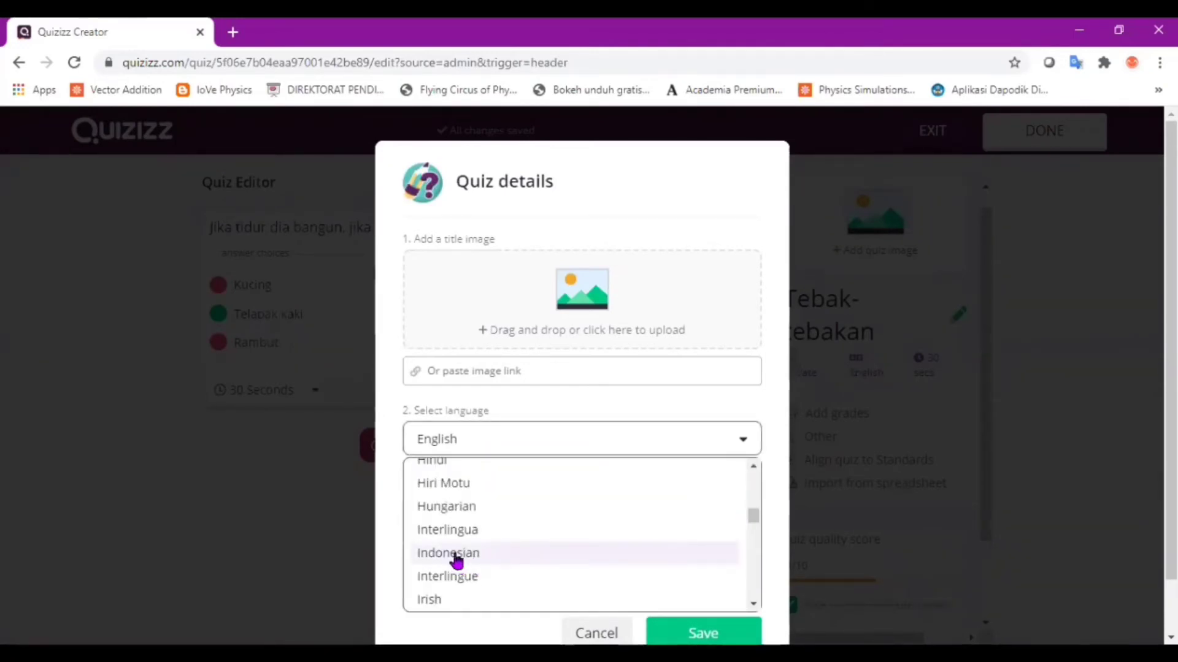
{"action": "left_click", "coordinate": [454, 554]}
- Set the quiz's grade range from 10th to 10th and save the quiz details
{"action": "left_click", "coordinate": [505, 514]}
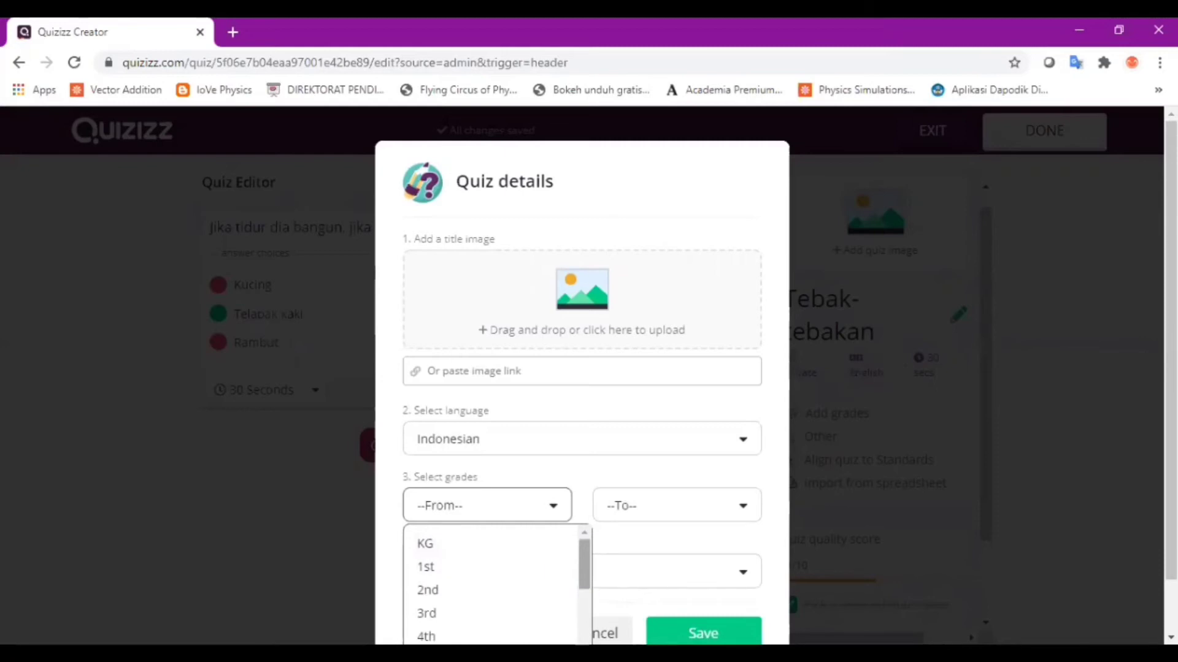
{"action": "scroll", "coordinate": [580, 583], "scroll_direction": "down", "scroll_amount": 3}
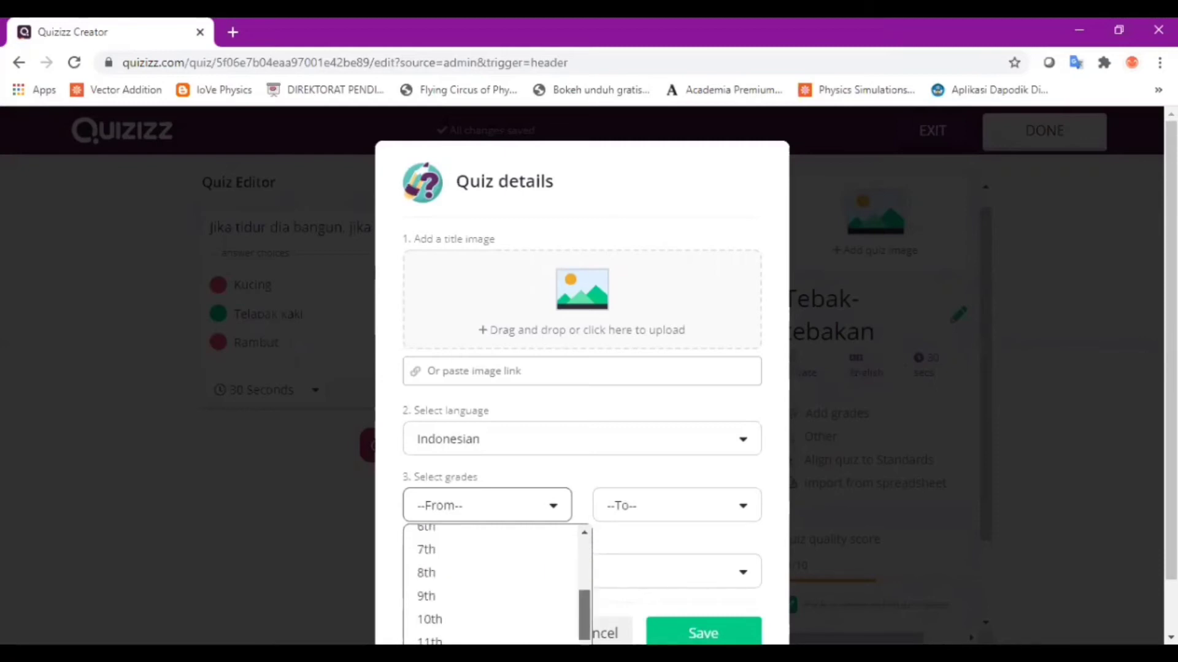
{"action": "left_click", "coordinate": [434, 616]}
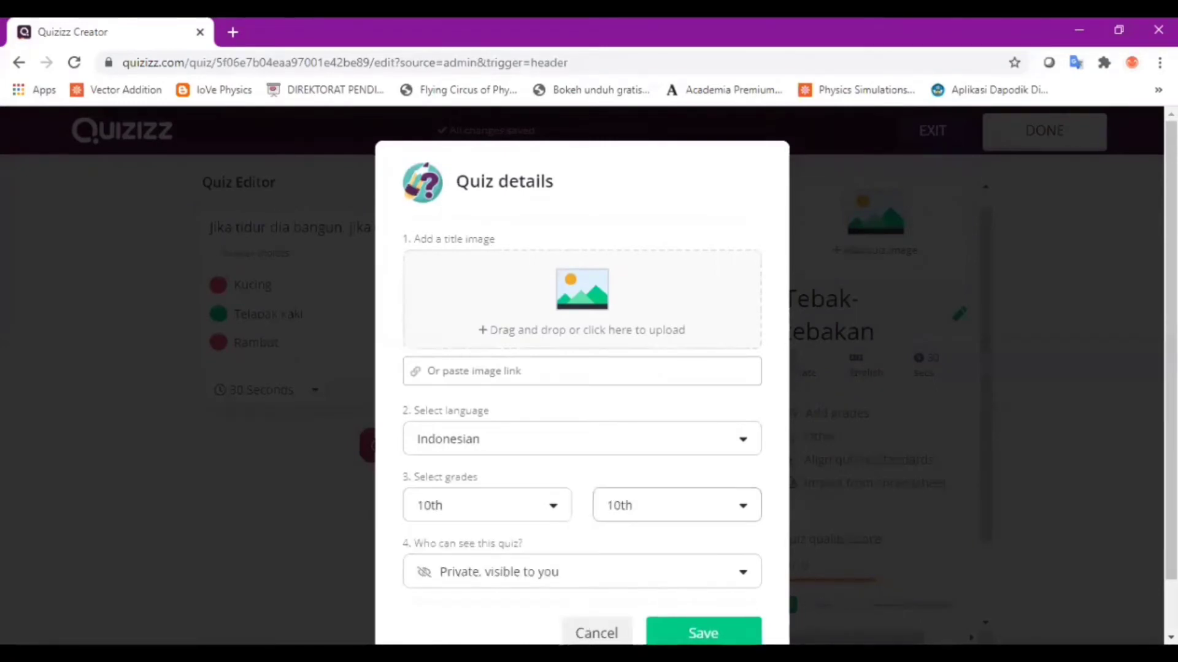
{"action": "scroll", "coordinate": [698, 582], "scroll_direction": "down", "scroll_amount": 1}
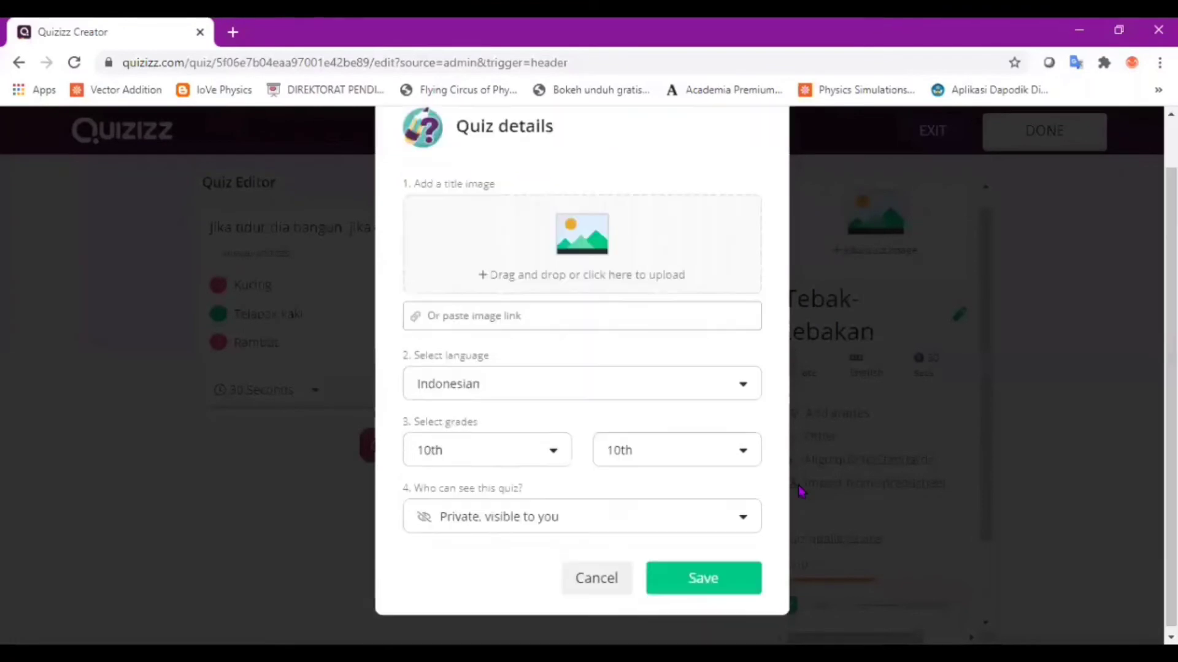
{"action": "left_click", "coordinate": [698, 579]}
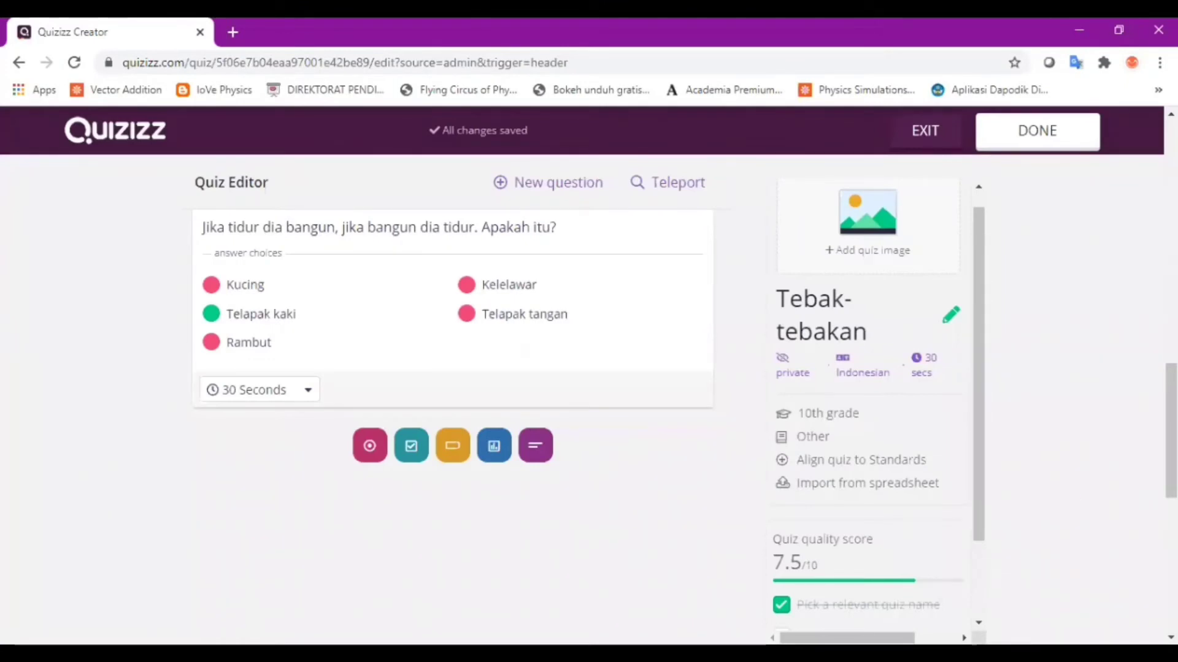
- Open Teleport to browse existing quizzes and preview the questions of "Tebak-Tebakan Perkalian 0-2"
{"action": "scroll", "coordinate": [454, 306], "scroll_direction": "down", "scroll_amount": 5}
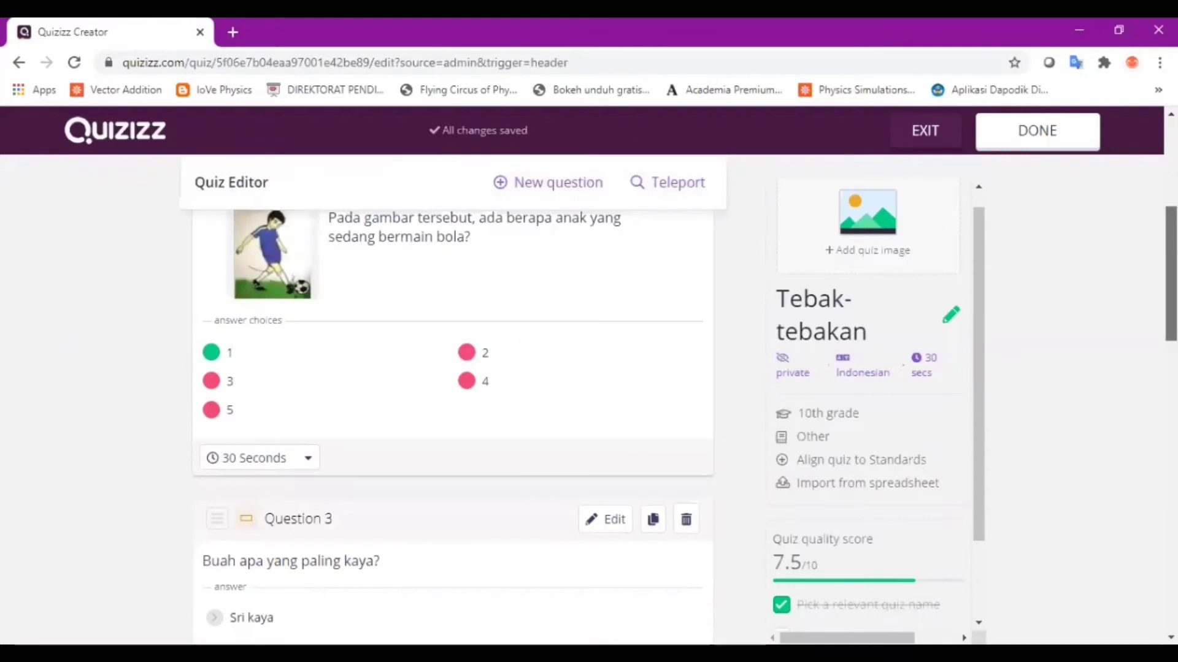
{"action": "scroll", "coordinate": [454, 429], "scroll_direction": "up", "scroll_amount": 4}
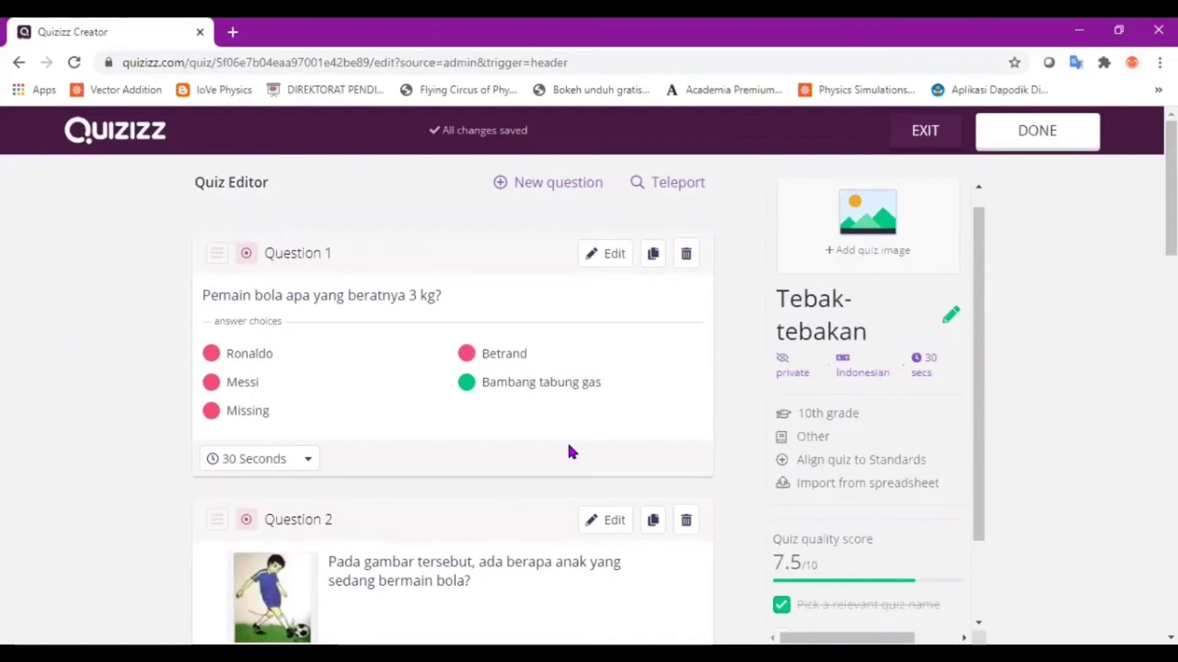
{"action": "left_click", "coordinate": [659, 187]}
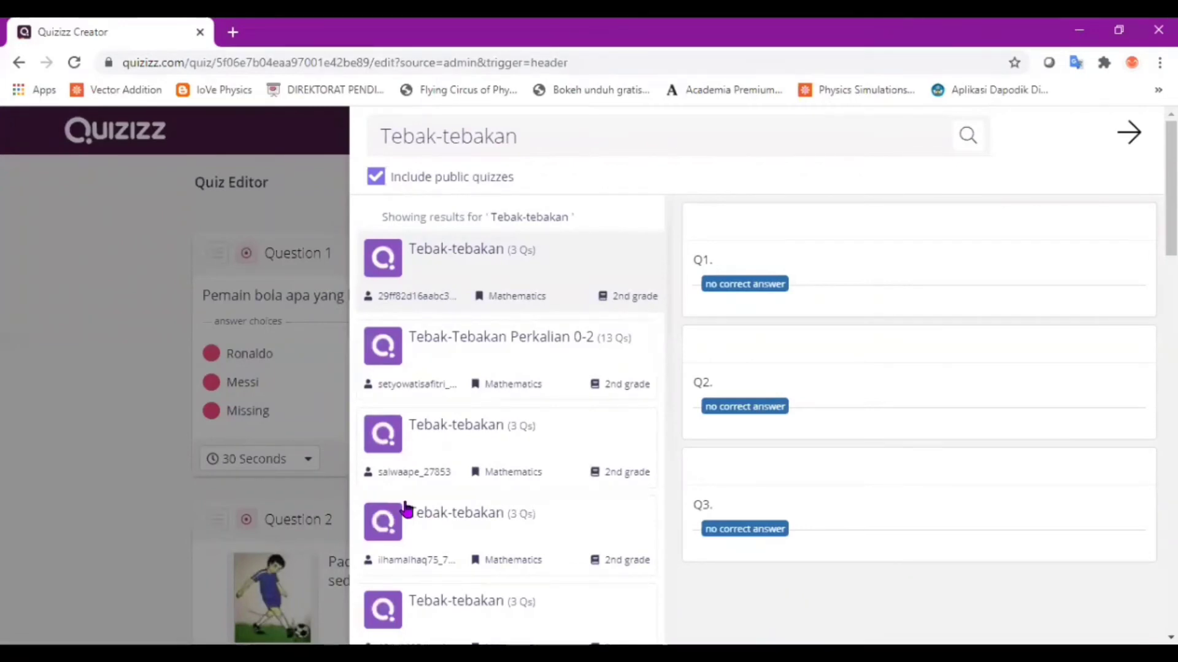
{"action": "left_click", "coordinate": [439, 351]}
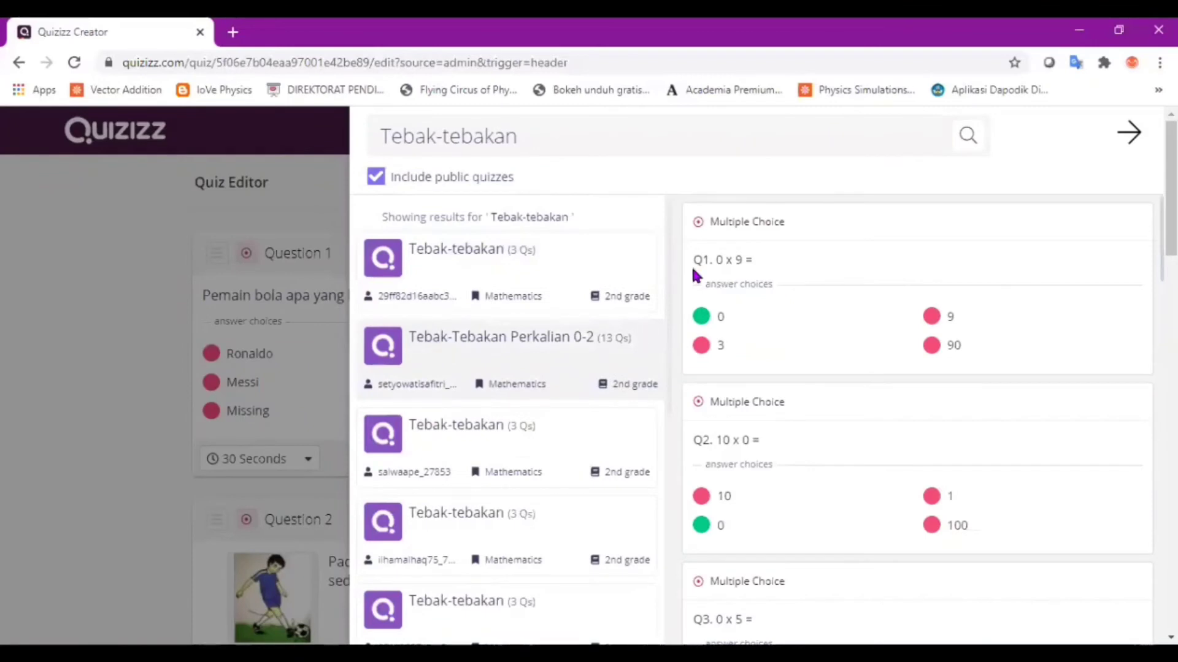
{"action": "mouse_move", "coordinate": [695, 274]}
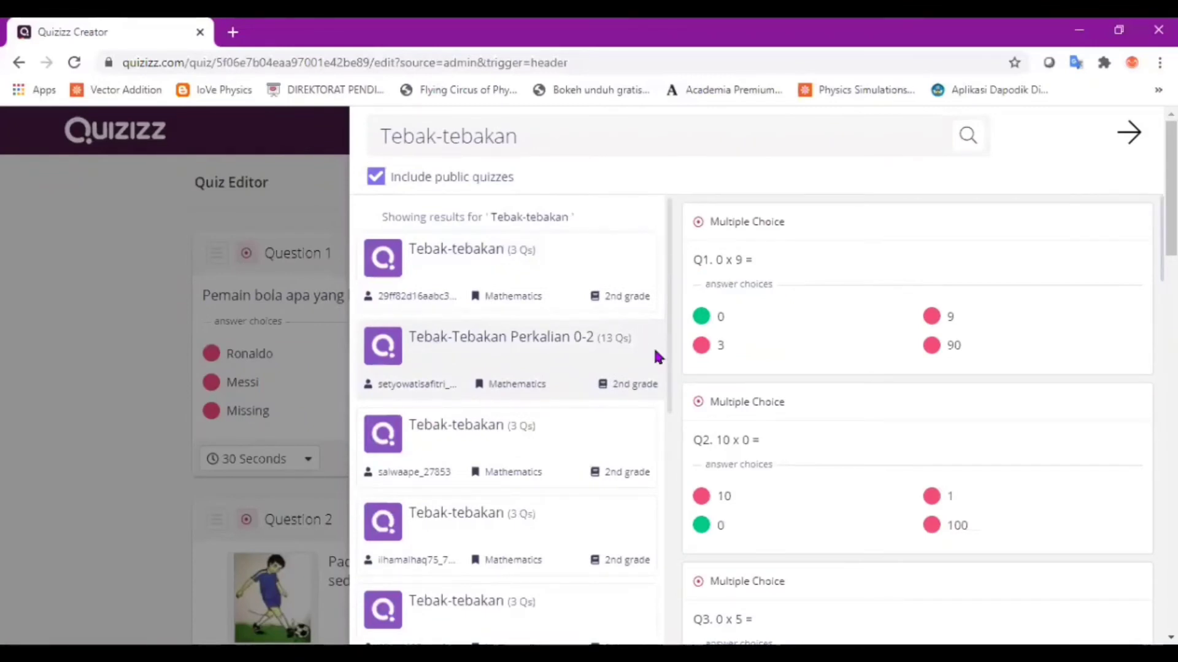
{"action": "scroll", "coordinate": [653, 282], "scroll_direction": "down", "scroll_amount": 1}
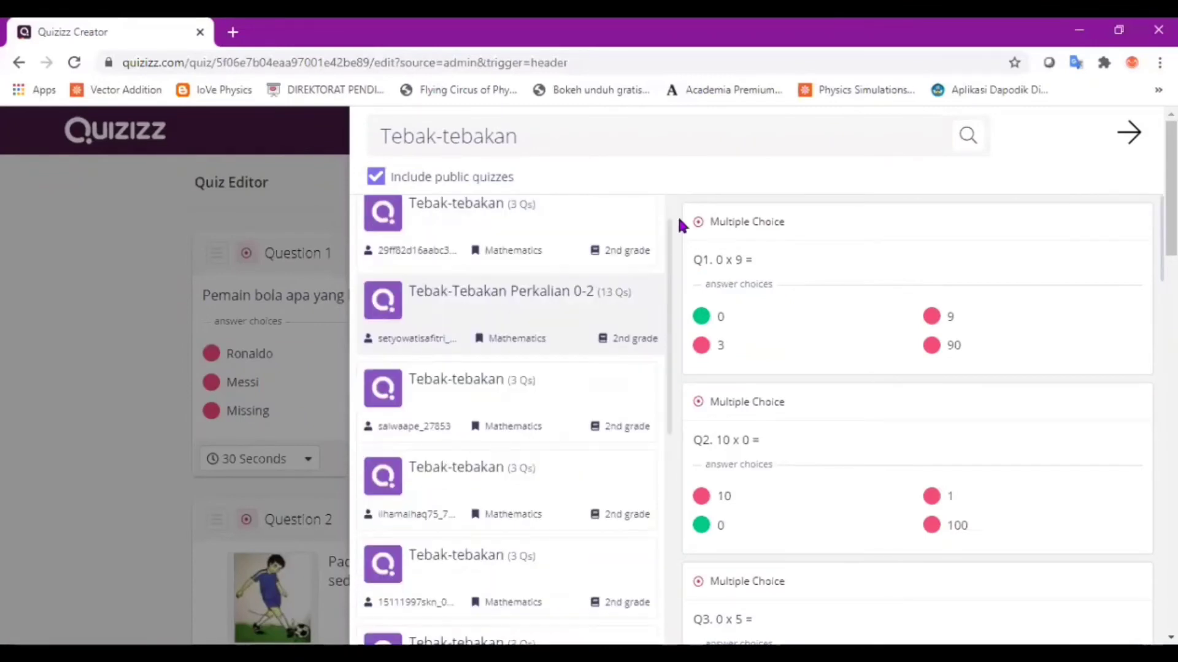
- Search the public quizzes for "Tebak-tebakan lucu" and preview the first "Tebak-tebakan" quiz
{"action": "left_click", "coordinate": [540, 131]}
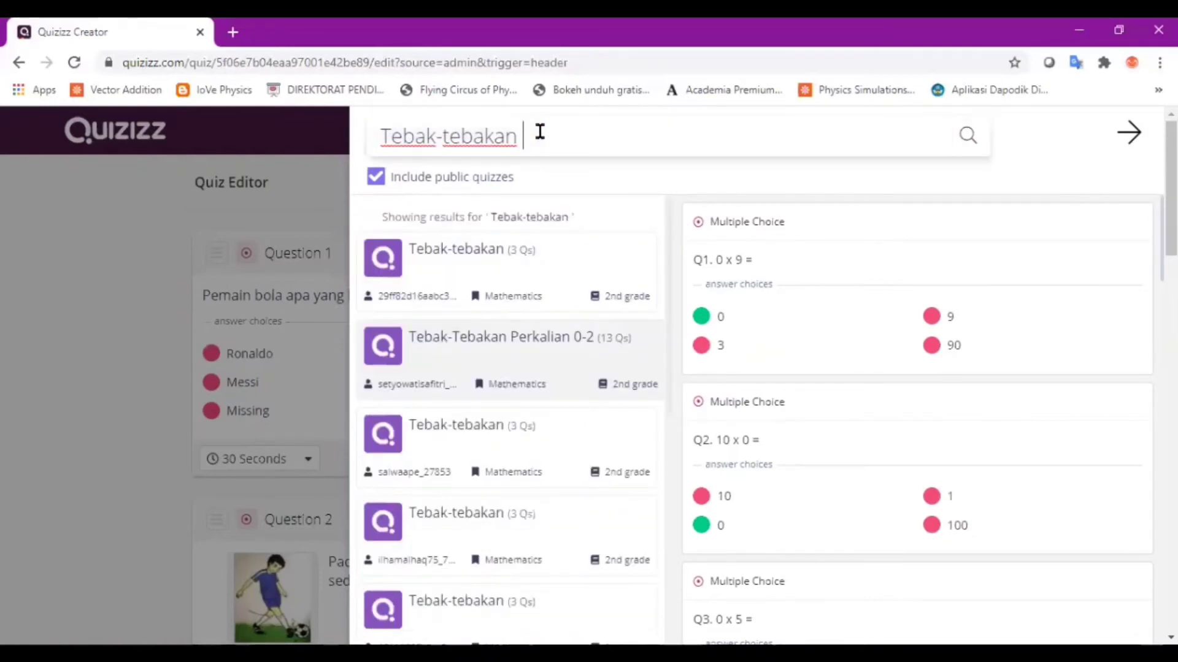
{"action": "type", "text": "lucu"}
{"action": "key", "text": "Return"}
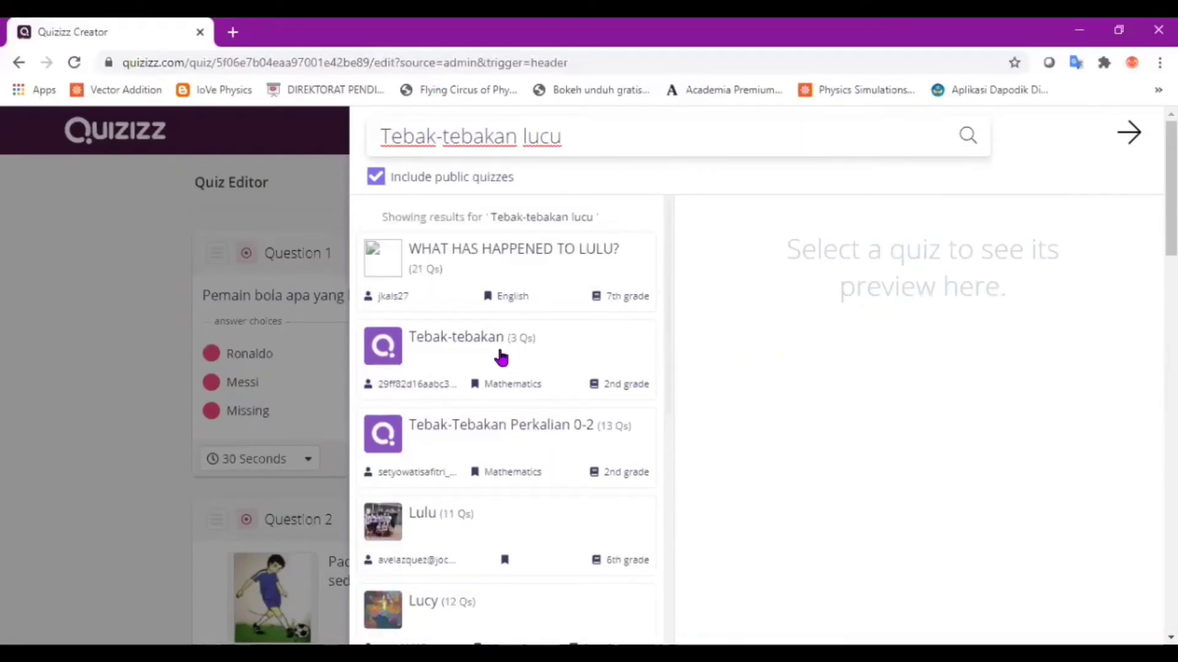
{"action": "left_click", "coordinate": [539, 355]}
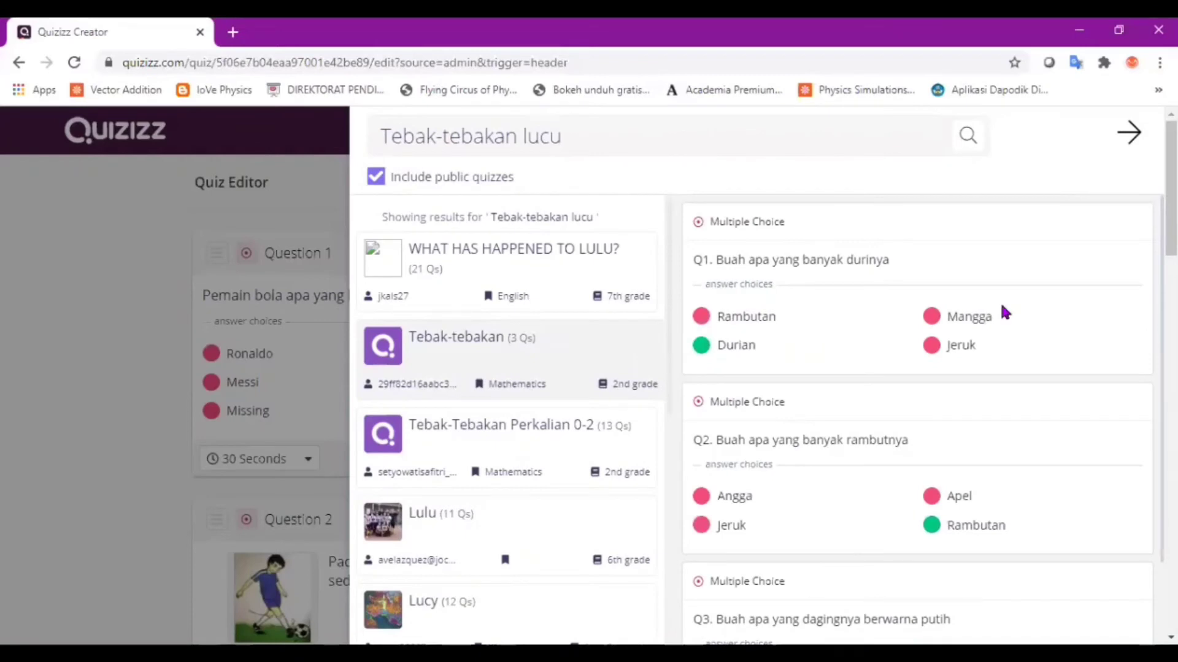
- Teleport all three fruit questions from the public "Tebak-tebakan" quiz into the quiz and return to the editor
{"action": "mouse_move", "coordinate": [1055, 279]}
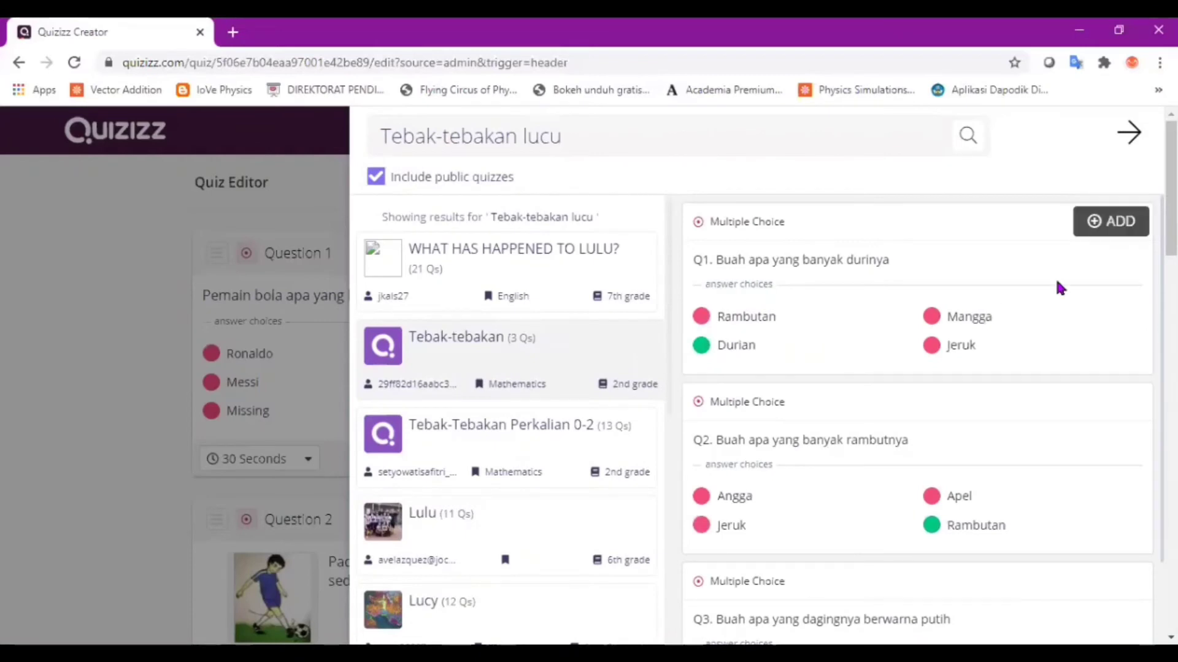
{"action": "left_click", "coordinate": [1101, 226]}
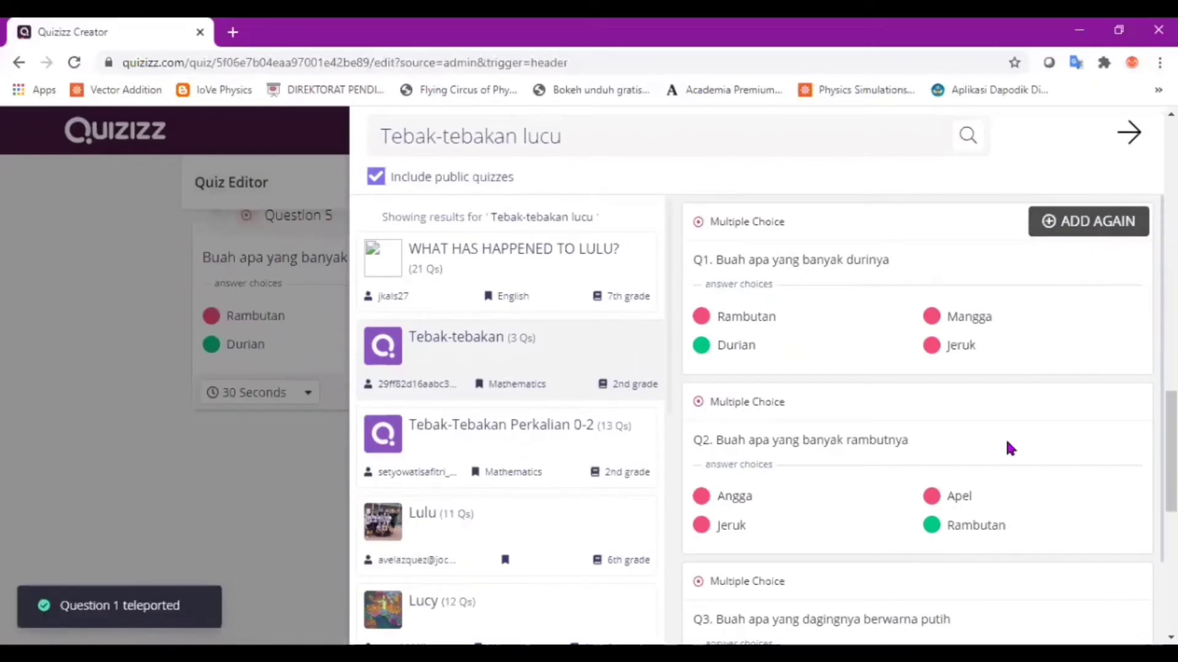
{"action": "mouse_move", "coordinate": [966, 472]}
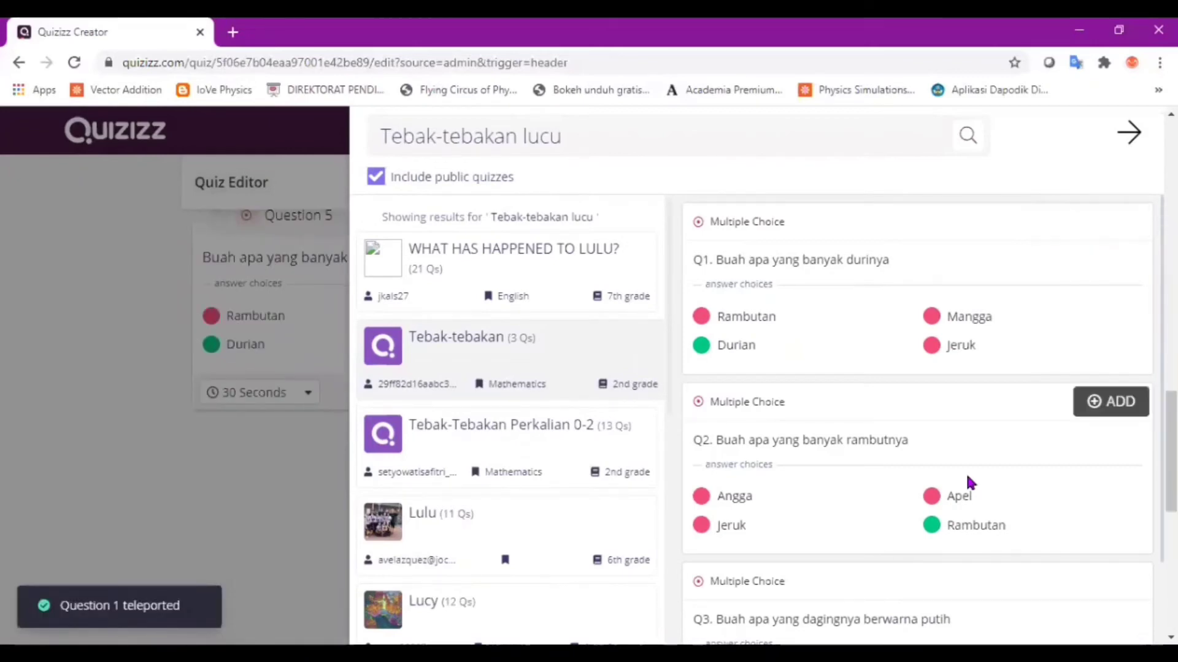
{"action": "left_click", "coordinate": [1110, 401]}
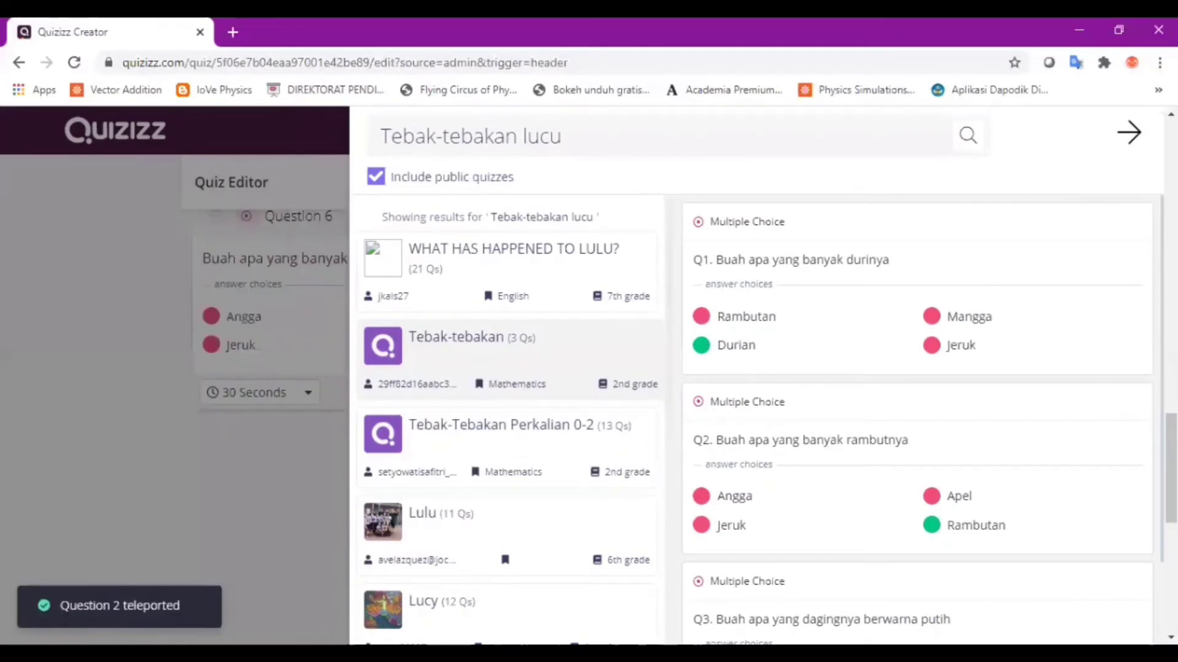
{"action": "mouse_move", "coordinate": [1117, 345]}
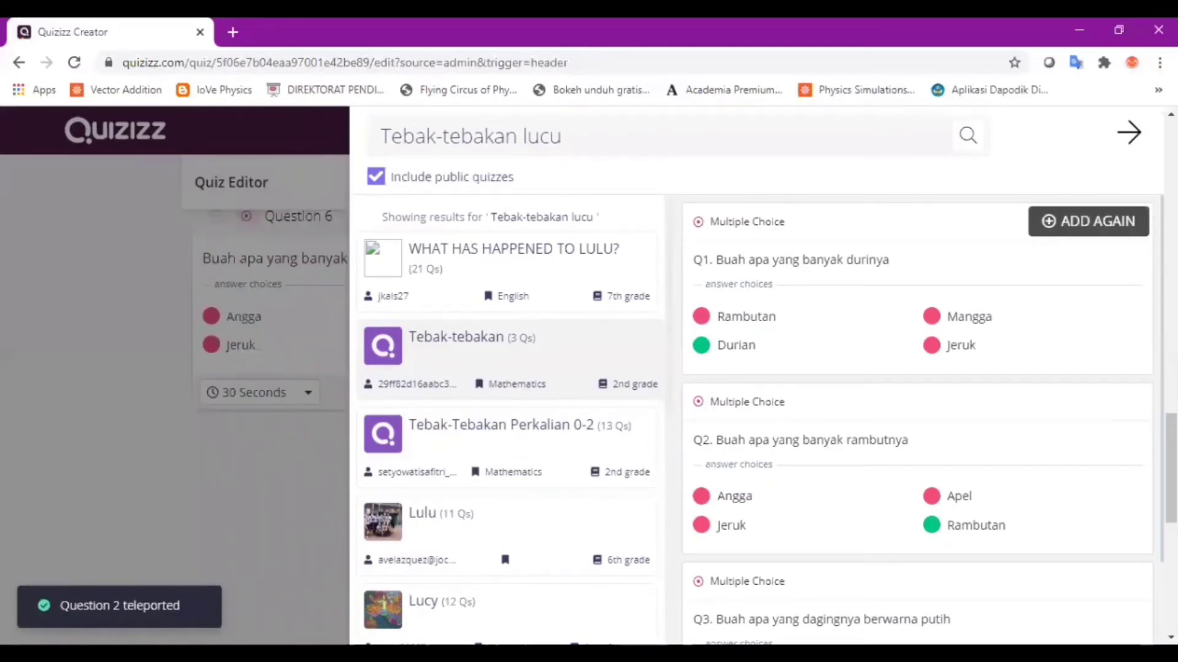
{"action": "scroll", "coordinate": [917, 417], "scroll_direction": "down", "scroll_amount": 2}
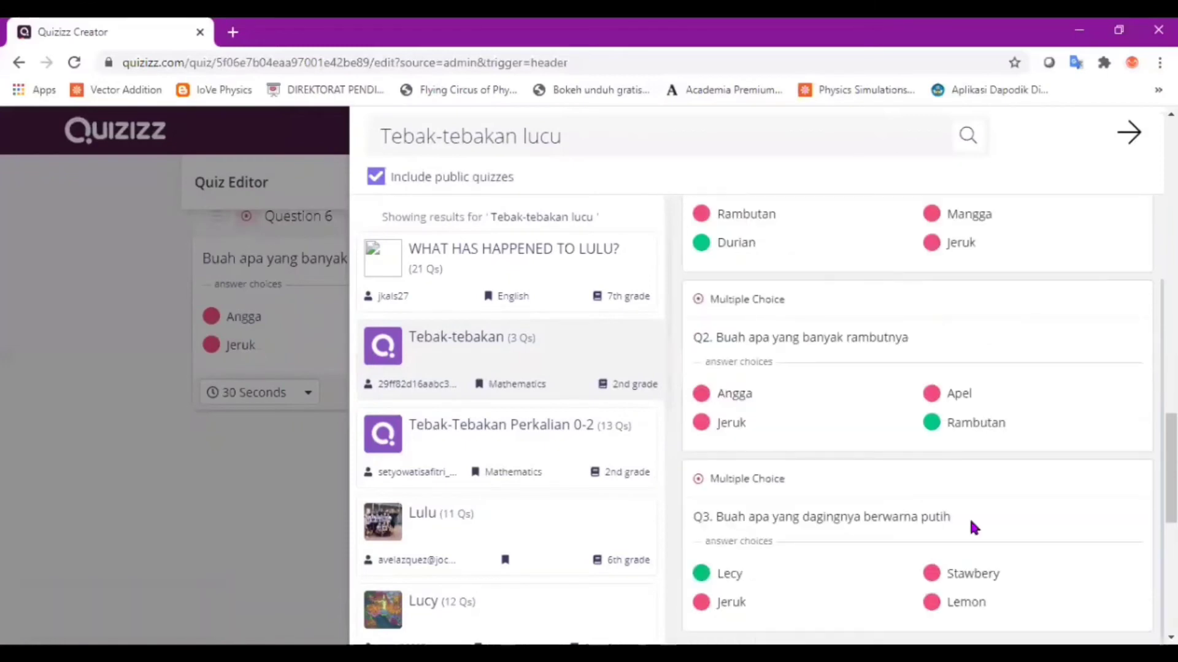
{"action": "mouse_move", "coordinate": [1019, 518]}
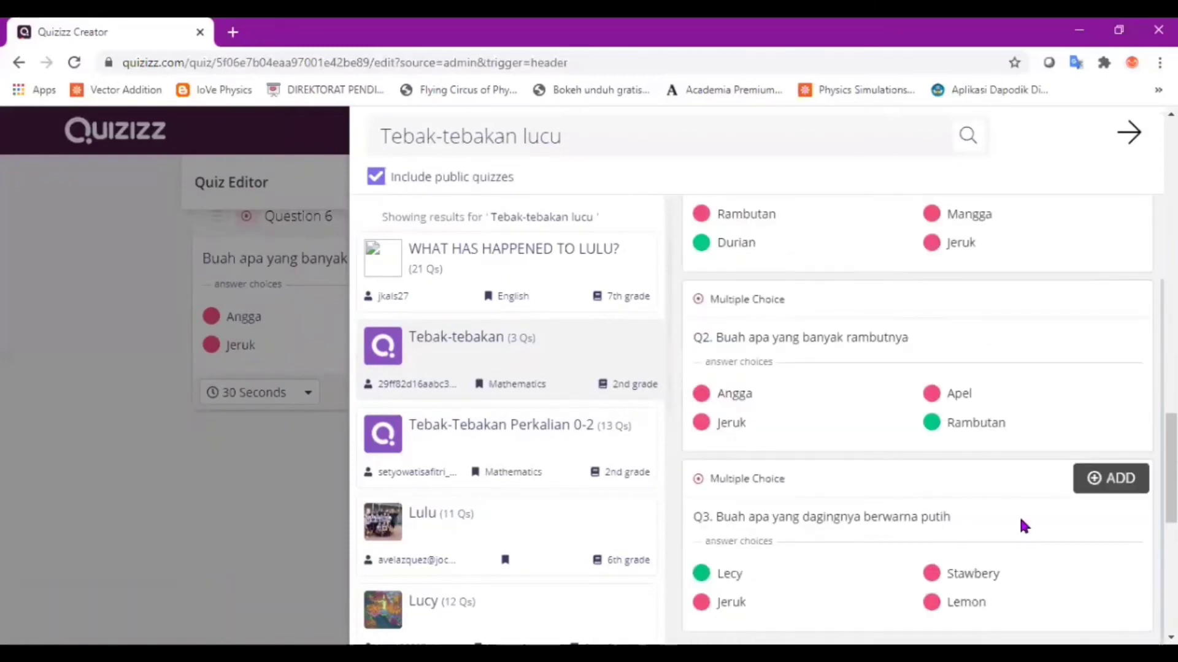
{"action": "left_click", "coordinate": [1110, 485]}
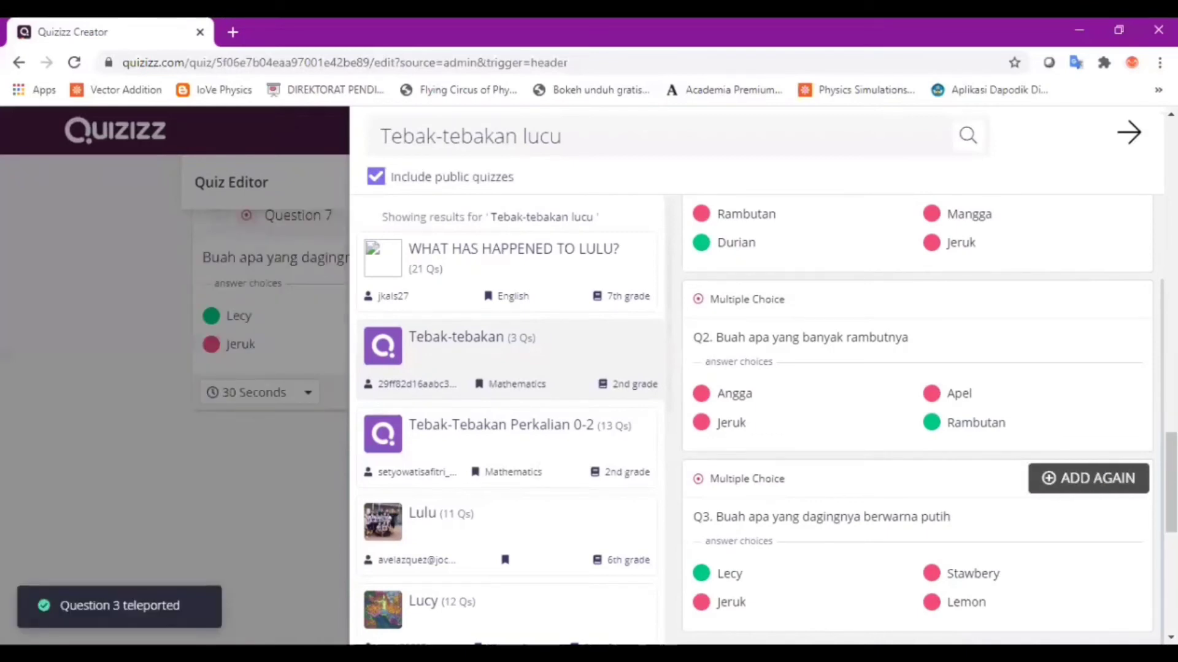
{"action": "left_click", "coordinate": [1130, 134]}
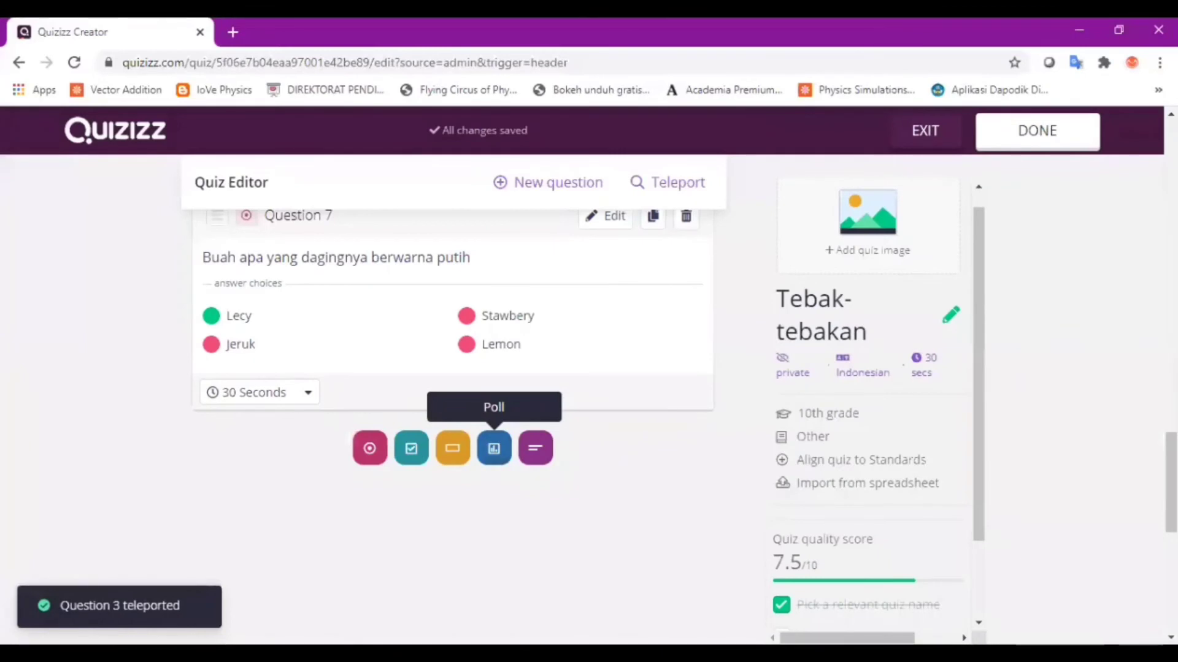
- Finish editing the "Tebak-tebakan" quiz and look over its question preview
{"action": "scroll", "coordinate": [1062, 373], "scroll_direction": "up", "scroll_amount": 5}
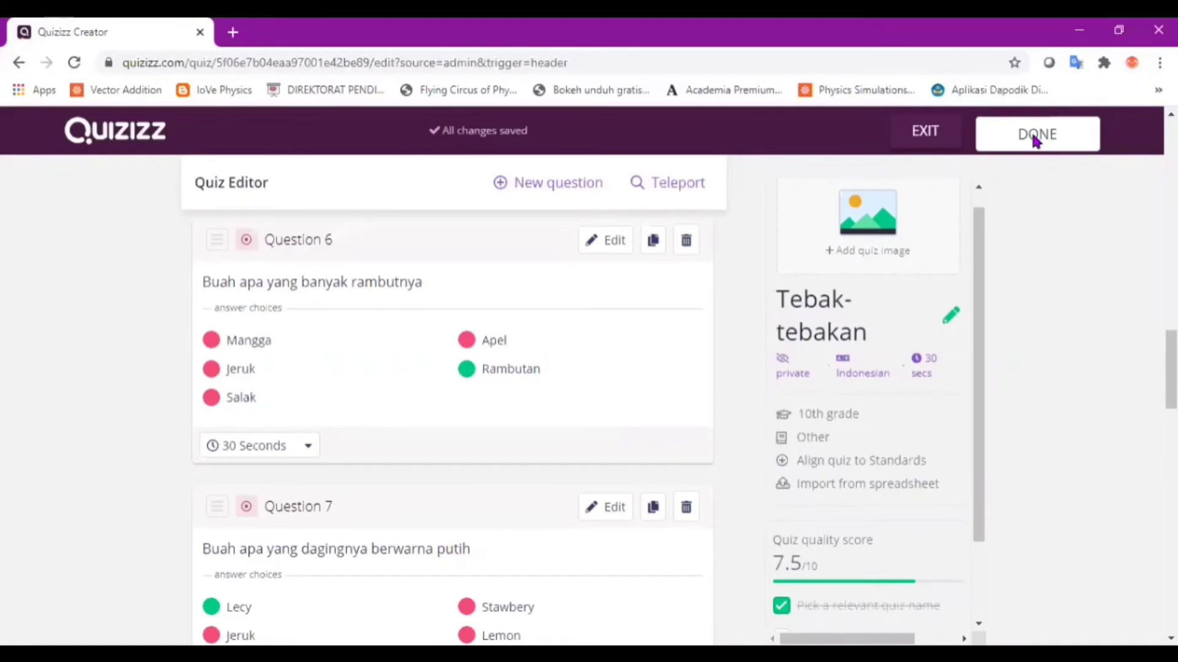
{"action": "left_click", "coordinate": [1035, 138]}
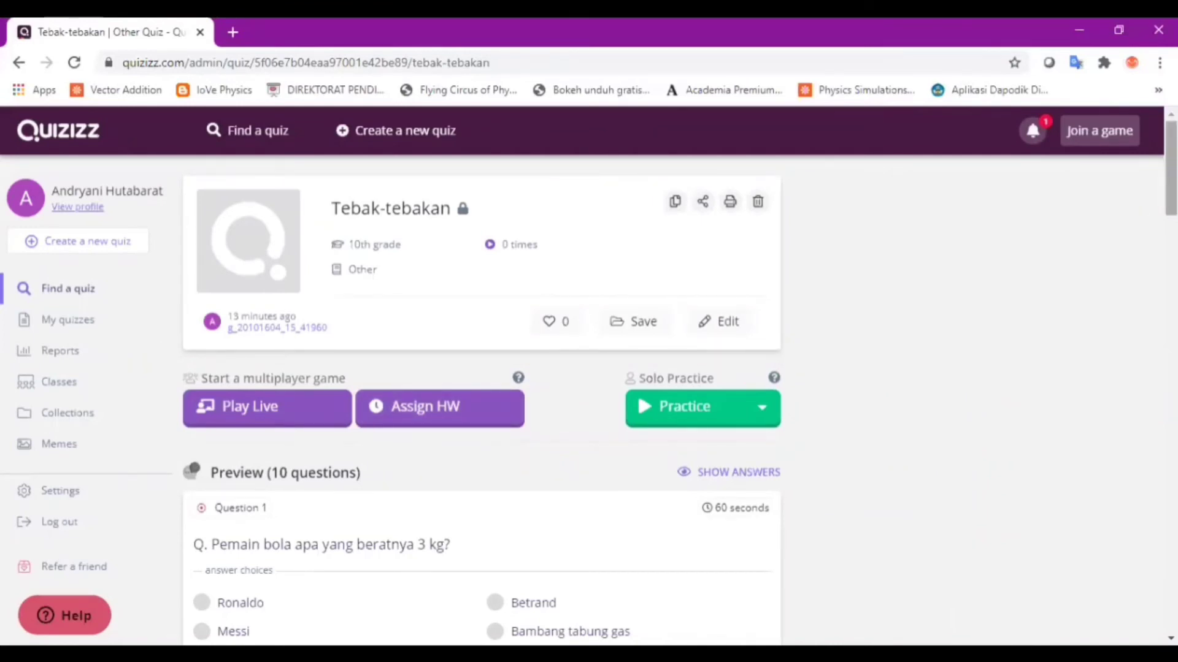
{"action": "scroll", "coordinate": [482, 398], "scroll_direction": "down", "scroll_amount": 1}
{"action": "scroll", "coordinate": [482, 399], "scroll_direction": "down", "scroll_amount": 1}
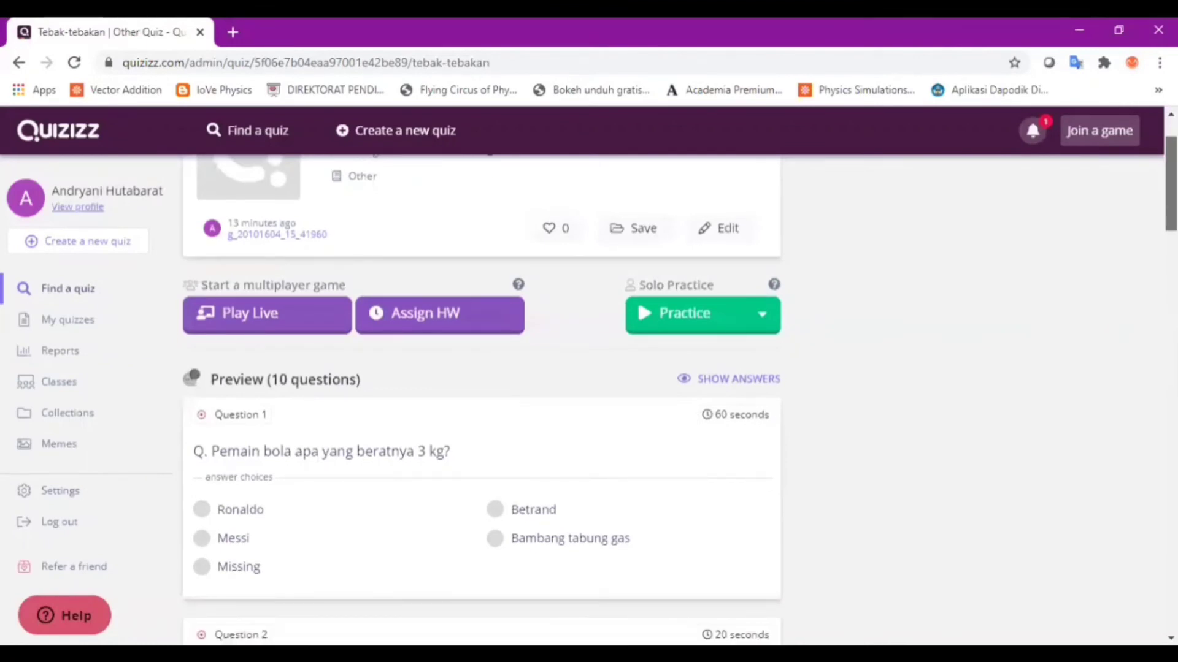
{"action": "scroll", "coordinate": [481, 398], "scroll_direction": "down", "scroll_amount": 1}
{"action": "scroll", "coordinate": [482, 399], "scroll_direction": "up", "scroll_amount": 3}
{"action": "scroll", "coordinate": [481, 398], "scroll_direction": "down", "scroll_amount": 1}
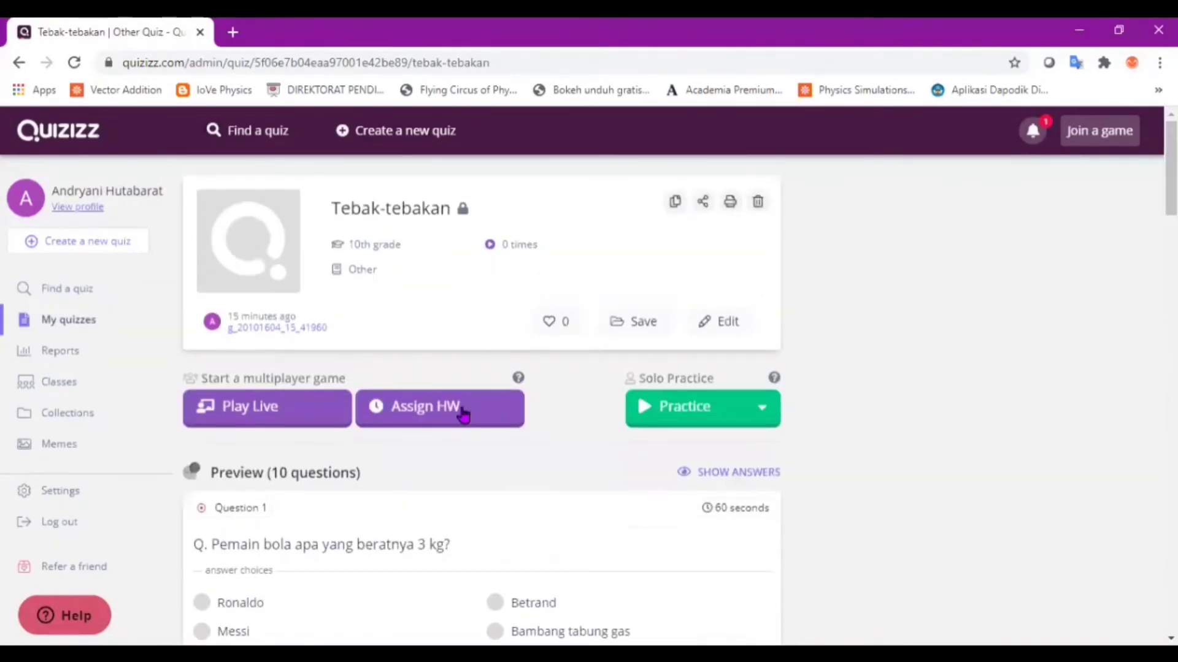
- Start a homework assignment of the quiz with Jul 10th as the completion date
{"action": "left_click", "coordinate": [463, 415]}
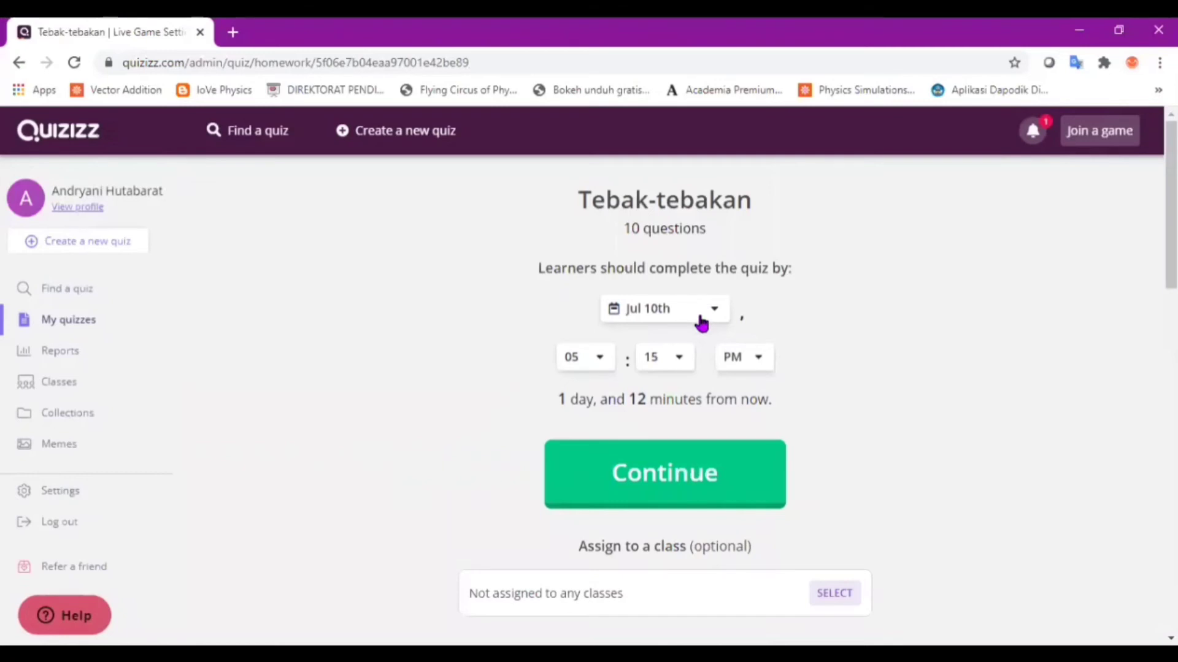
{"action": "left_click", "coordinate": [701, 319]}
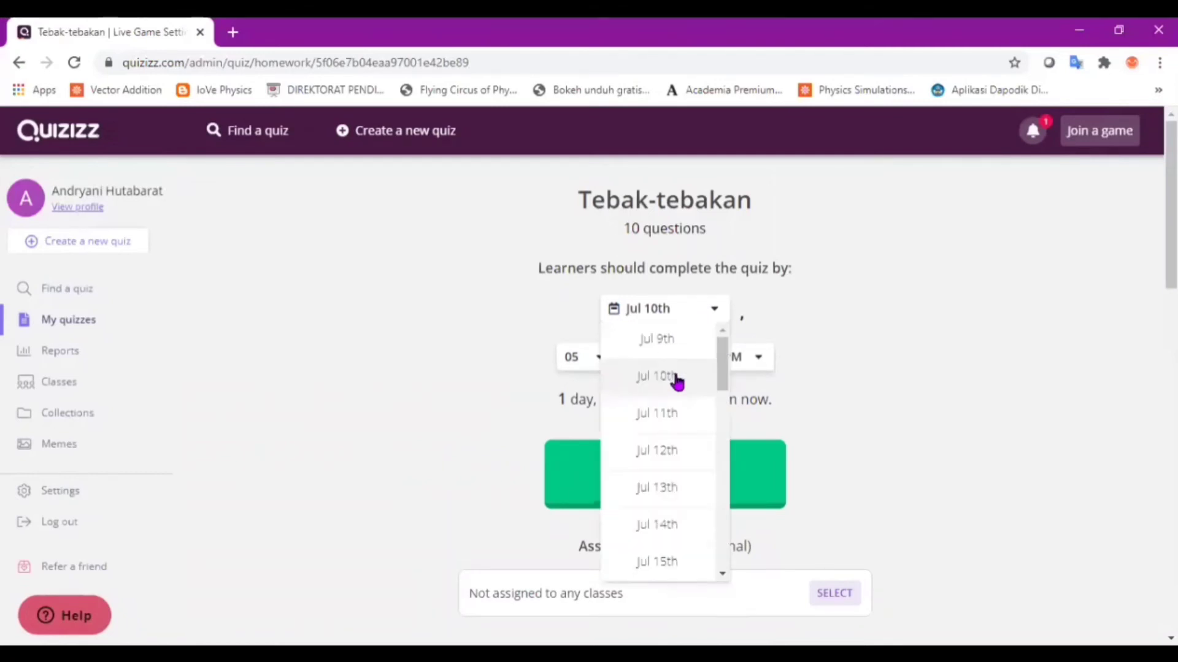
{"action": "left_click", "coordinate": [677, 376]}
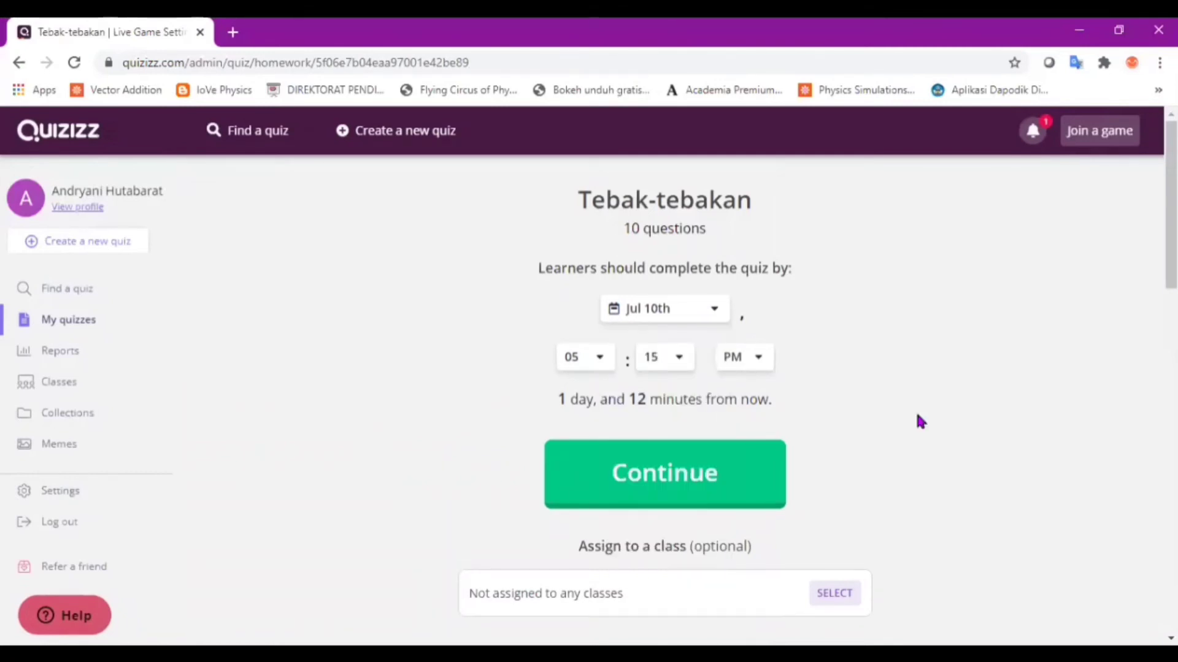
- Select the classes X IPS 1, X IPS 2, X IPS 3, X MIPA 1, X MIPA 2 and X MIPA 3 for the assignment
{"action": "scroll", "coordinate": [665, 398], "scroll_direction": "down", "scroll_amount": 2}
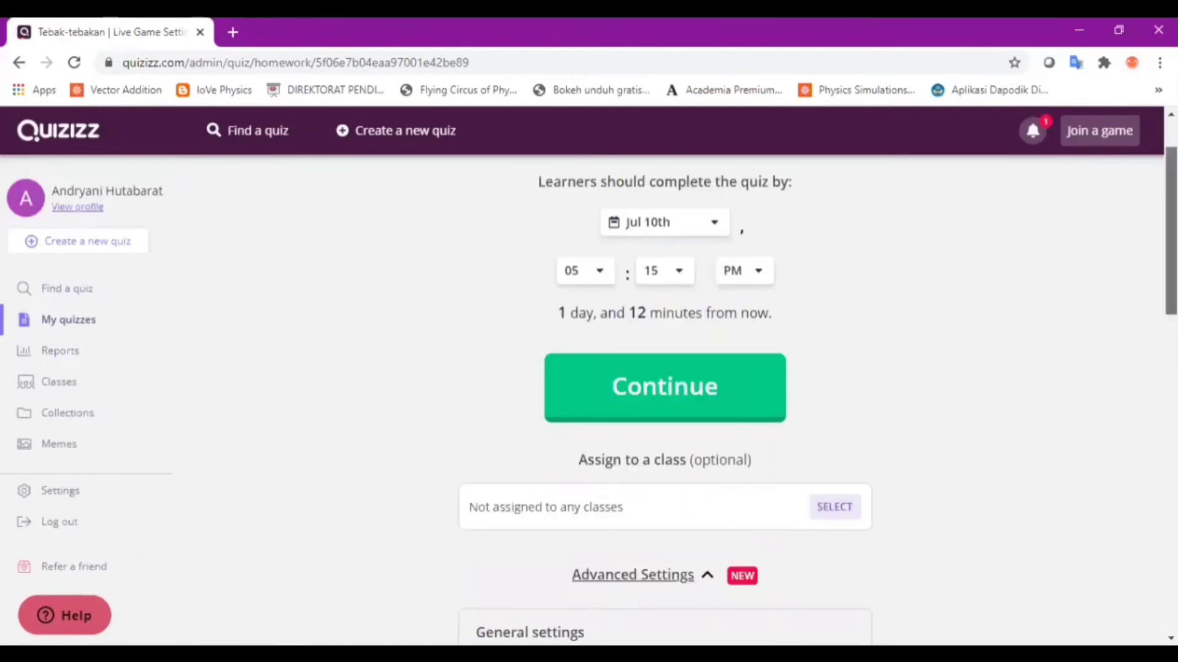
{"action": "scroll", "coordinate": [665, 399], "scroll_direction": "down", "scroll_amount": 3}
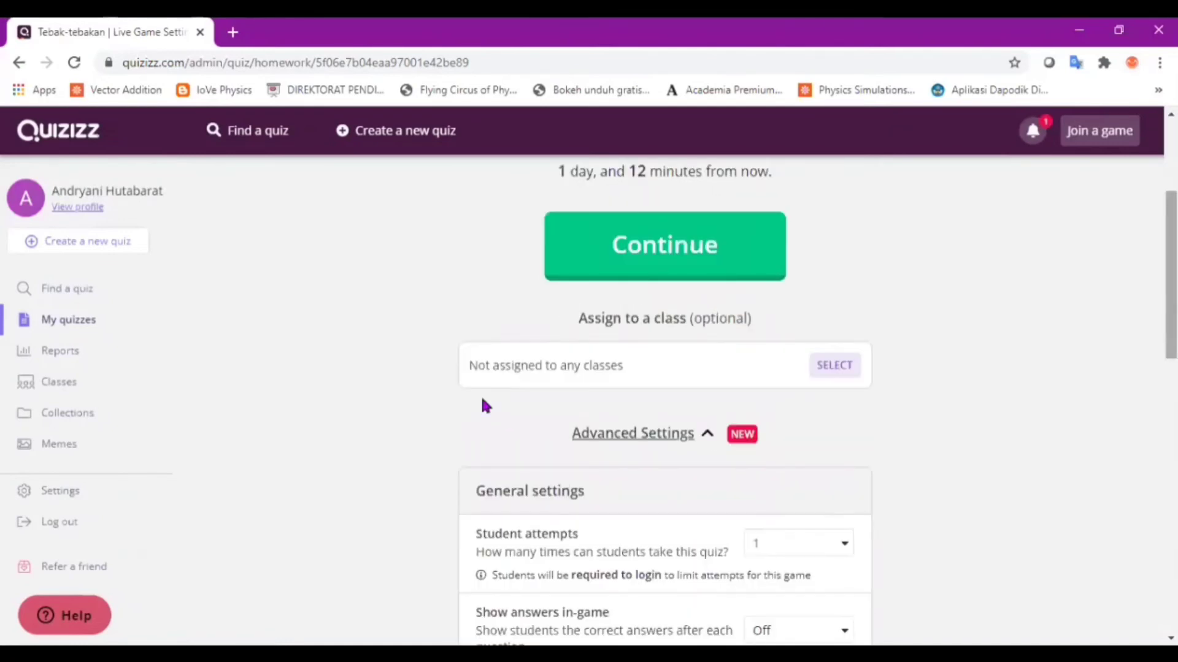
{"action": "left_click", "coordinate": [831, 366]}
{"action": "left_click", "coordinate": [448, 245]}
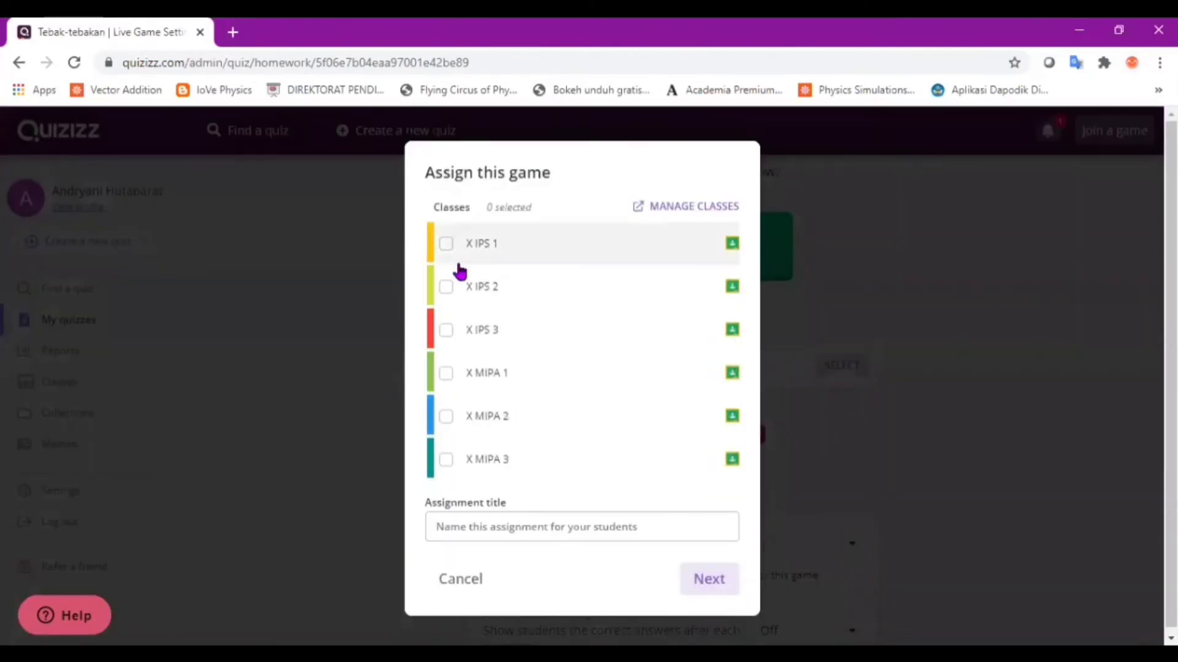
{"action": "left_click", "coordinate": [470, 336]}
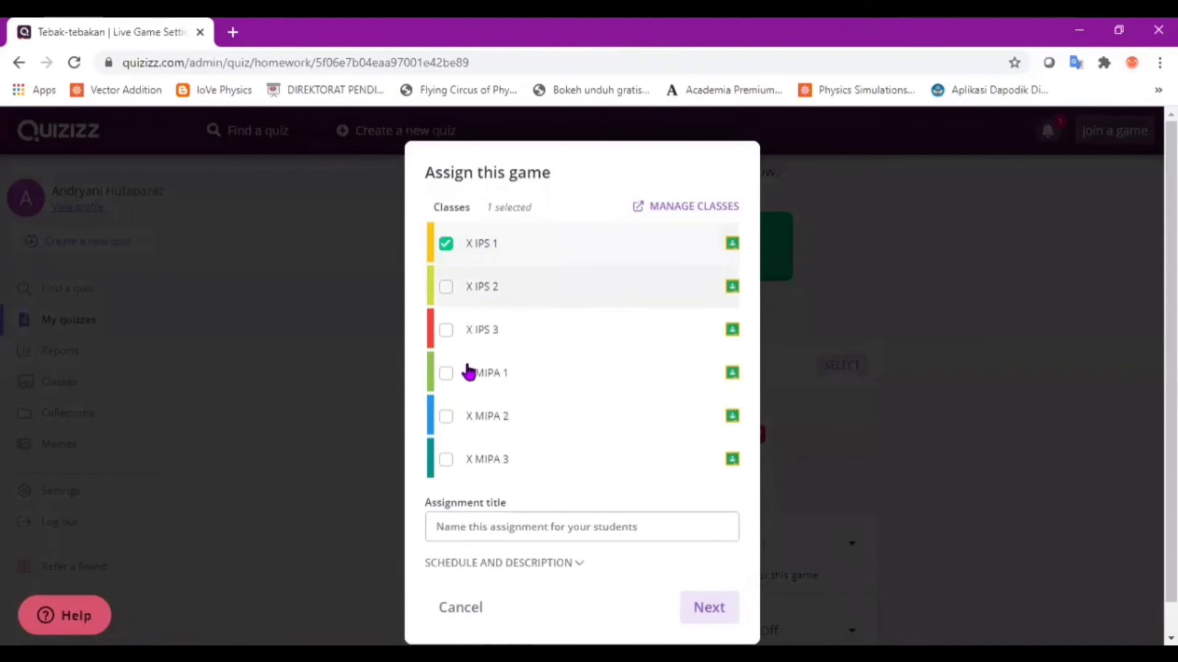
{"action": "left_click", "coordinate": [467, 392]}
{"action": "left_click", "coordinate": [468, 408]}
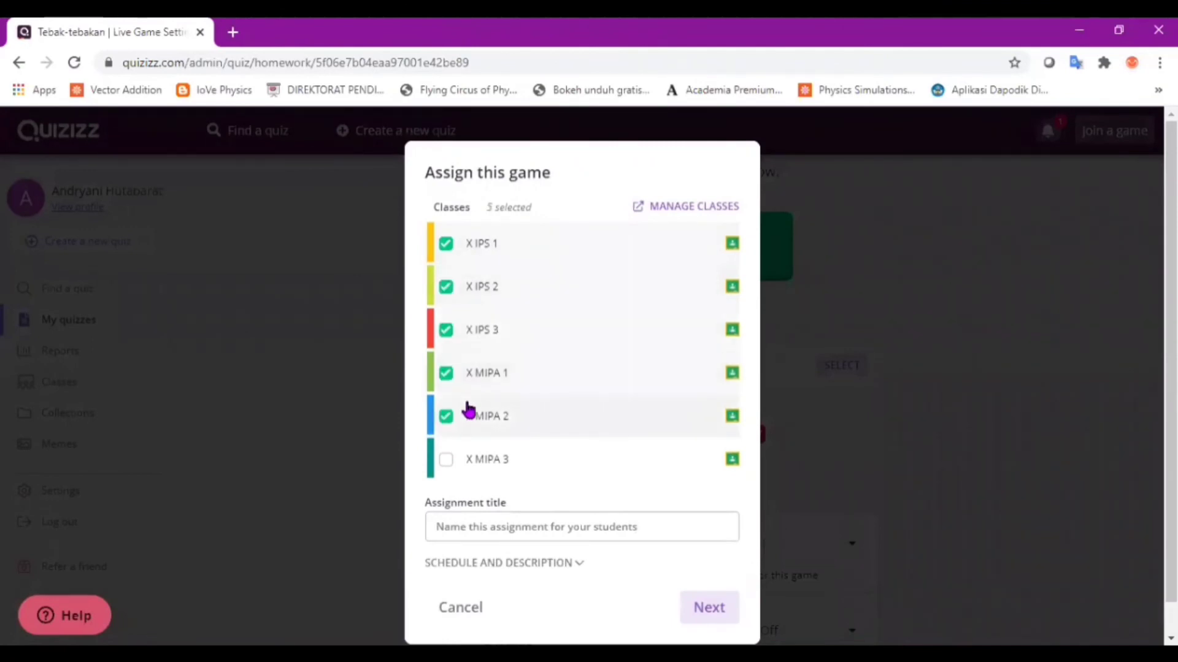
{"action": "left_click", "coordinate": [473, 452]}
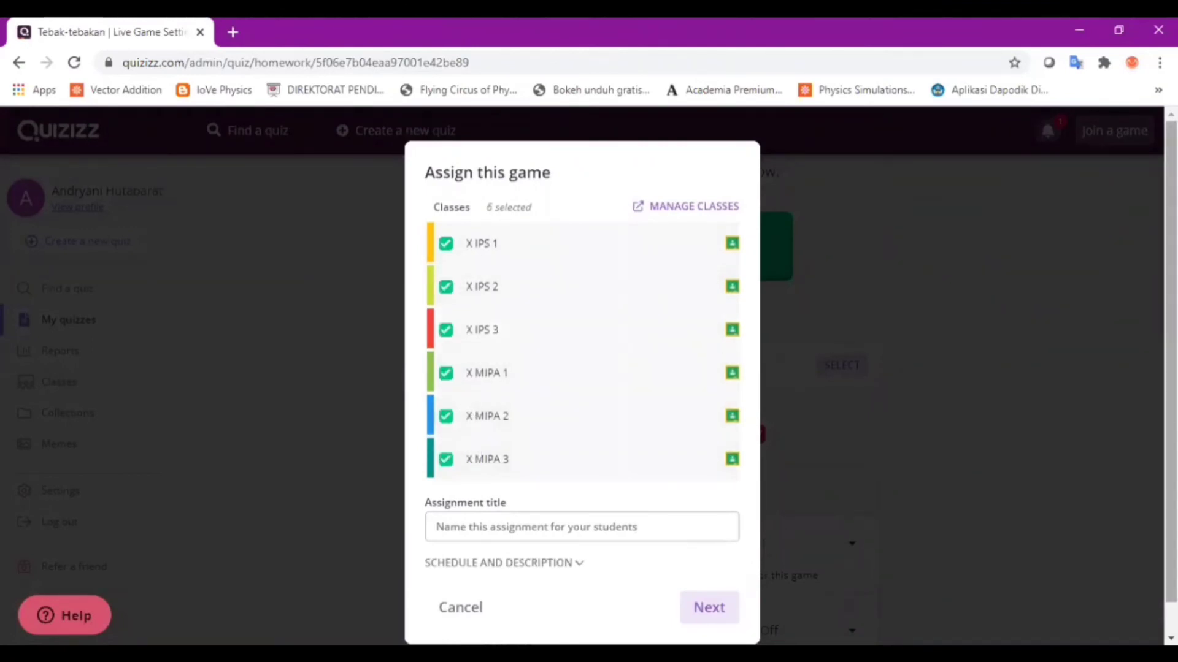
- Title the assignment "Ini Kuis Tebak-tebakan" and accept the class selection
{"action": "scroll", "coordinate": [526, 528], "scroll_direction": "down", "scroll_amount": 1}
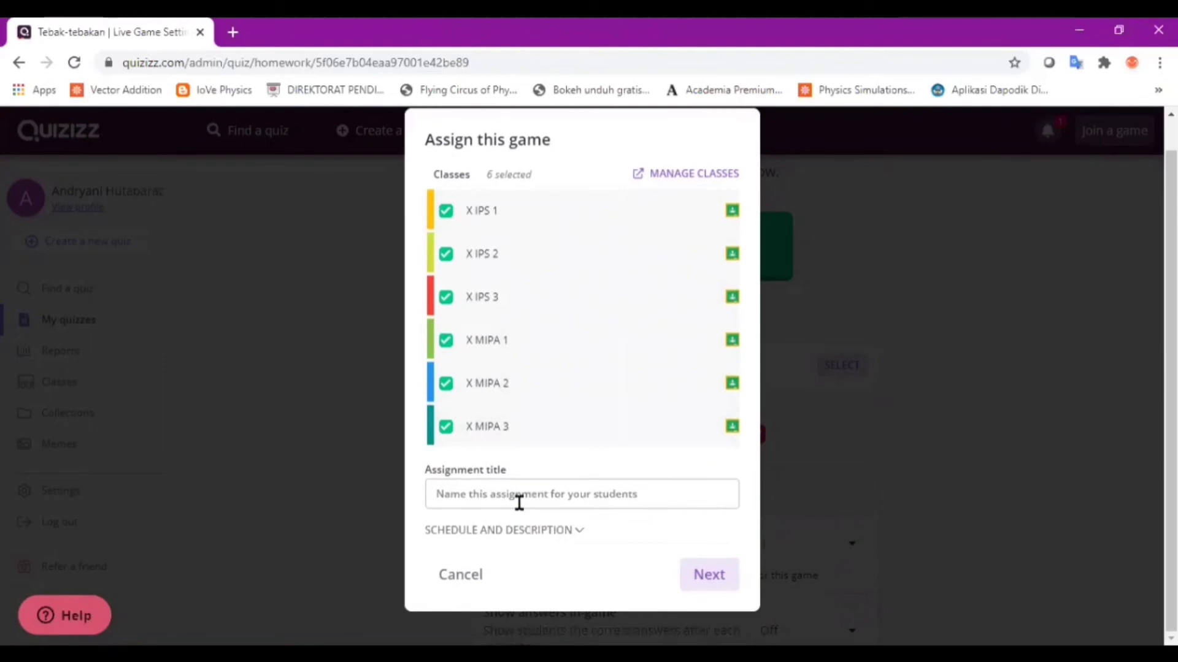
{"action": "left_click", "coordinate": [518, 502]}
{"action": "type", "text": "Ini"}
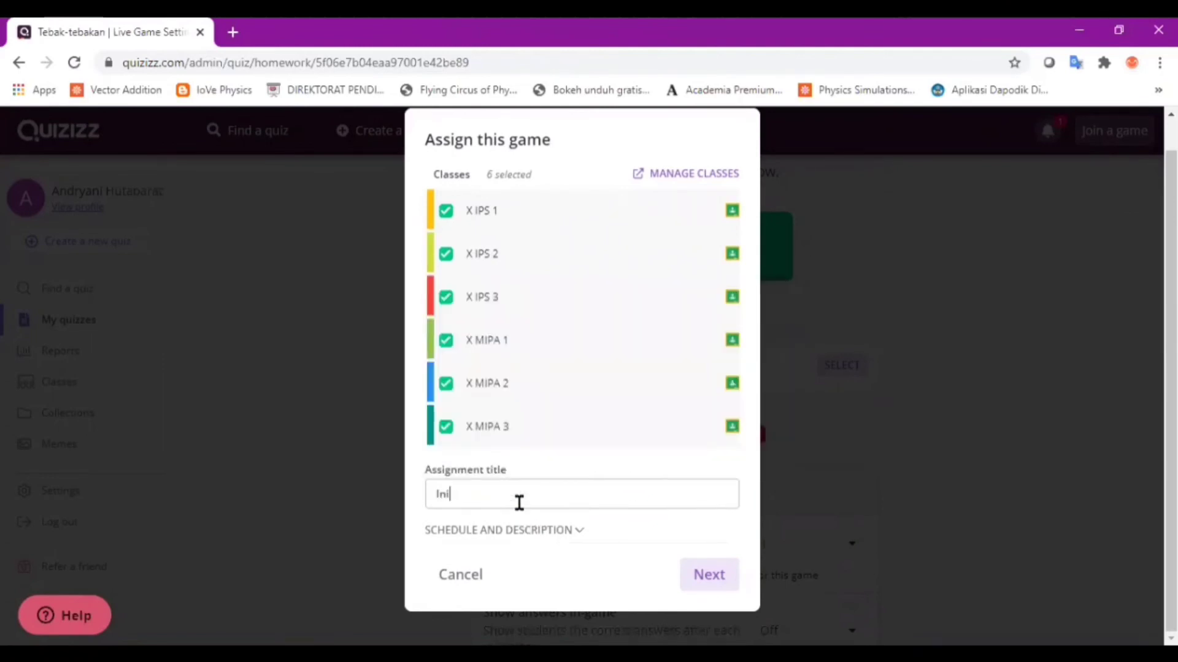
{"action": "type", "text": " Kuis Tebak-tebakan"}
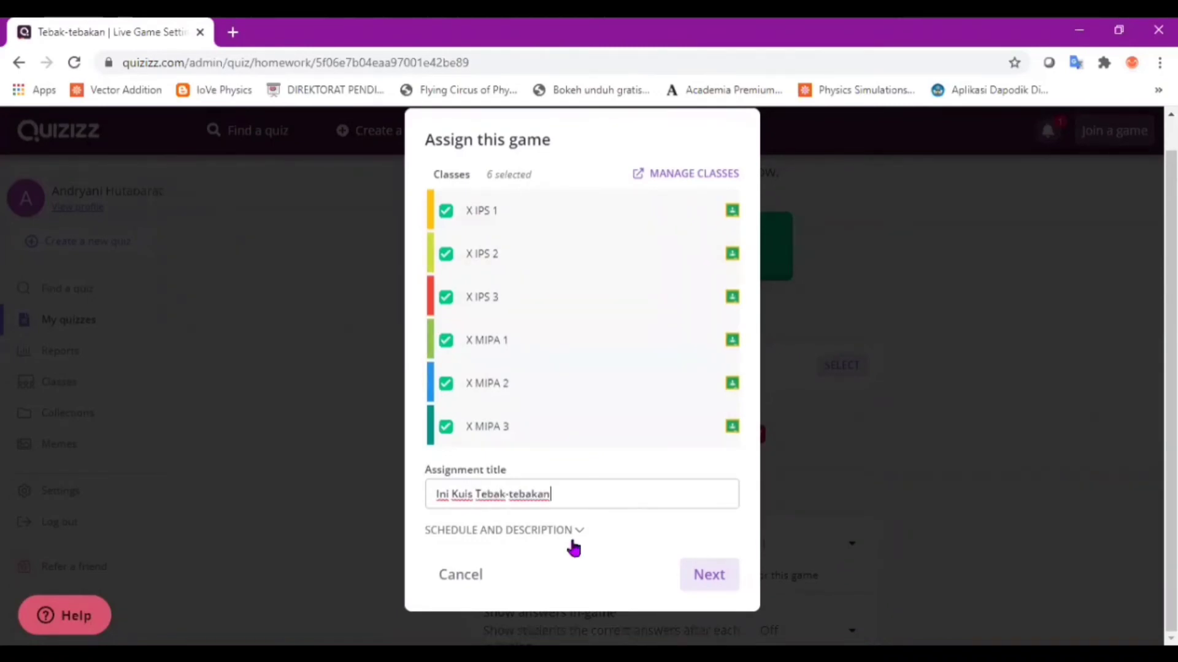
{"action": "left_click", "coordinate": [711, 576]}
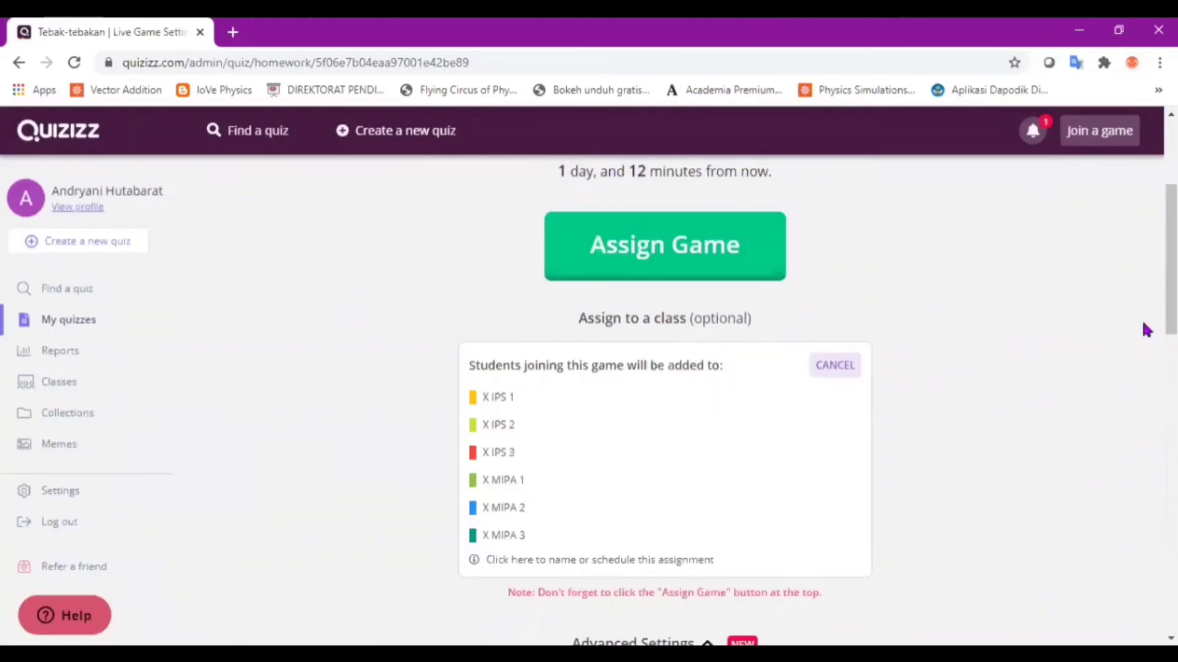
- Look through the advanced game settings and assign the game to the selected classes
{"action": "scroll", "coordinate": [664, 399], "scroll_direction": "down", "scroll_amount": 1}
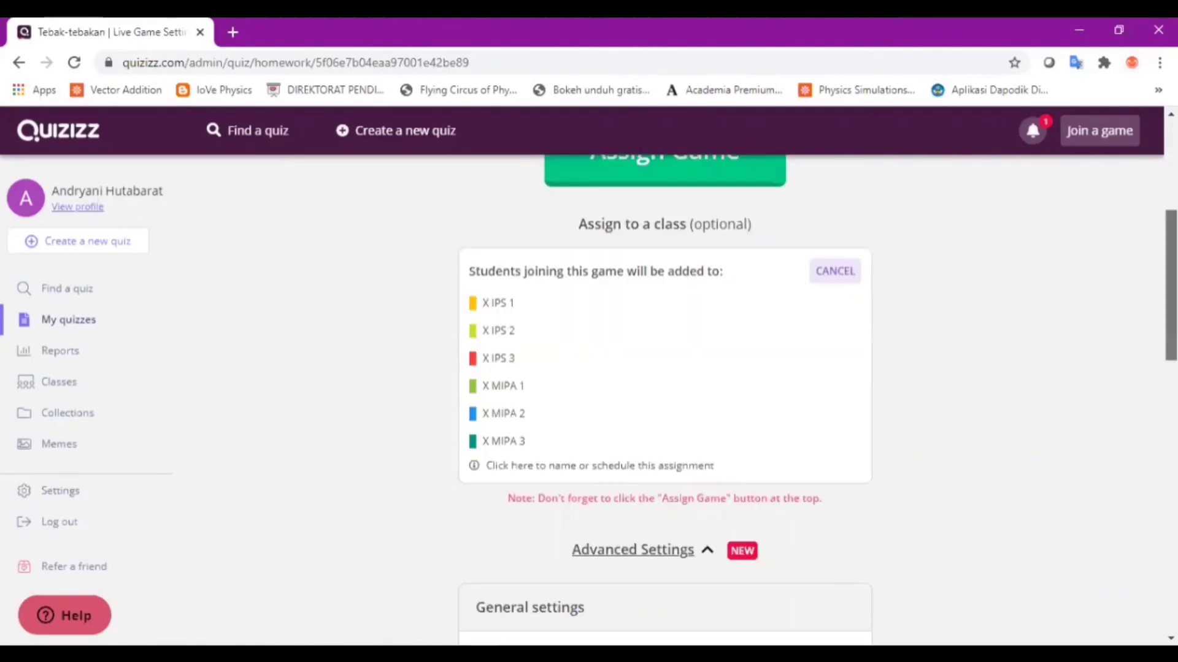
{"action": "scroll", "coordinate": [664, 399], "scroll_direction": "down", "scroll_amount": 10}
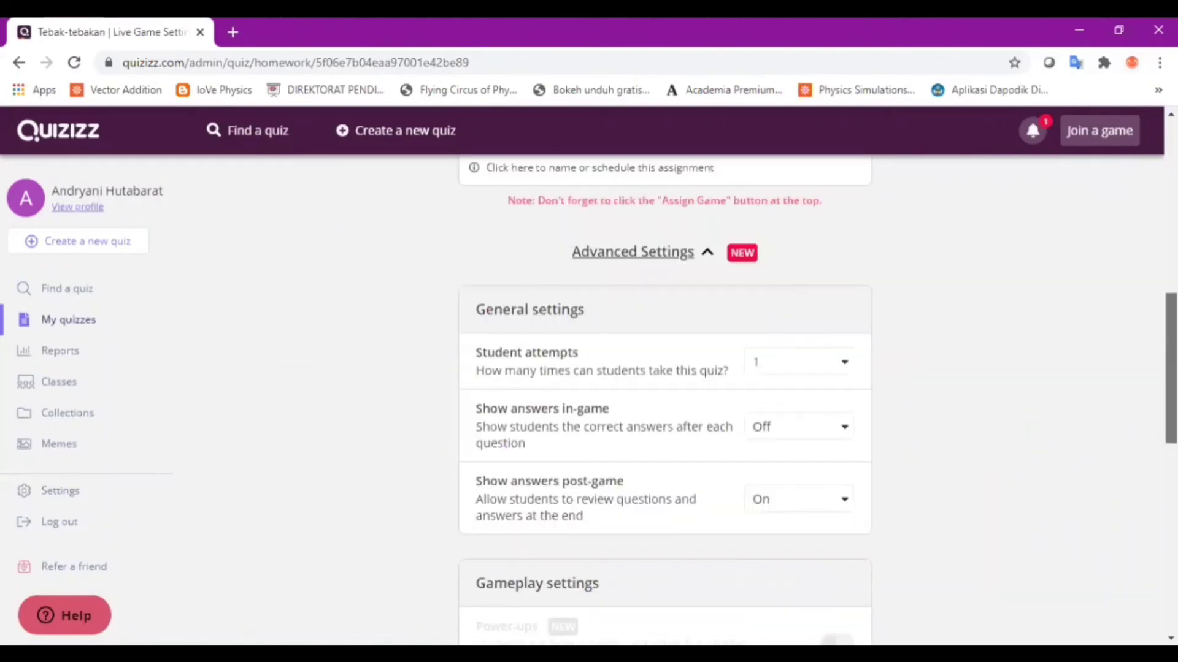
{"action": "scroll", "coordinate": [709, 528], "scroll_direction": "down", "scroll_amount": 1}
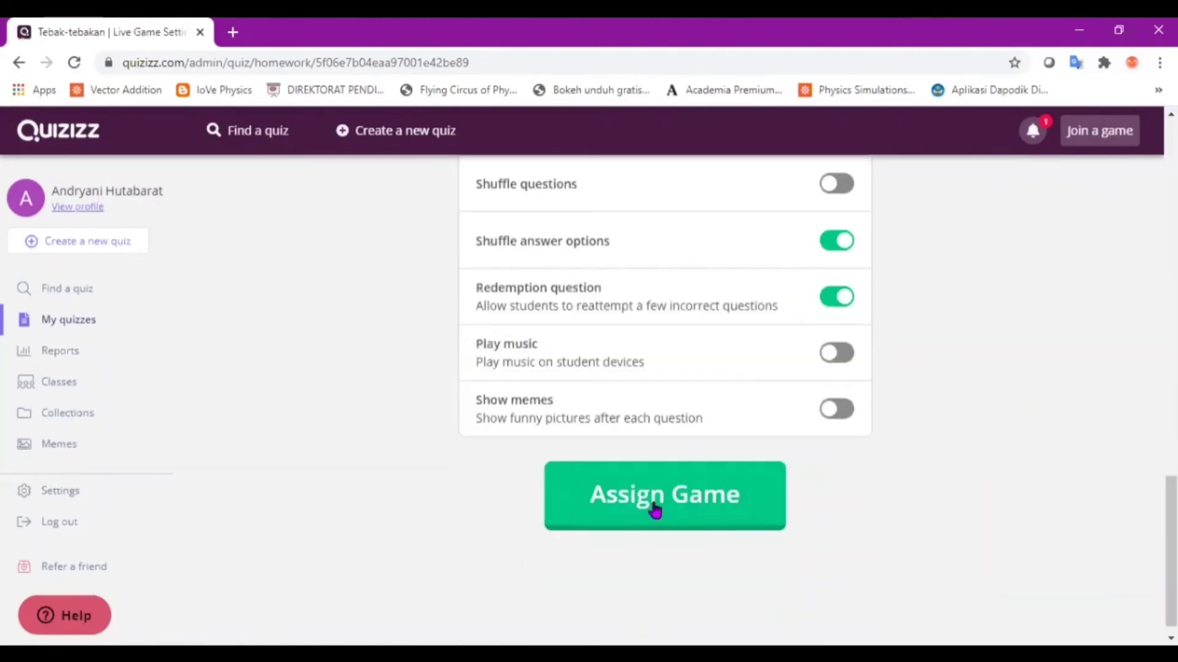
{"action": "left_click", "coordinate": [654, 507]}
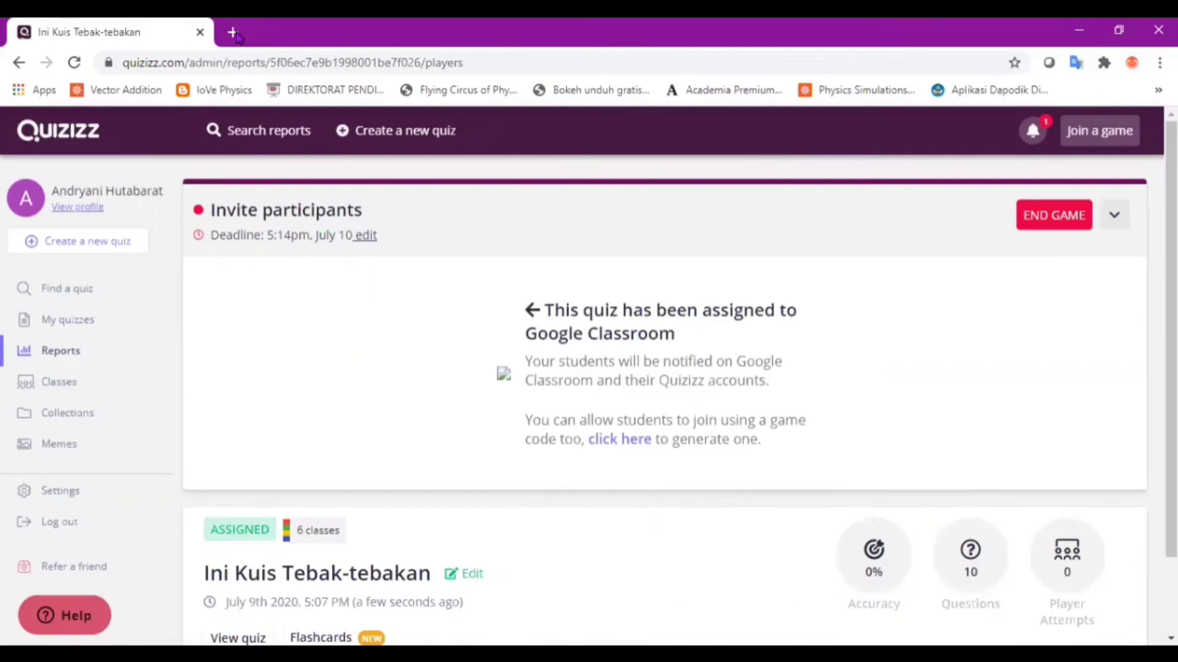
- Switch to Google Classroom in a new browser tab and check the X MIPA 1 stream for the assigned quiz
{"action": "left_click", "coordinate": [233, 33]}
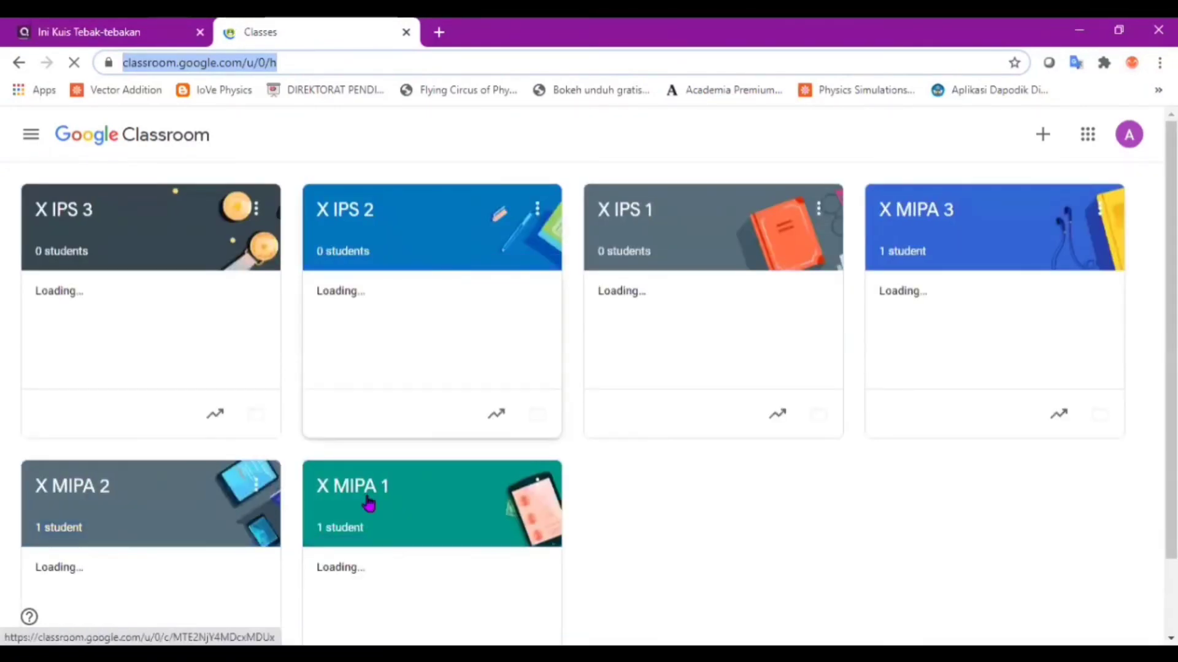
{"action": "left_click", "coordinate": [368, 504]}
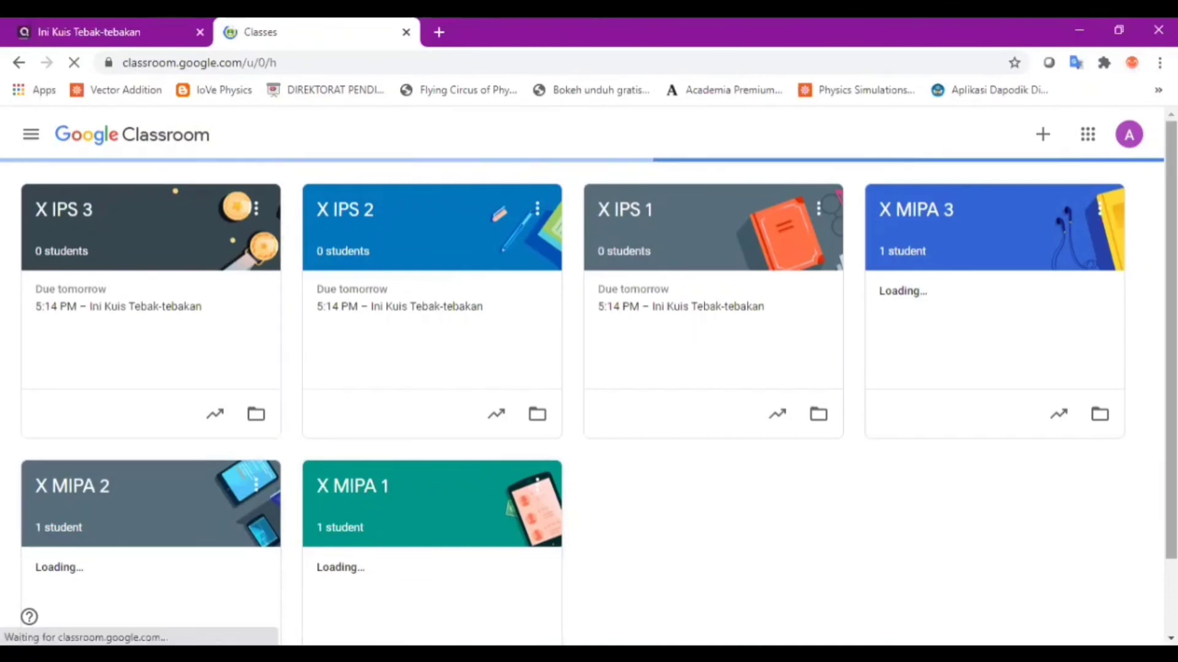
{"action": "scroll", "coordinate": [589, 368], "scroll_direction": "down", "scroll_amount": 1}
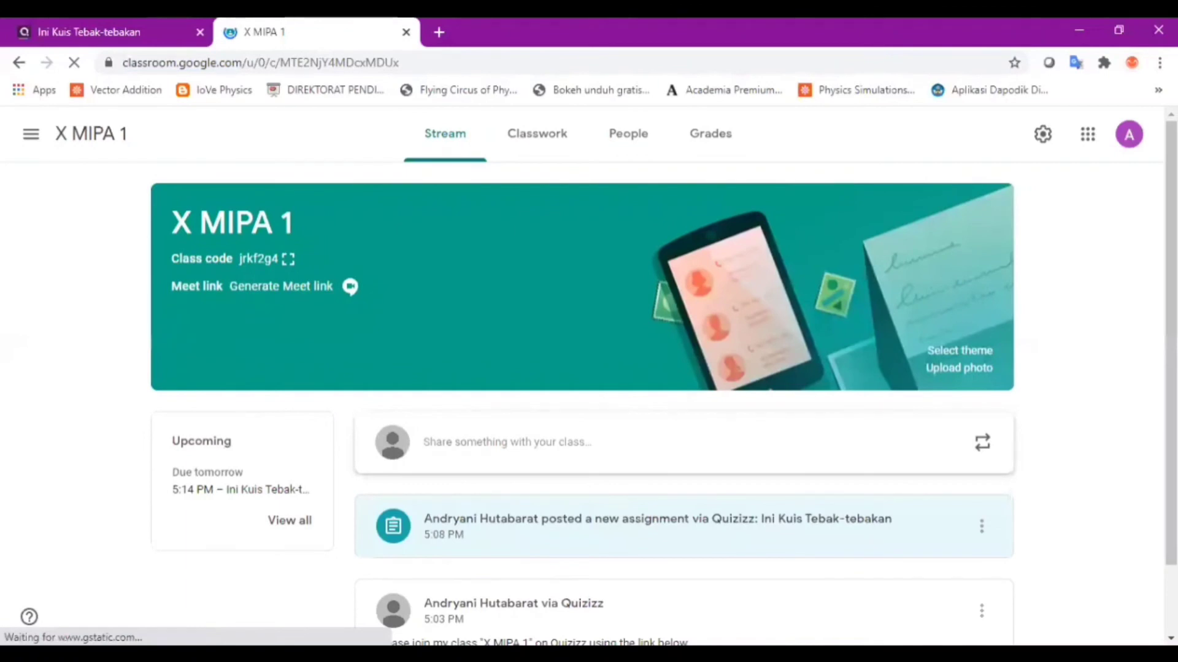
{"action": "scroll", "coordinate": [126, 254], "scroll_direction": "down", "scroll_amount": 2}
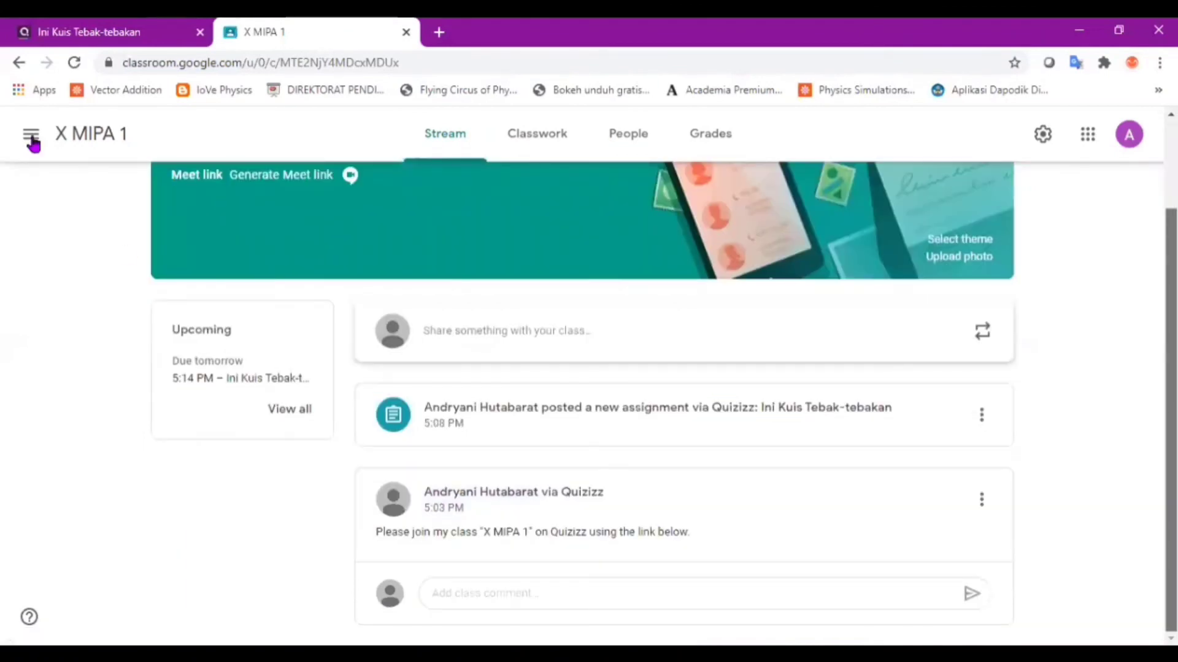
{"action": "scroll", "coordinate": [33, 143], "scroll_direction": "up", "scroll_amount": 2}
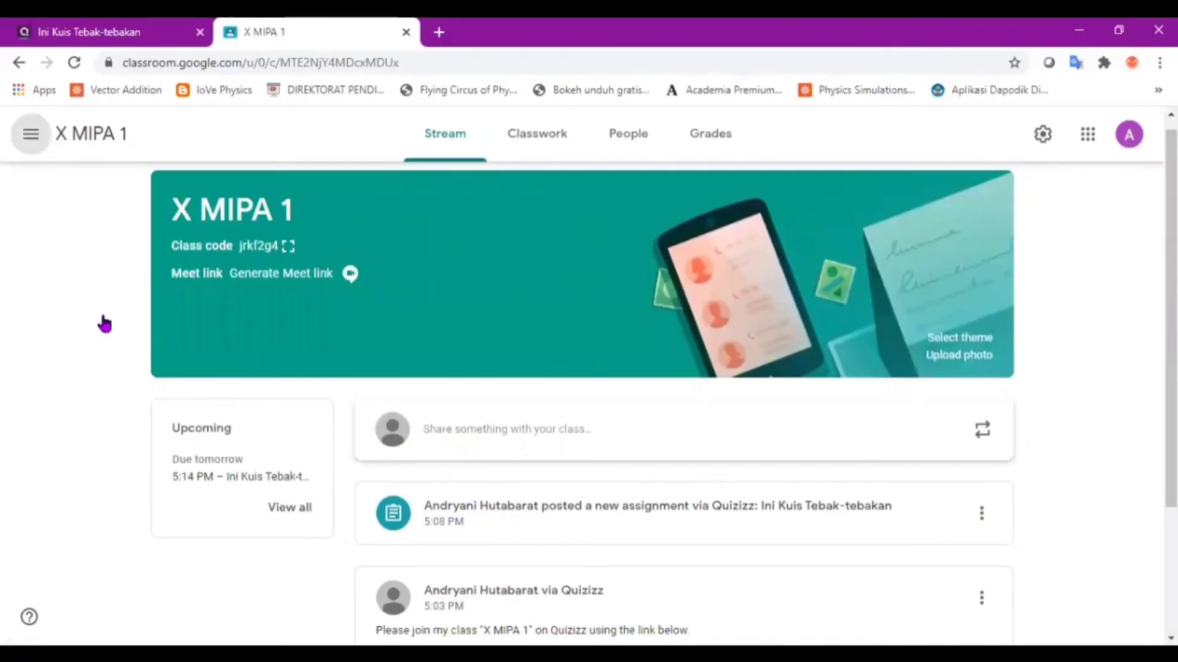
- Check the assignment across all classes in the Google Classroom class list, and switch back to the Quizizz report
{"action": "left_click", "coordinate": [31, 134]}
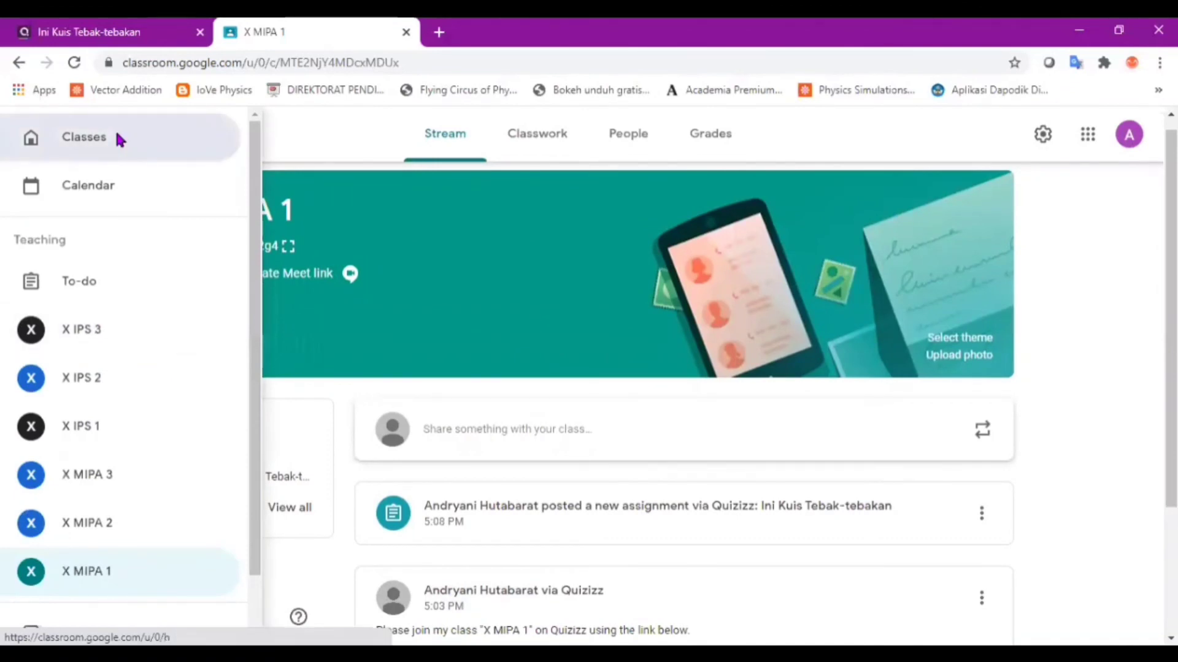
{"action": "left_click", "coordinate": [118, 140]}
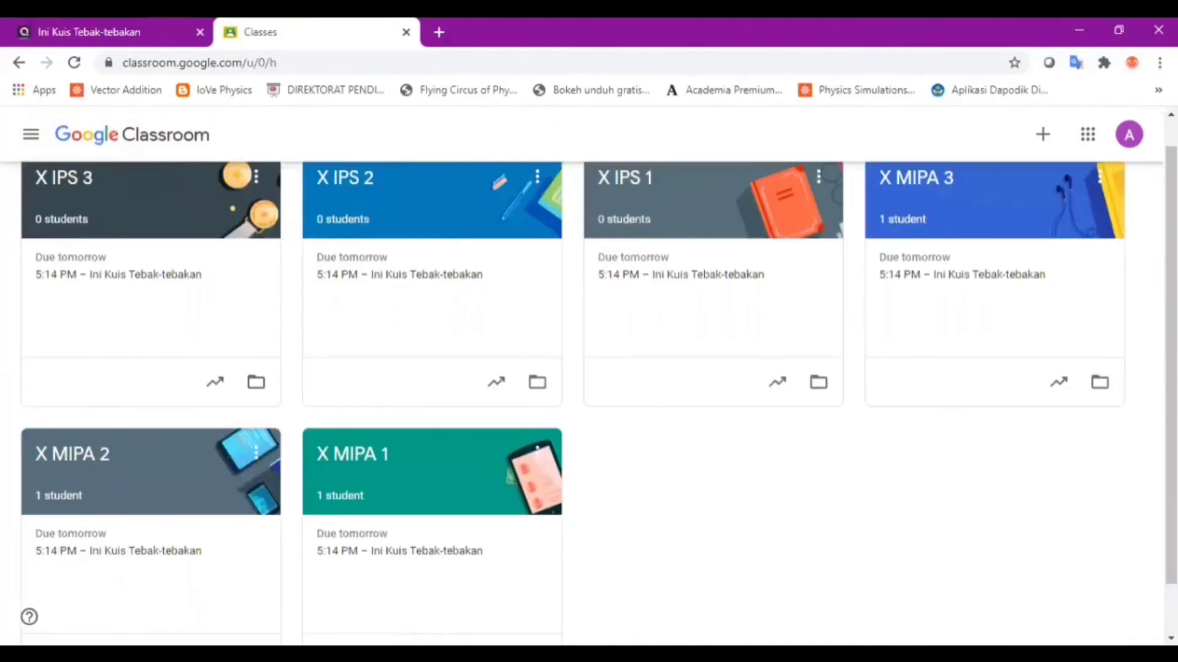
{"action": "left_click_drag", "start_coordinate": [1171, 344], "coordinate": [1170, 325]}
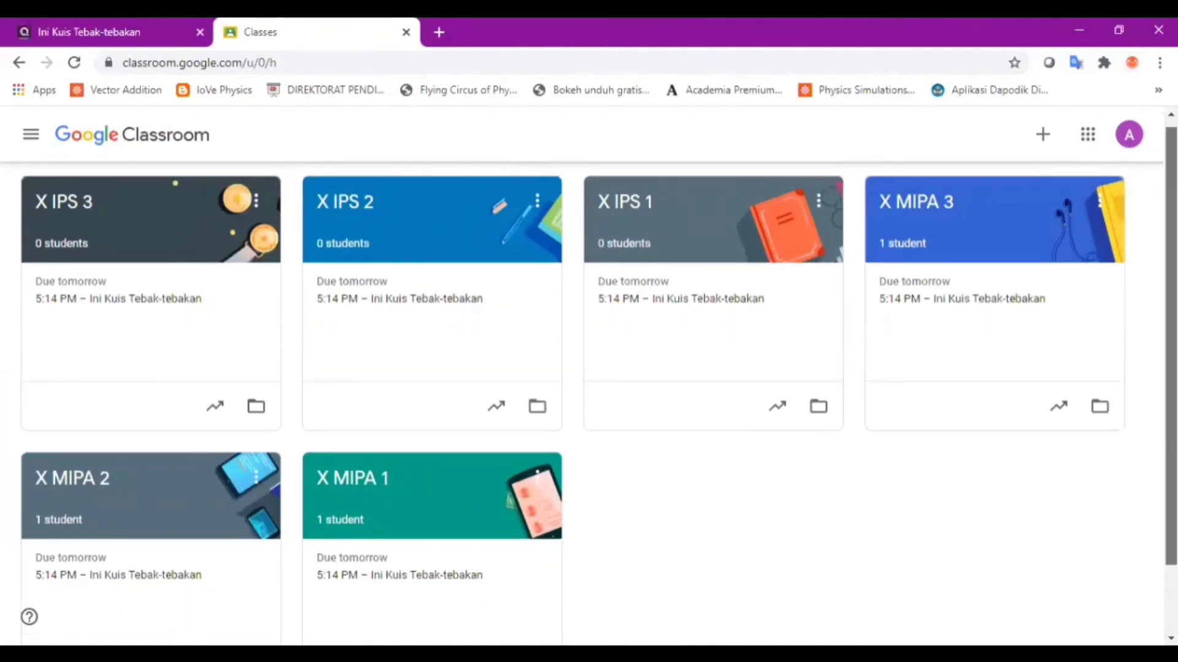
{"action": "scroll", "coordinate": [552, 202], "scroll_direction": "up", "scroll_amount": 1}
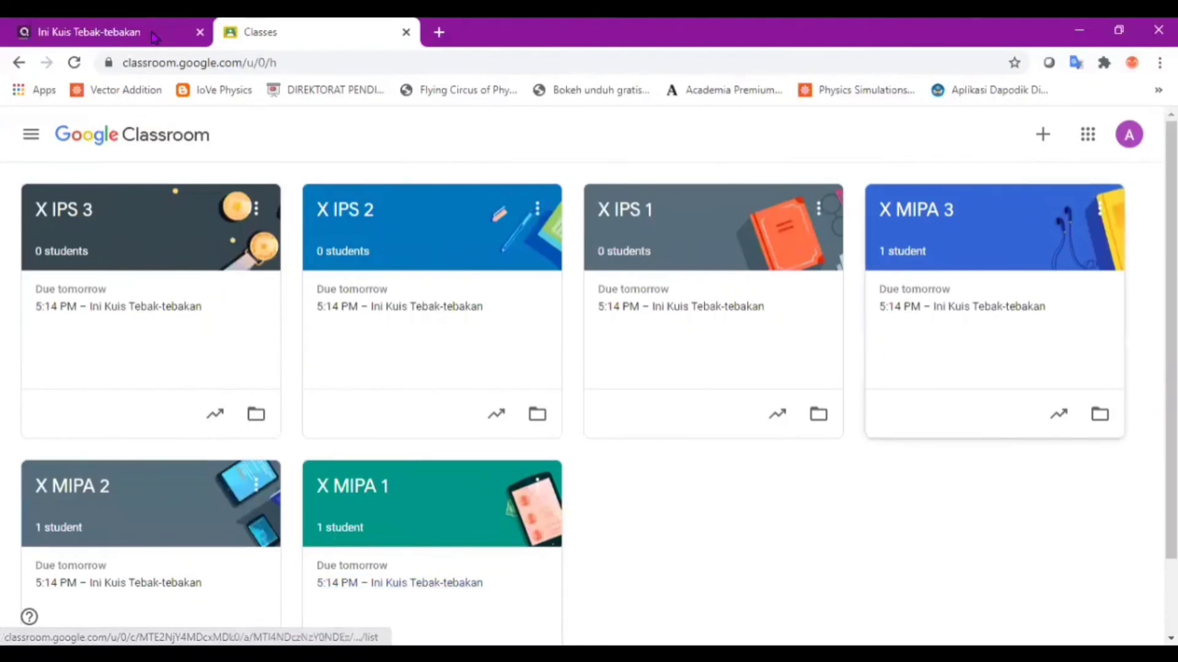
{"action": "left_click", "coordinate": [122, 35]}
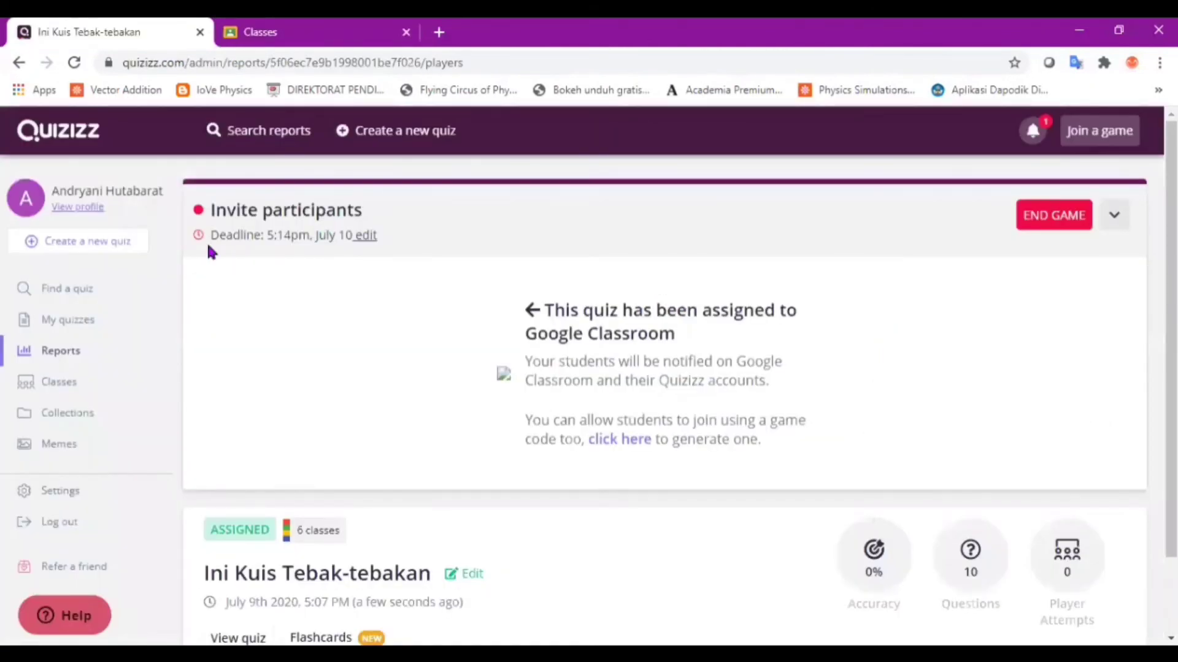